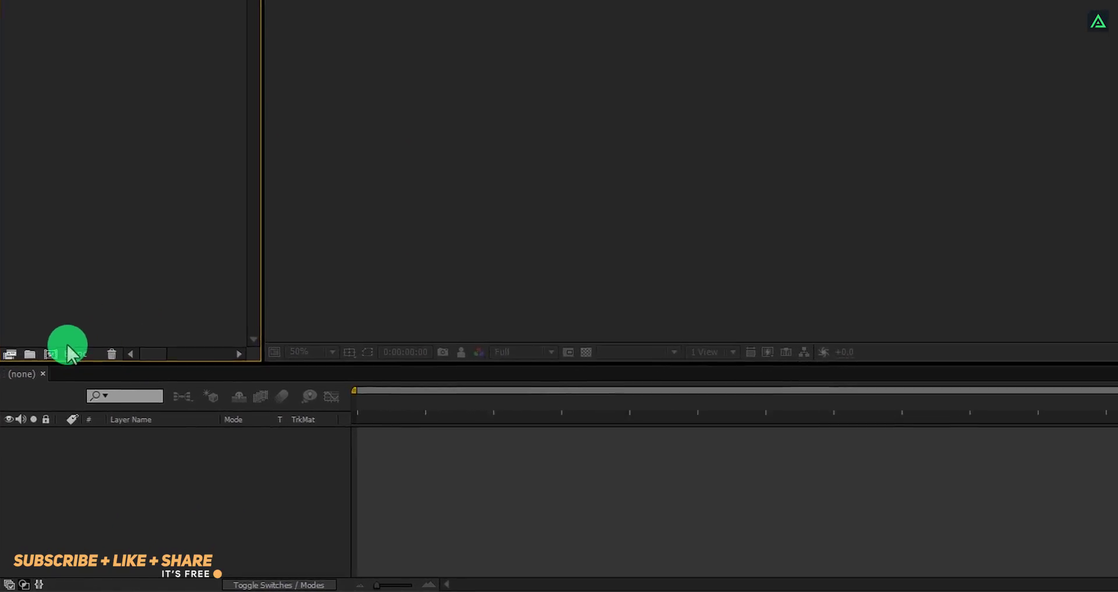
Create a 1920 × 1080 composition named Lightning_Logo_Reveal at 30 fps with a duration of 10 seconds
{"action": "left_click", "coordinate": [51, 353]}
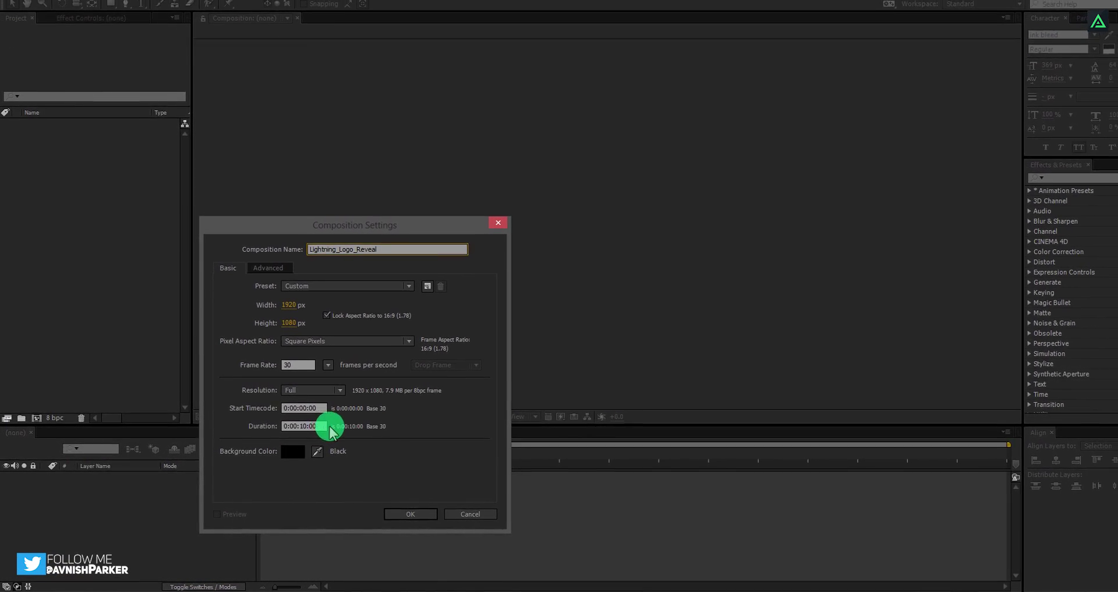
{"action": "left_click", "coordinate": [411, 513]}
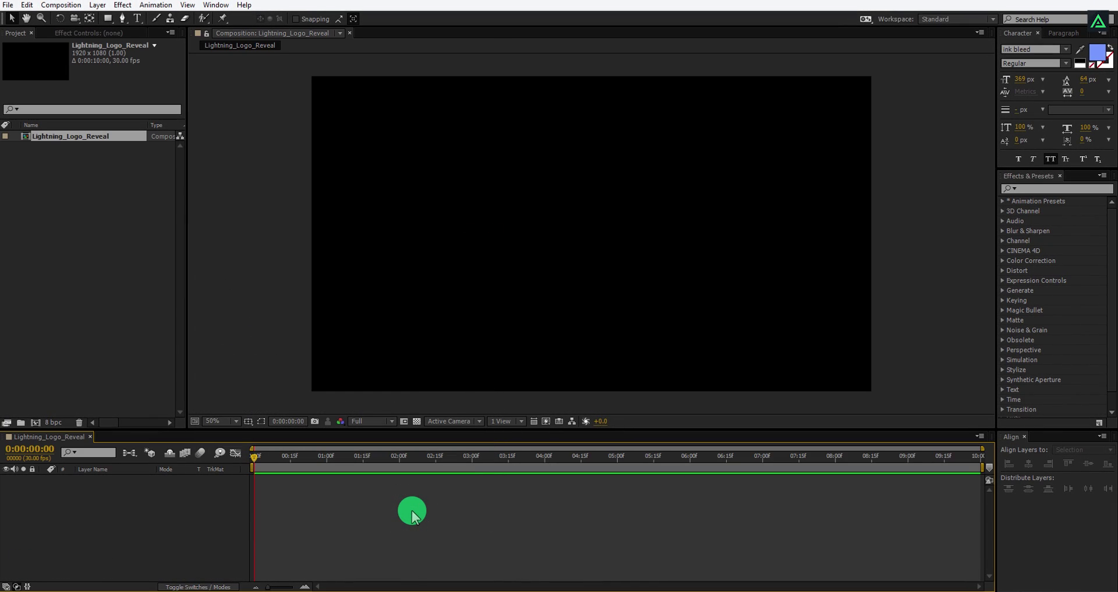
Add a solid layer named Background, sized to match the composition at 1920 × 1080 px
{"action": "right_click", "coordinate": [133, 507]}
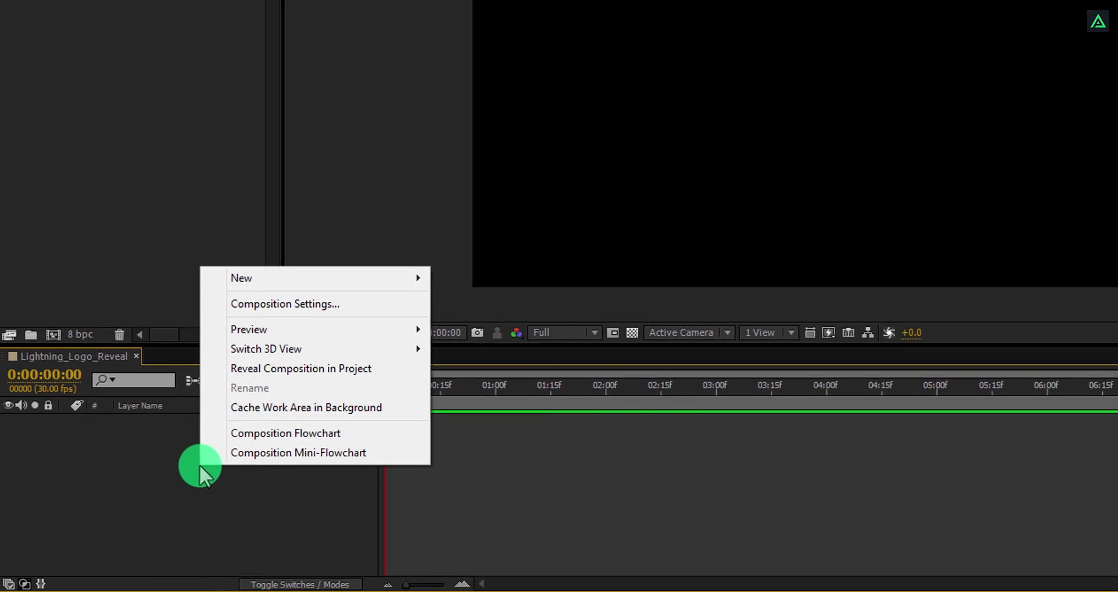
{"action": "mouse_move", "coordinate": [261, 277]}
{"action": "left_click", "coordinate": [479, 321]}
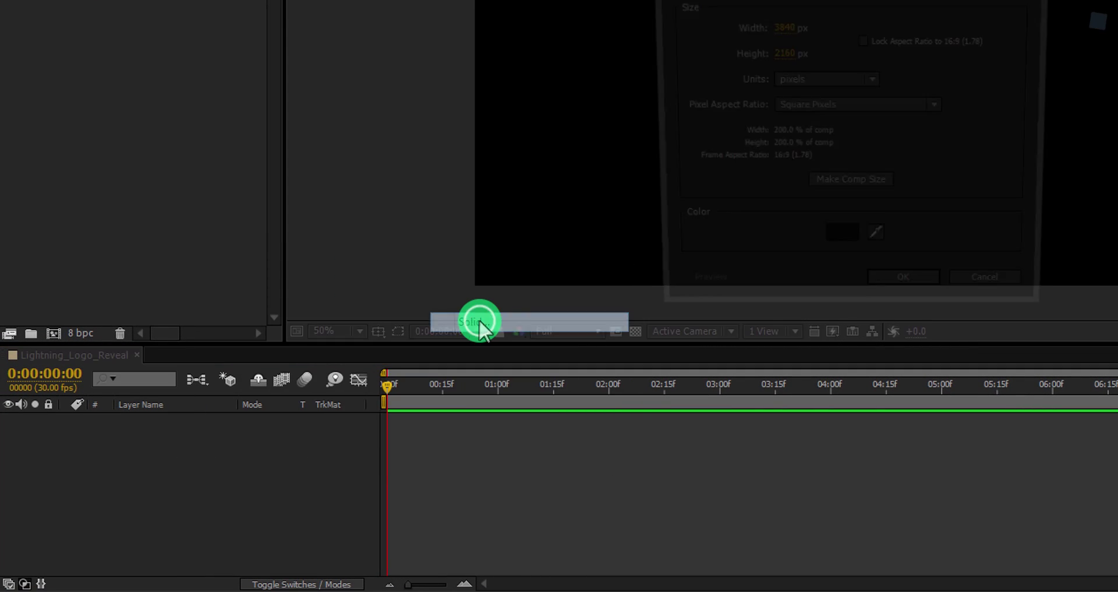
{"action": "type", "text": "Background"}
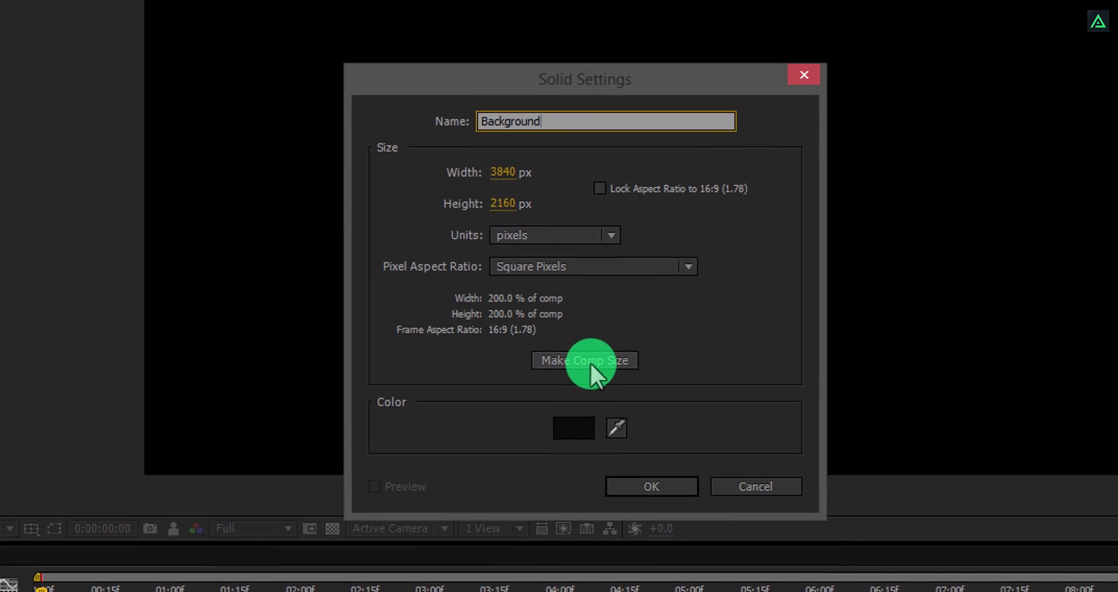
{"action": "left_click", "coordinate": [591, 364]}
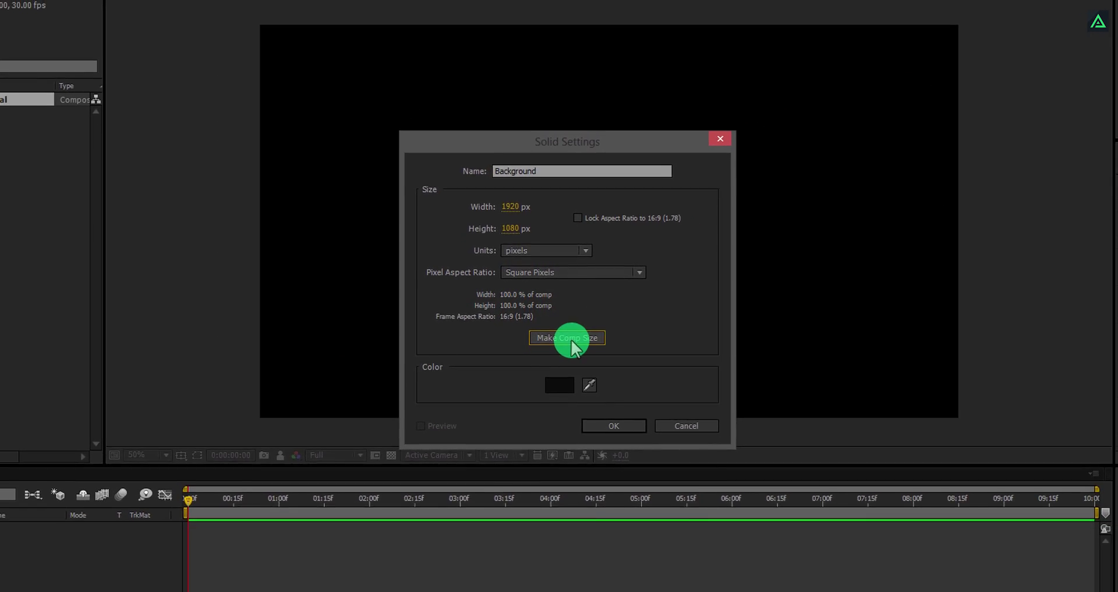
{"action": "left_click", "coordinate": [600, 411]}
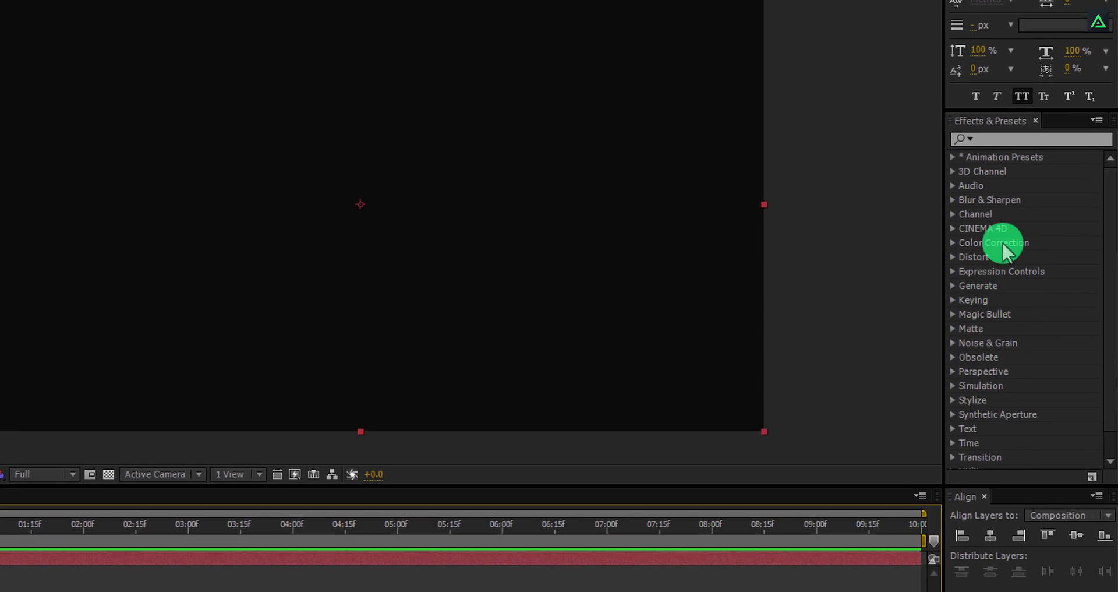
Find the Gradient Ramp effect with the search term ramp and apply it to the Background layer
{"action": "left_click", "coordinate": [977, 100]}
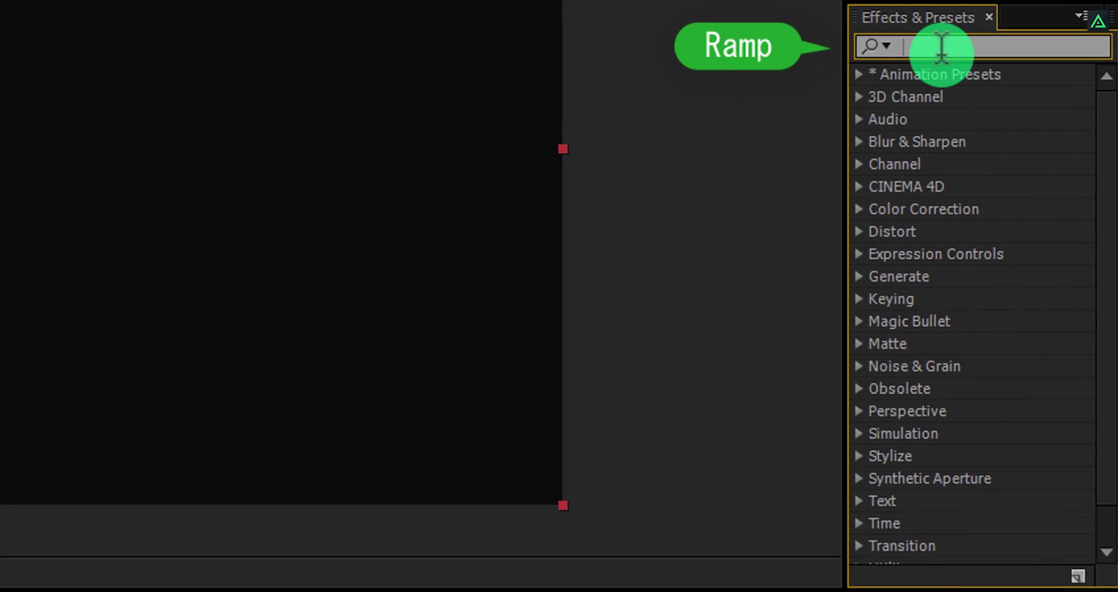
{"action": "type", "text": "ramp"}
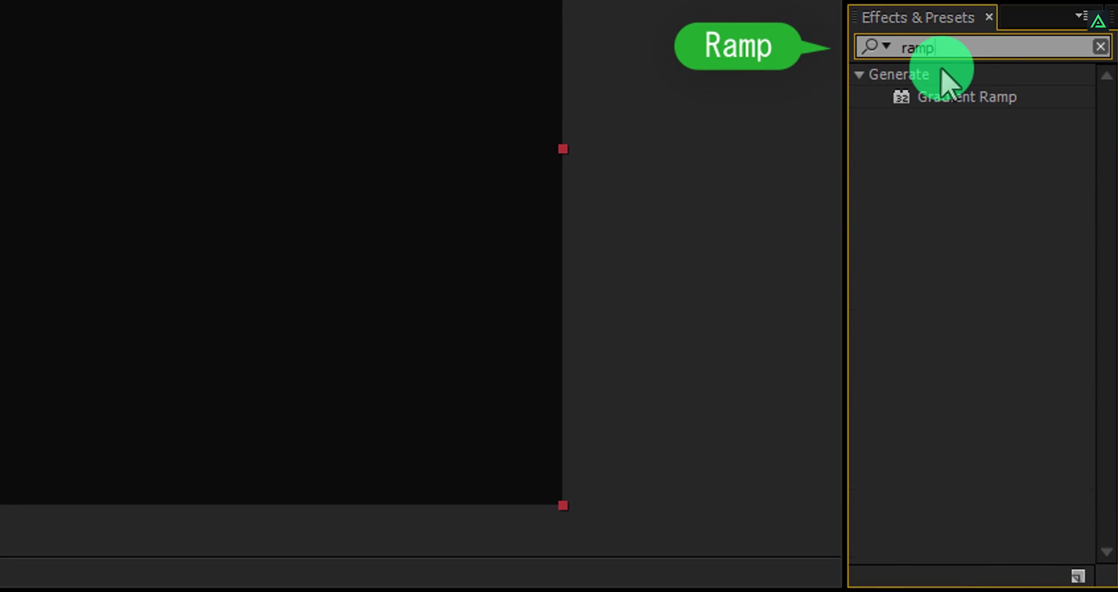
{"action": "double_click", "coordinate": [940, 96]}
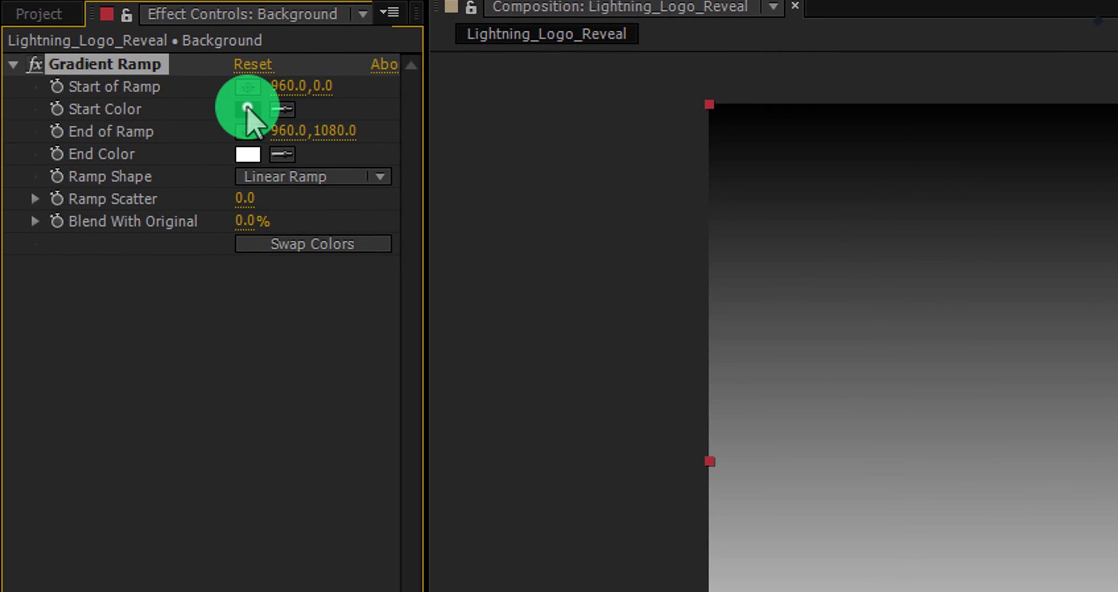
Set the Gradient Ramp's start color to dark red and its end color to black (000000)
{"action": "left_click", "coordinate": [249, 110]}
{"action": "left_click_drag", "start_coordinate": [644, 176], "coordinate": [802, 234]}
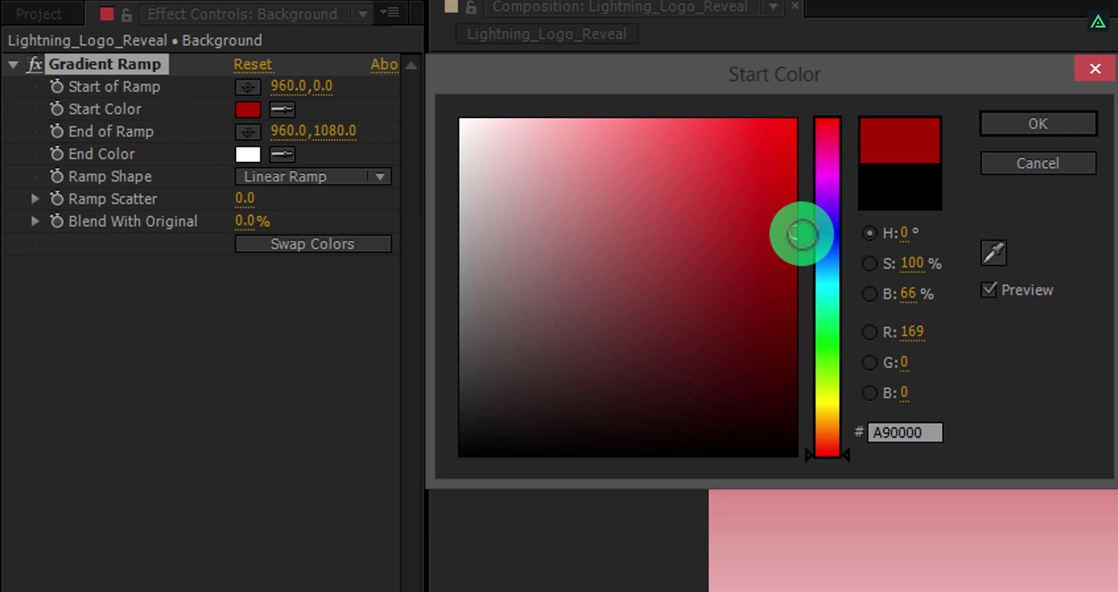
{"action": "left_click", "coordinate": [996, 127]}
{"action": "left_click", "coordinate": [248, 154]}
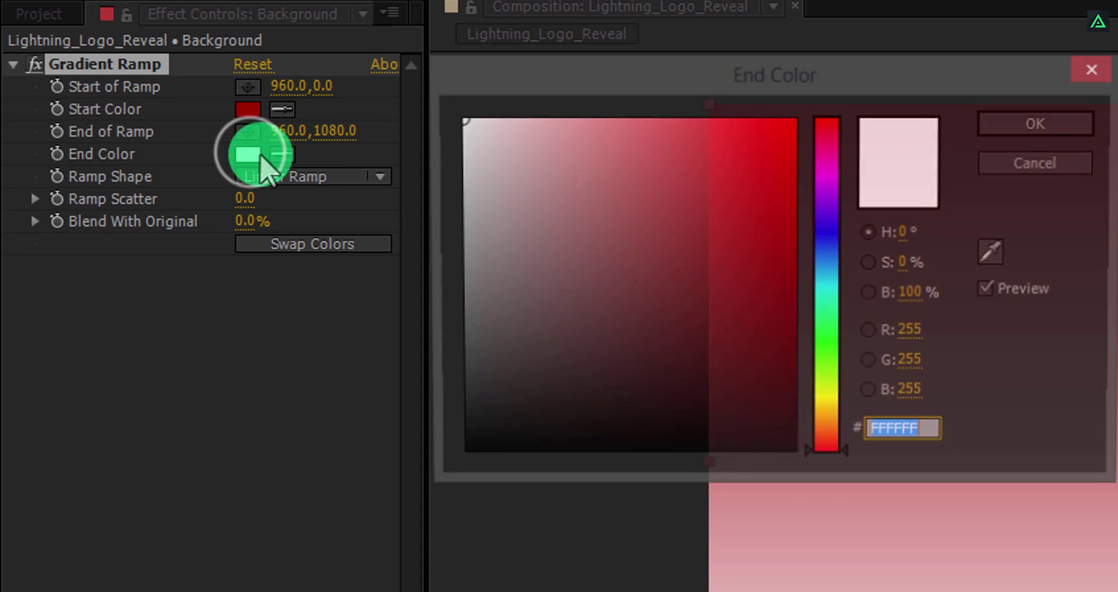
{"action": "left_click_drag", "start_coordinate": [627, 323], "coordinate": [654, 454]}
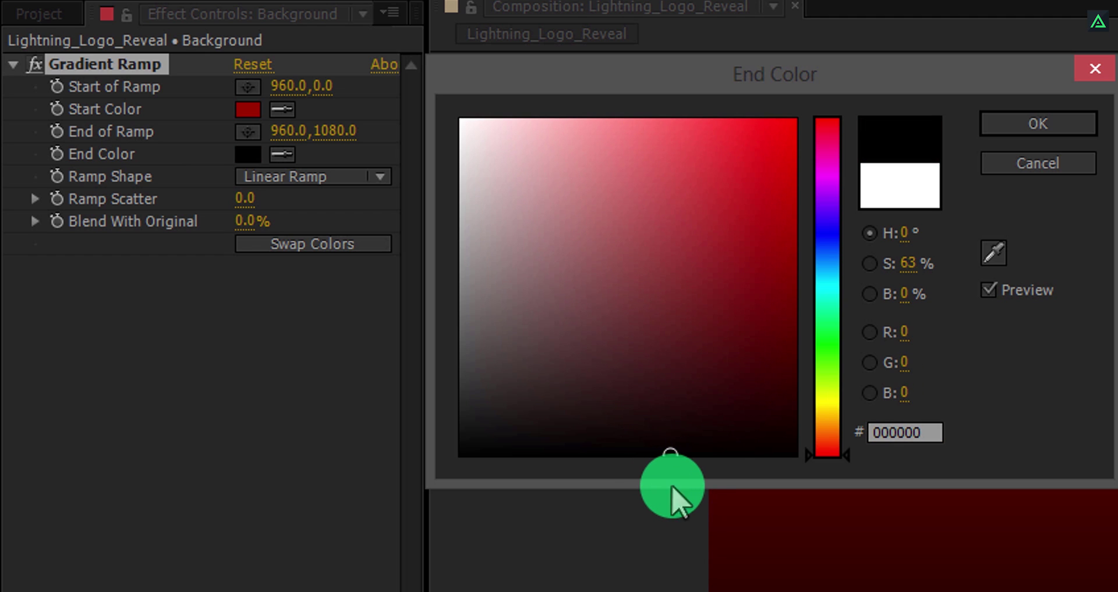
{"action": "left_click", "coordinate": [1000, 129]}
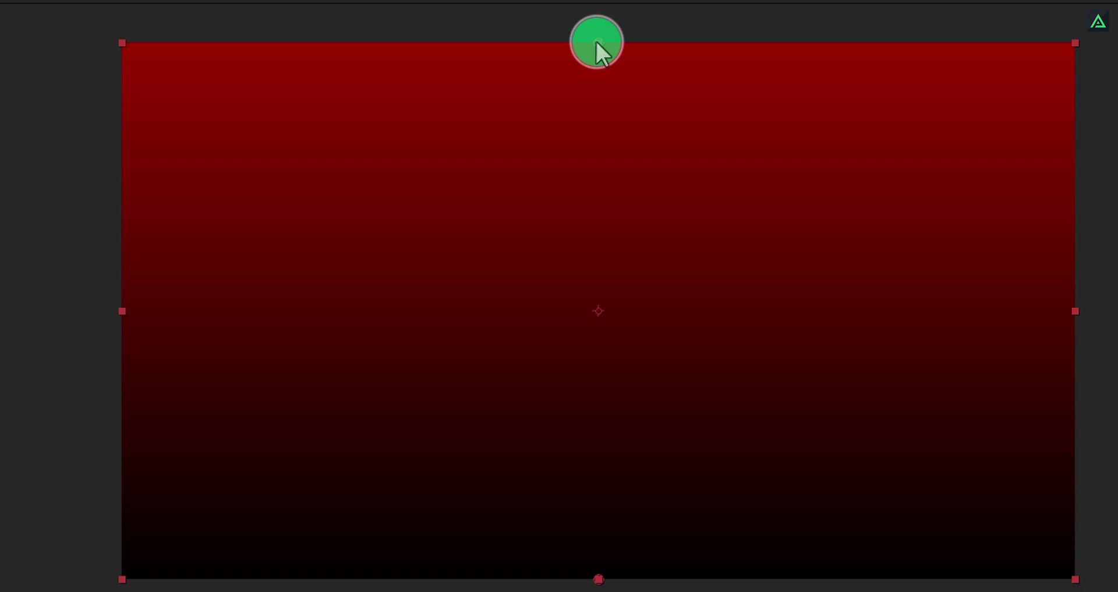
Angle the gradient diagonally by moving its start point to about (-468, 1582) and its end point to about (1492, -76)
{"action": "left_click_drag", "start_coordinate": [417, 181], "coordinate": [8, 507]}
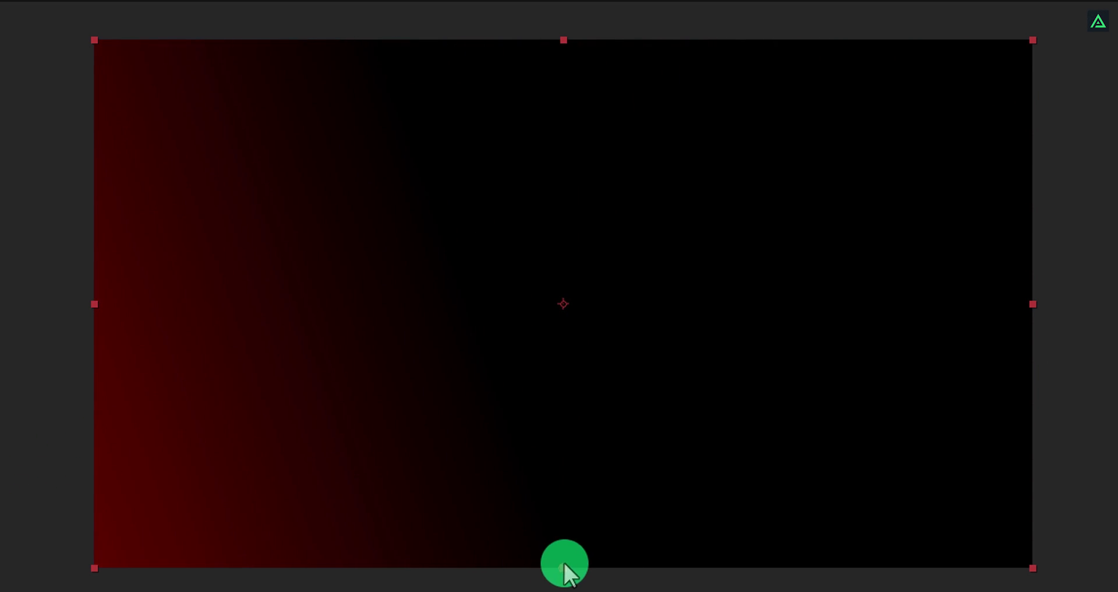
{"action": "left_click_drag", "start_coordinate": [563, 565], "coordinate": [716, 178]}
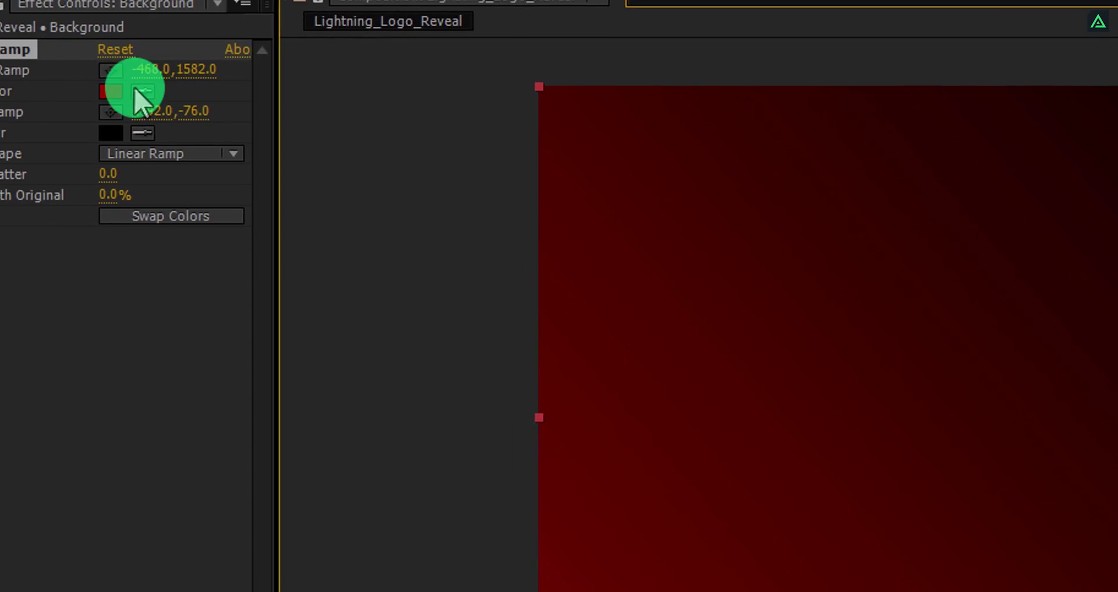
Change the Gradient Ramp's start color to the dark blue 000D37
{"action": "left_click", "coordinate": [120, 91]}
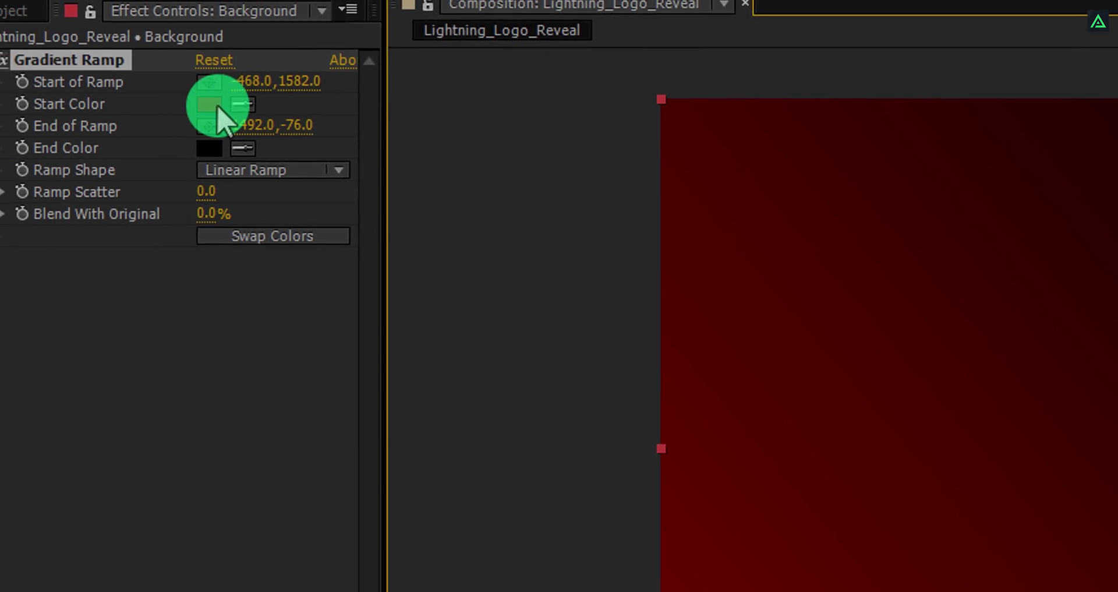
{"action": "left_click_drag", "start_coordinate": [781, 278], "coordinate": [805, 381]}
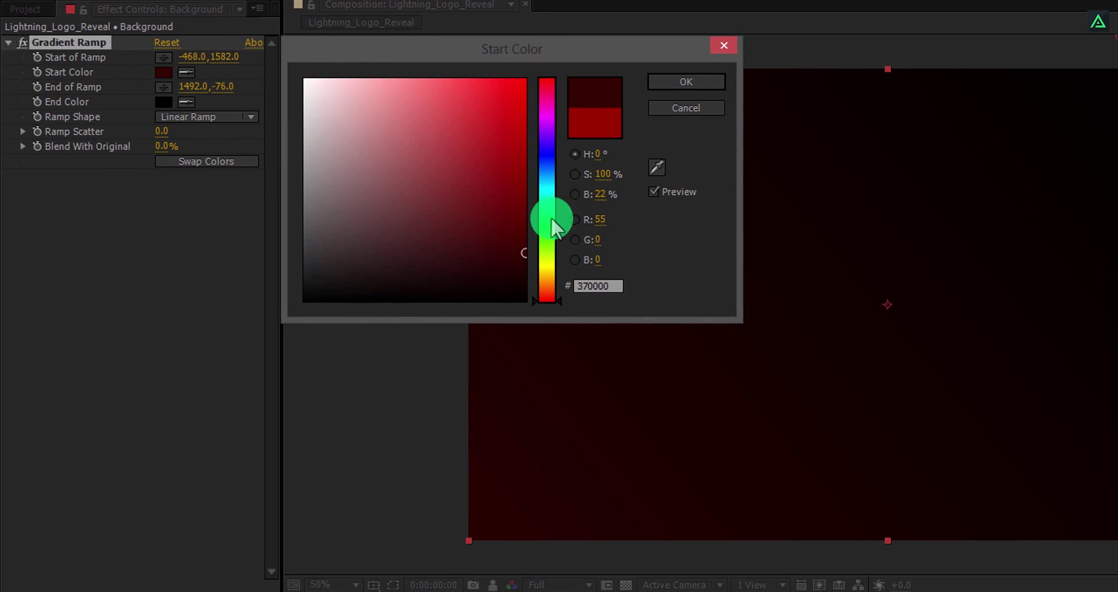
{"action": "left_click", "coordinate": [551, 218]}
{"action": "left_click_drag", "start_coordinate": [551, 171], "coordinate": [550, 160]}
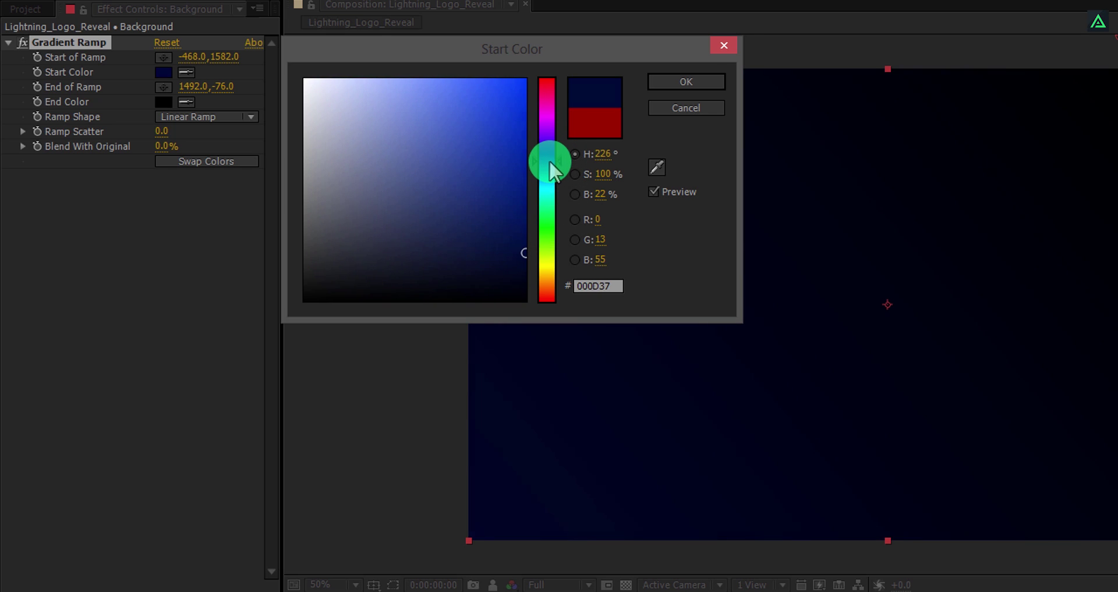
{"action": "left_click", "coordinate": [658, 87]}
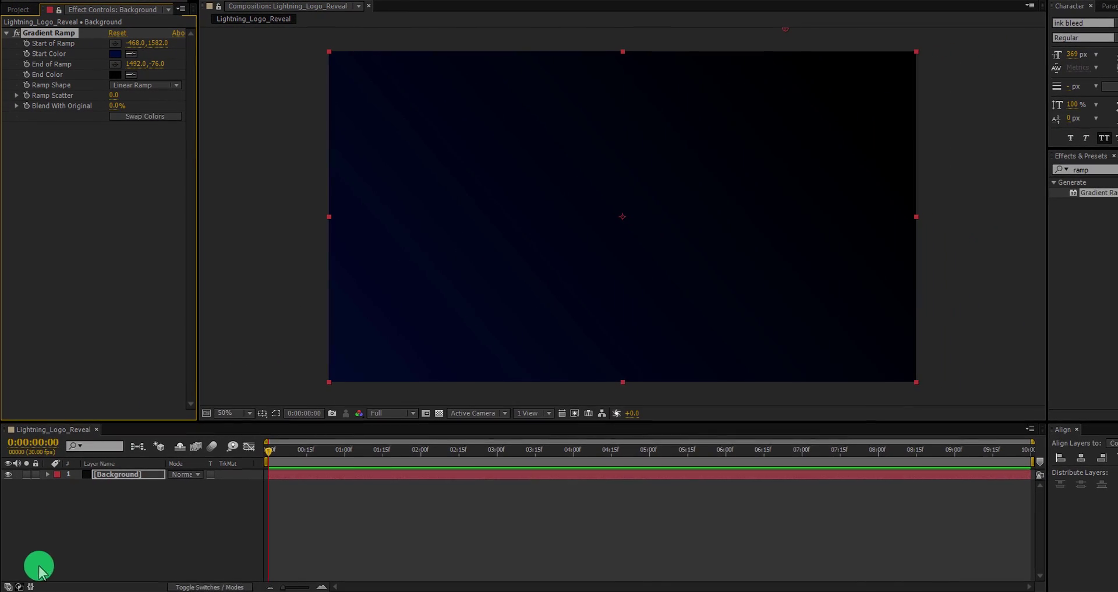
Import the VideoCopilot SFX audio file from its folder and place it in the timeline below the Background layer
{"action": "left_click", "coordinate": [26, 590]}
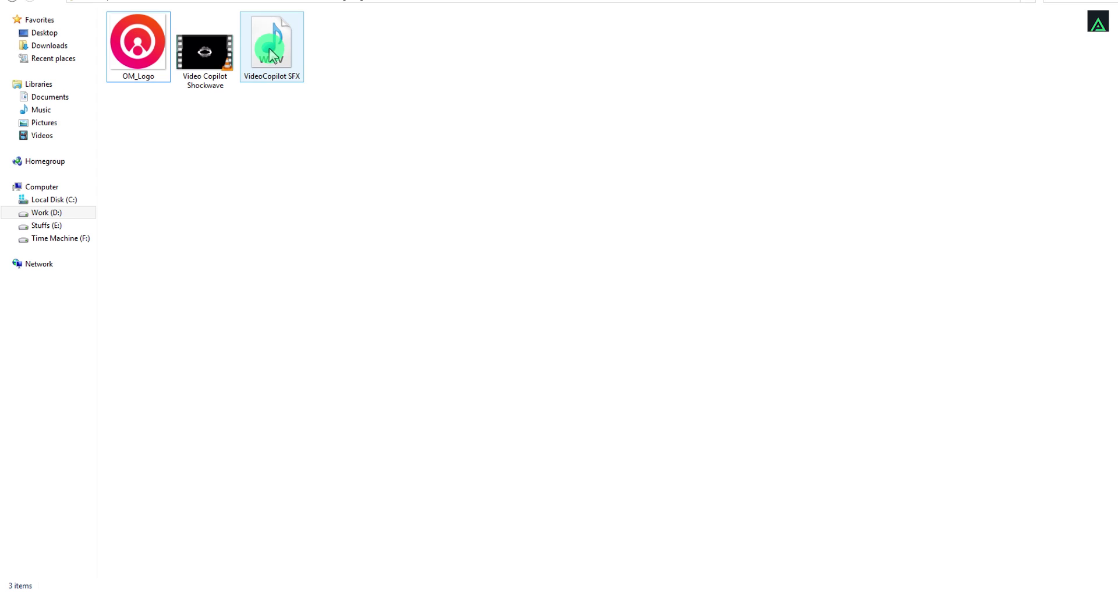
{"action": "left_click_drag", "start_coordinate": [269, 48], "coordinate": [70, 88]}
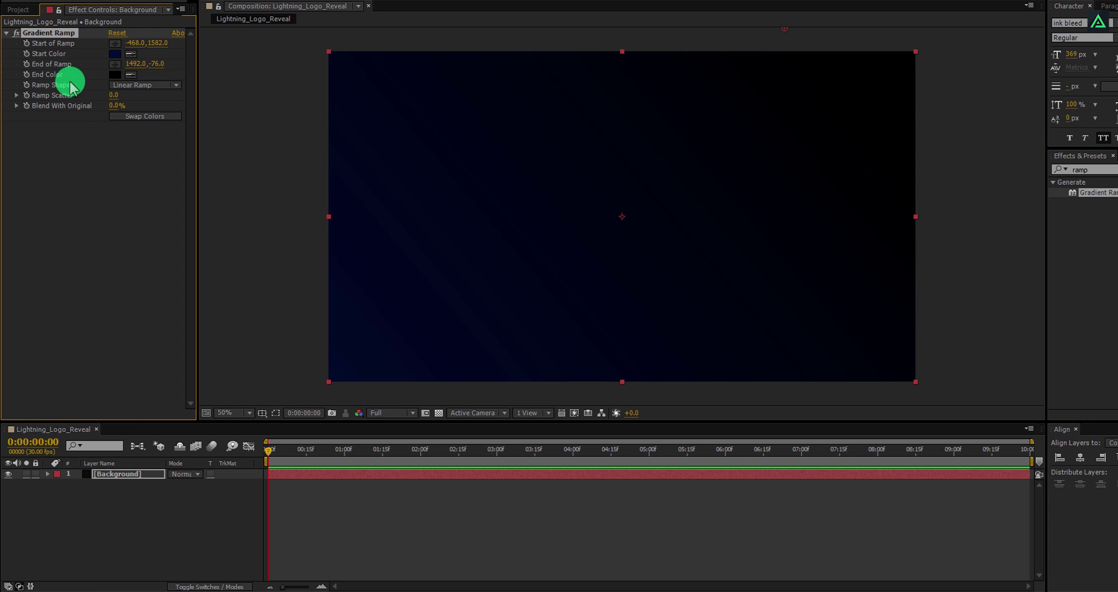
{"action": "left_click", "coordinate": [16, 9]}
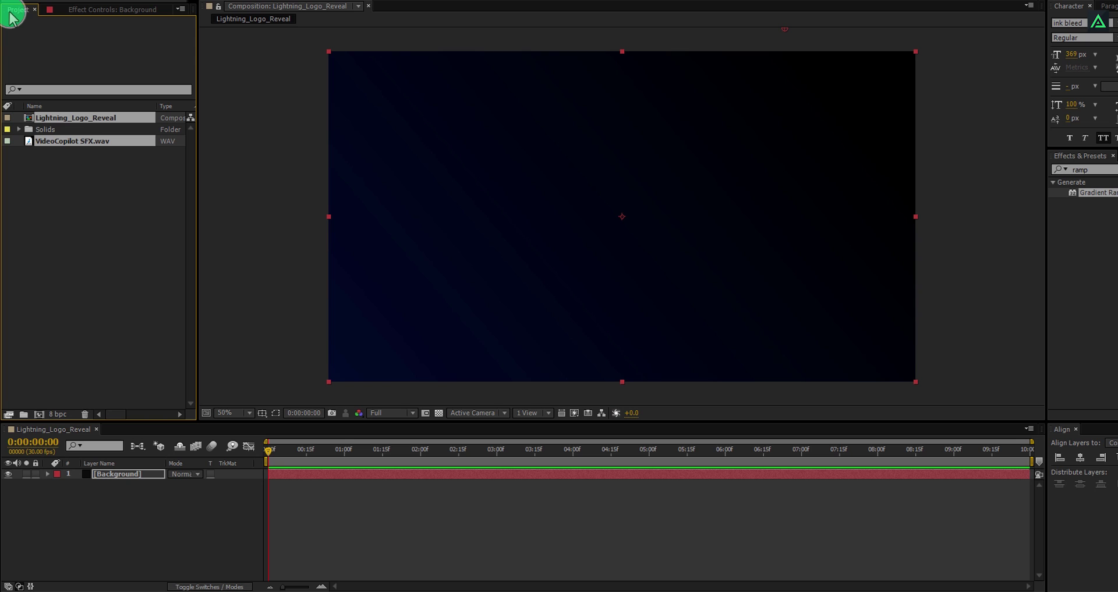
{"action": "left_click", "coordinate": [47, 153]}
{"action": "left_click_drag", "start_coordinate": [46, 145], "coordinate": [101, 493]}
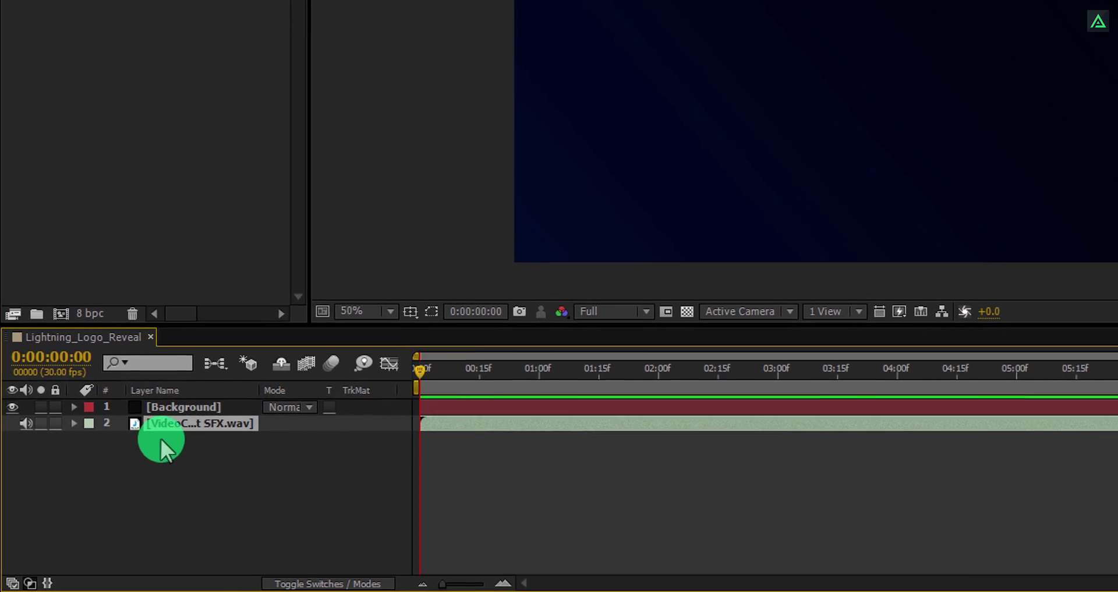
Use the sound layer's waveform and an audio preview to place the current time at 0:00:01:22, and collapse the waveform
{"action": "key", "text": "l"}
{"action": "key", "text": "l"}
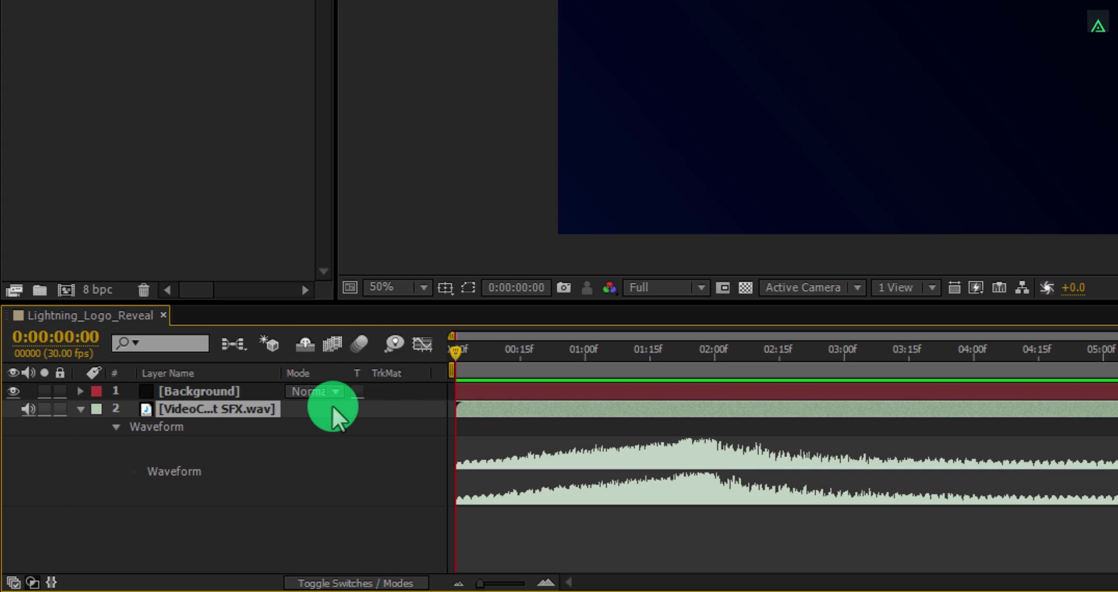
{"action": "key", "text": "KP_0"}
{"action": "left_click", "coordinate": [620, 349]}
{"action": "left_click_drag", "start_coordinate": [635, 370], "coordinate": [681, 382]}
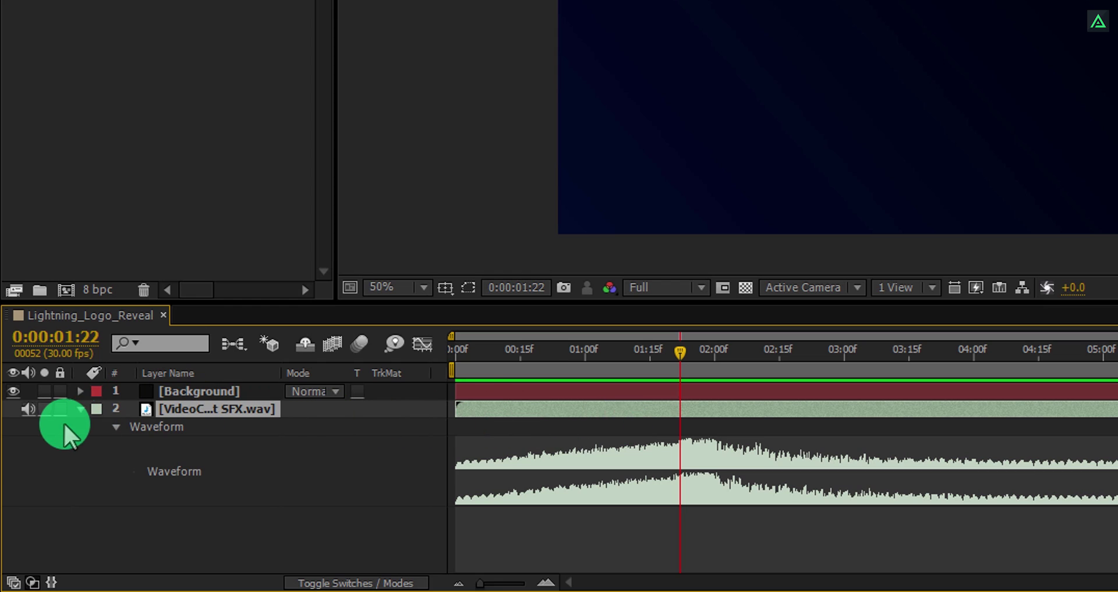
{"action": "left_click", "coordinate": [78, 404]}
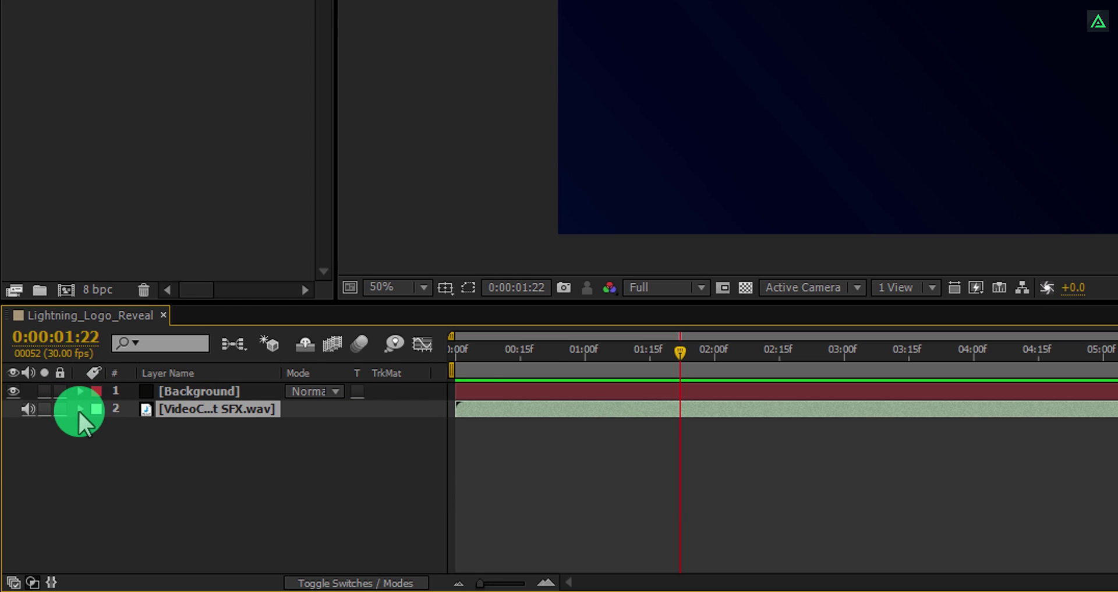
{"action": "left_click", "coordinate": [29, 408]}
{"action": "left_click", "coordinate": [32, 408]}
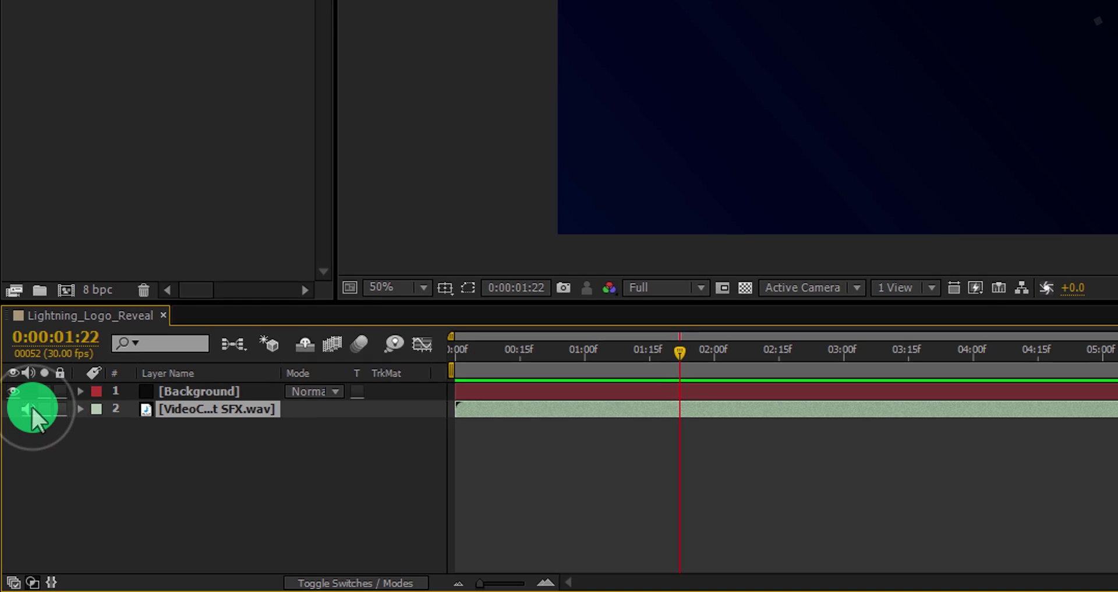
Add a 1920 × 1080 px solid named Lightning and move it above the Background layer
{"action": "right_click", "coordinate": [126, 444]}
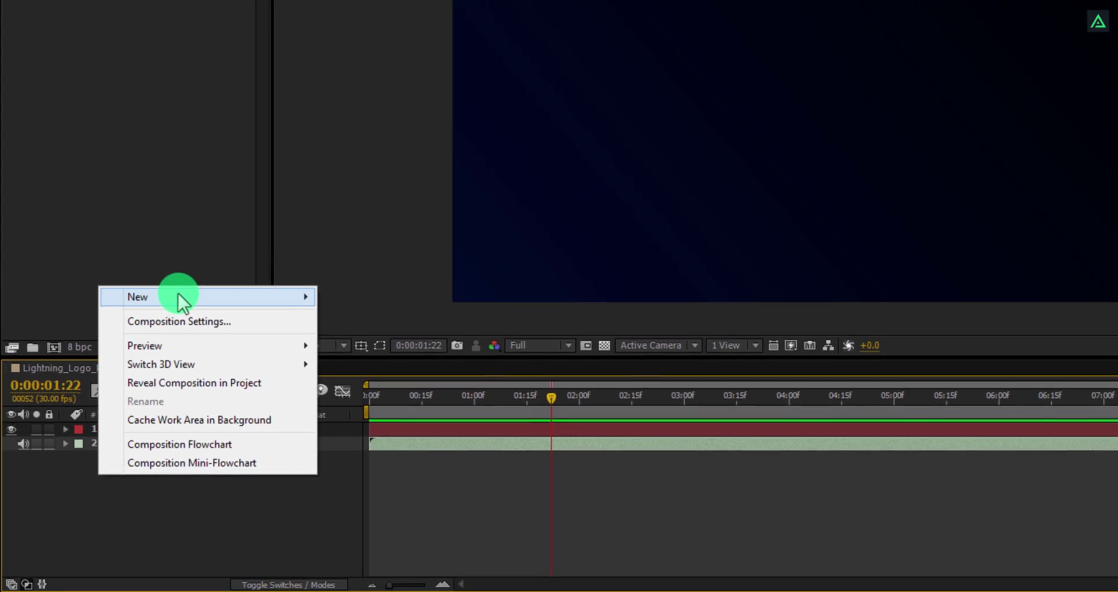
{"action": "mouse_move", "coordinate": [269, 273]}
{"action": "left_click", "coordinate": [377, 323]}
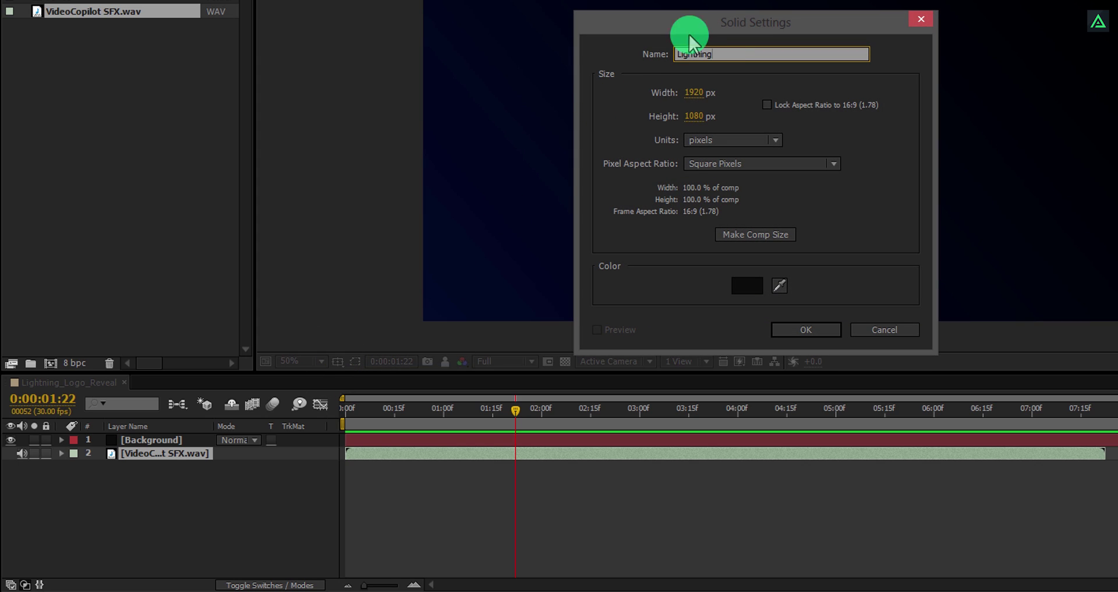
{"action": "left_click", "coordinate": [796, 329]}
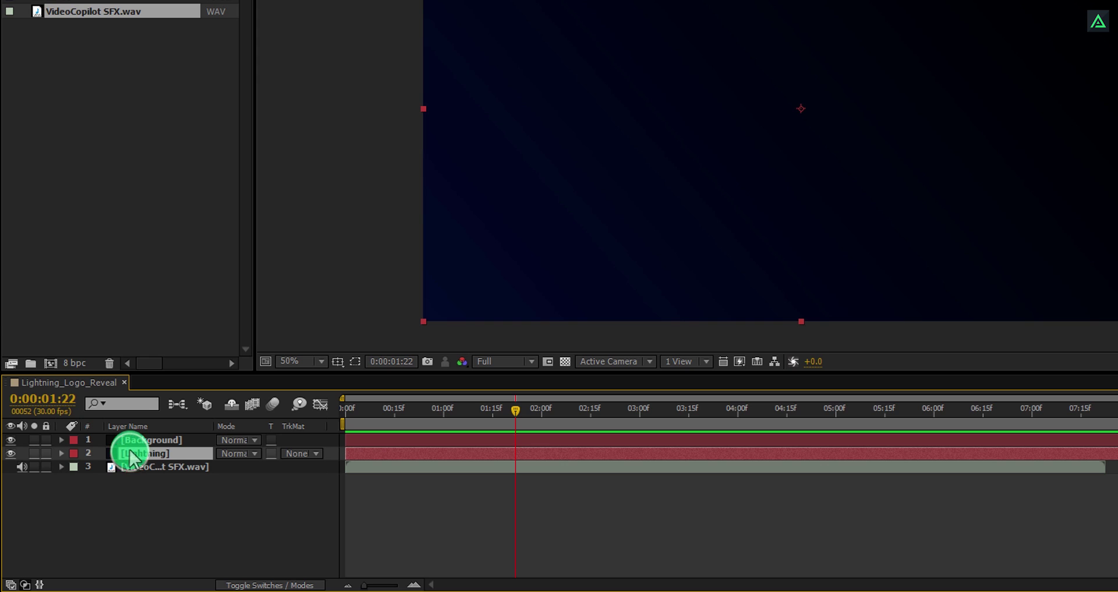
{"action": "left_click_drag", "start_coordinate": [130, 457], "coordinate": [134, 447]}
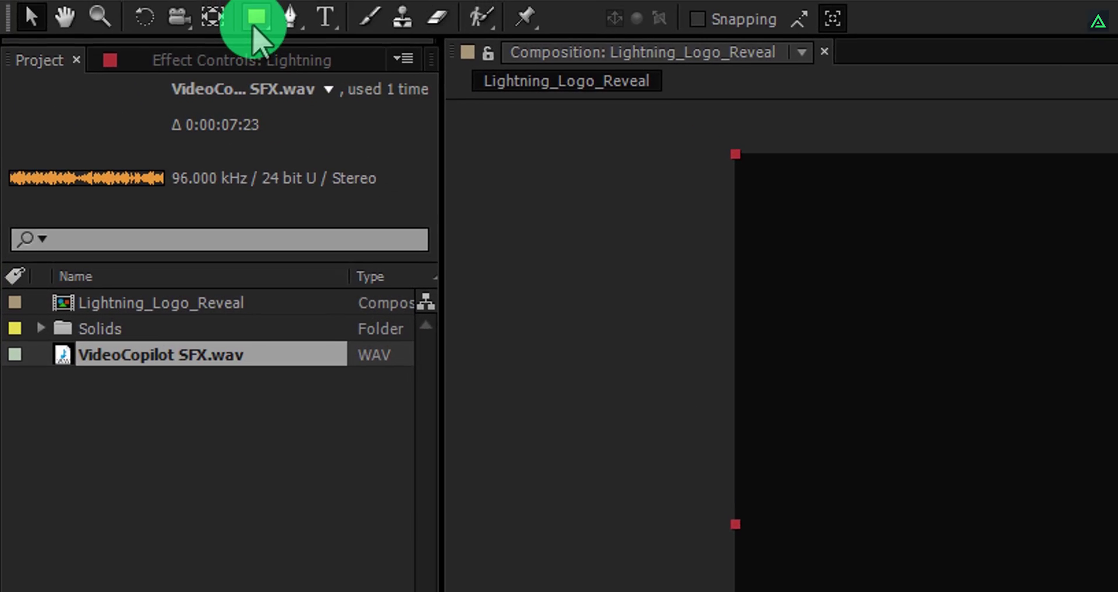
Draw a small circular mask near the center of the Lightning solid with the Ellipse tool
{"action": "left_click_drag", "start_coordinate": [254, 26], "coordinate": [444, 110]}
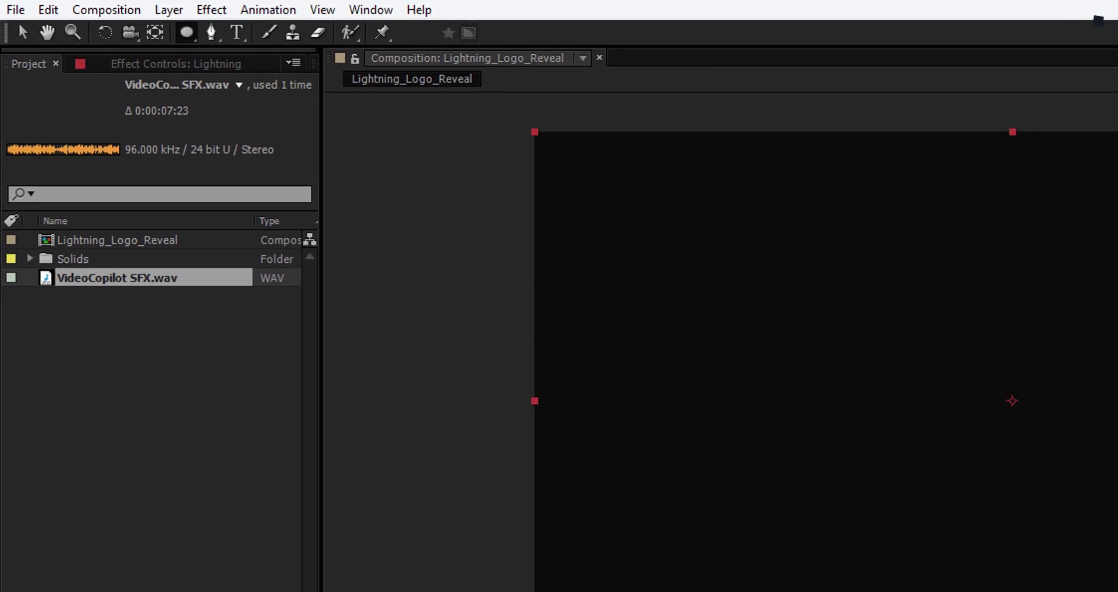
{"action": "mouse_move", "coordinate": [145, 529]}
{"action": "left_mouse_down"}
{"action": "mouse_move", "coordinate": [130, 481]}
{"action": "mouse_move", "coordinate": [283, 478]}
{"action": "left_mouse_up"}
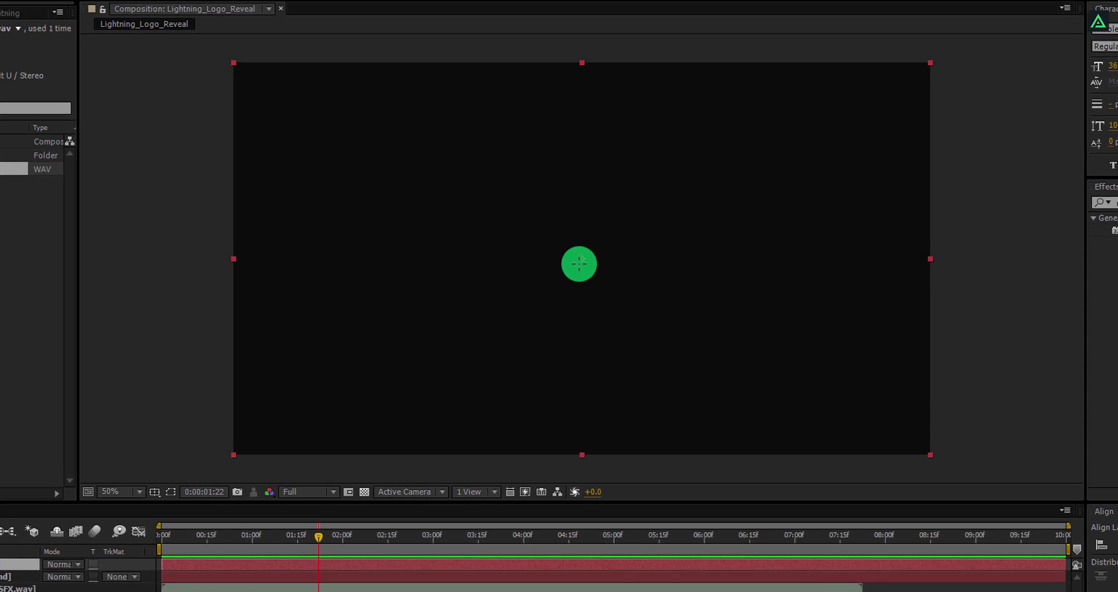
{"action": "left_click", "coordinate": [565, 294]}
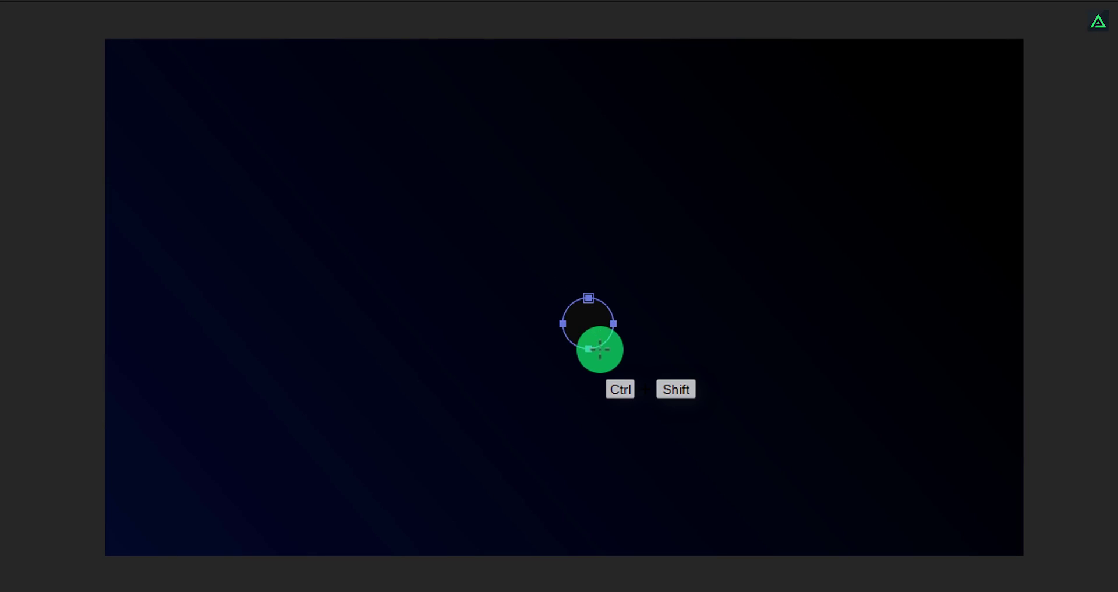
Enlarge the circular mask on the Lightning solid about its center and set the mask mode to None
{"action": "left_click_drag", "start_coordinate": [613, 365], "coordinate": [716, 435]}
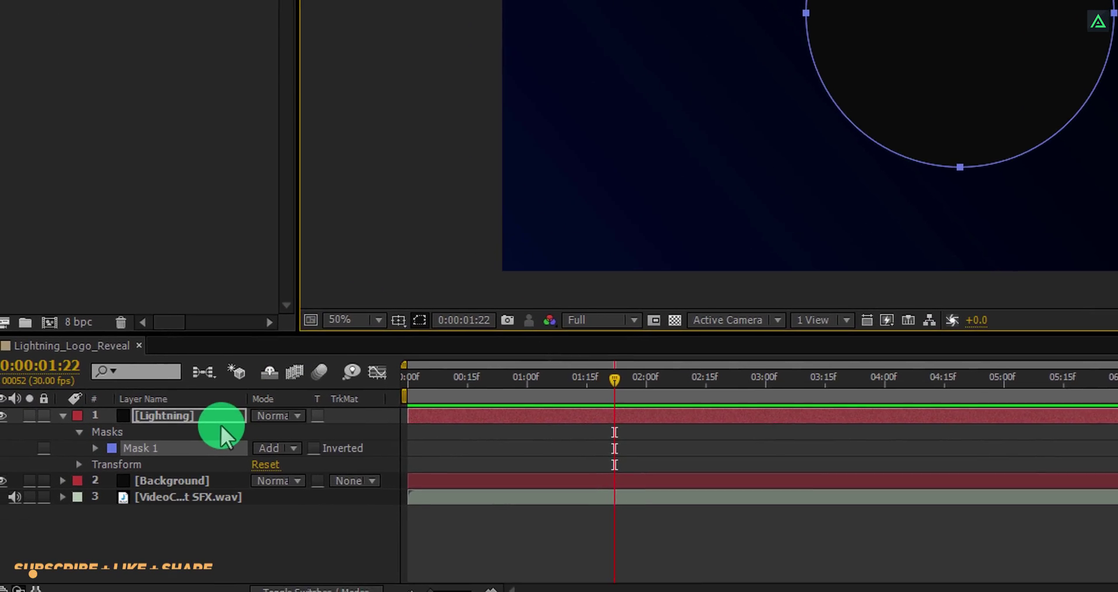
{"action": "left_click", "coordinate": [227, 412]}
{"action": "key", "text": "m"}
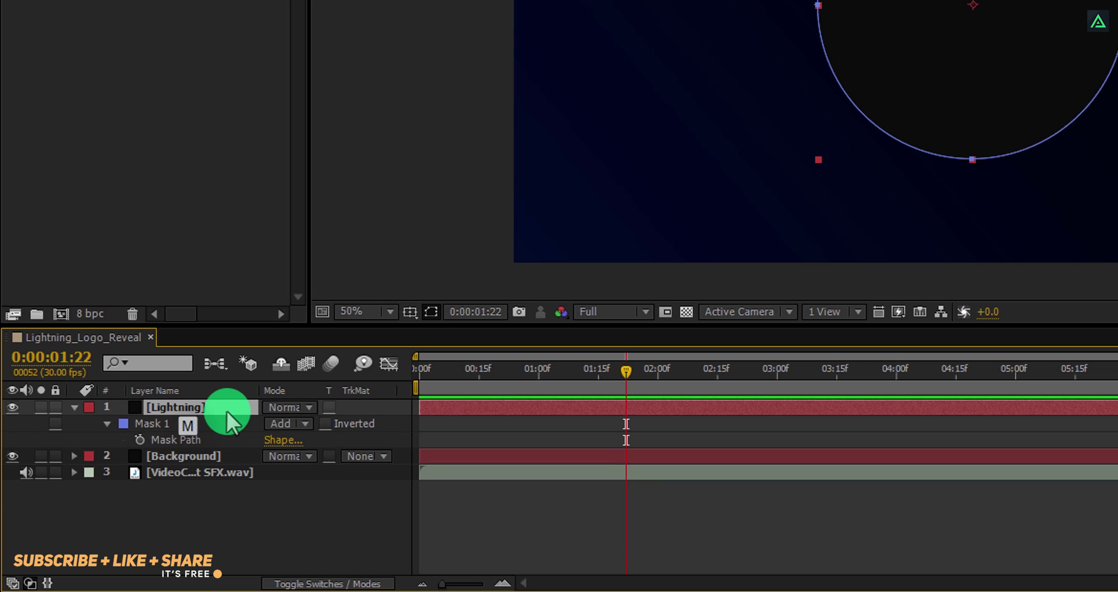
{"action": "left_click", "coordinate": [284, 423]}
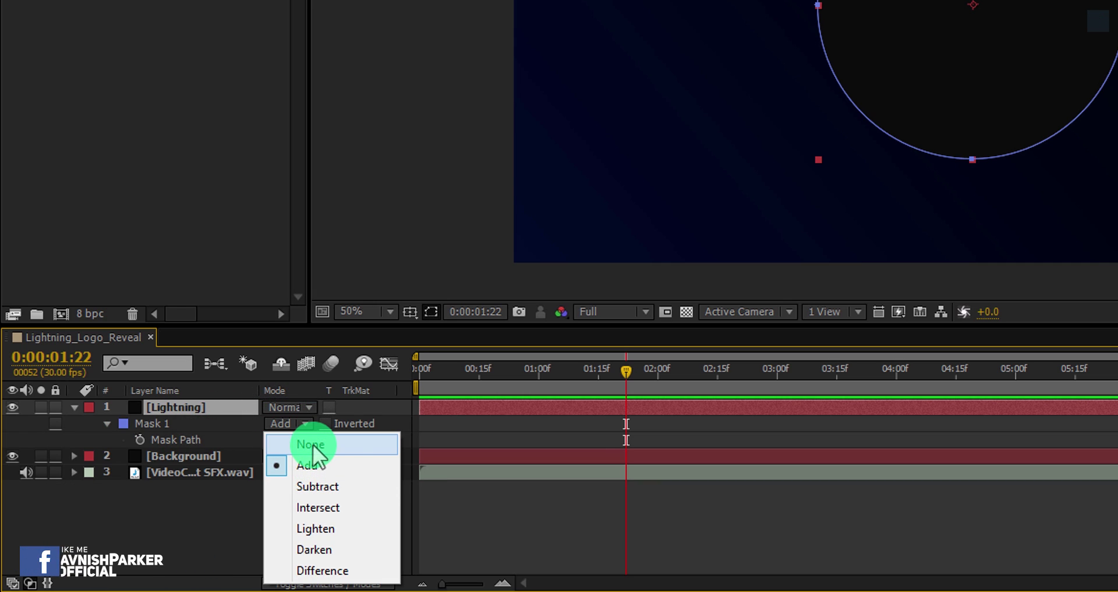
{"action": "left_click", "coordinate": [338, 443]}
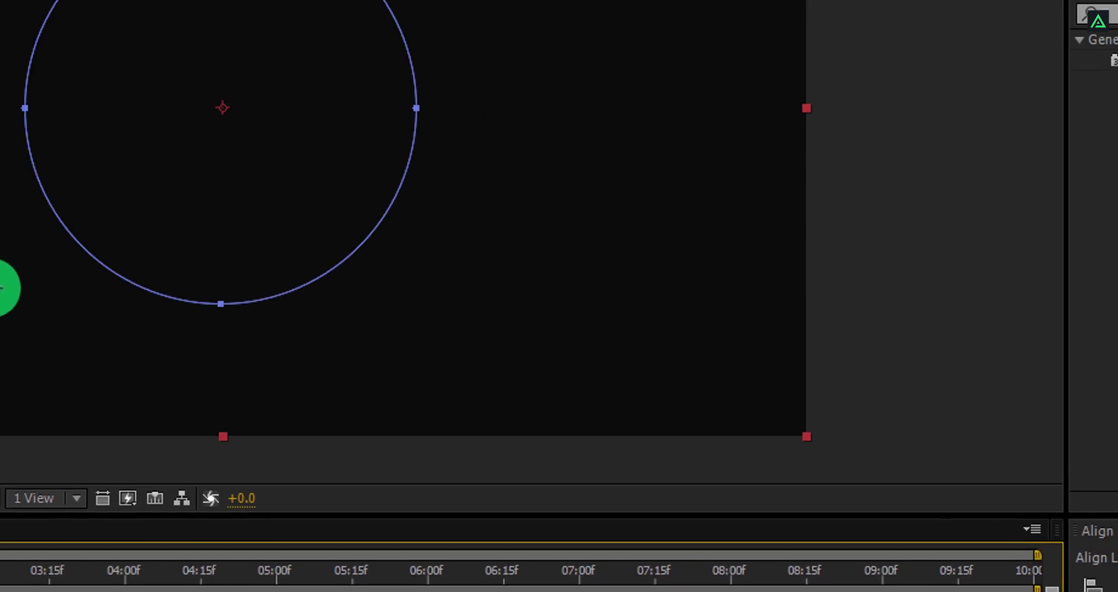
Search the effects for saber and apply the Video Copilot Saber effect to the Lightning layer
{"action": "left_click", "coordinate": [1108, 33]}
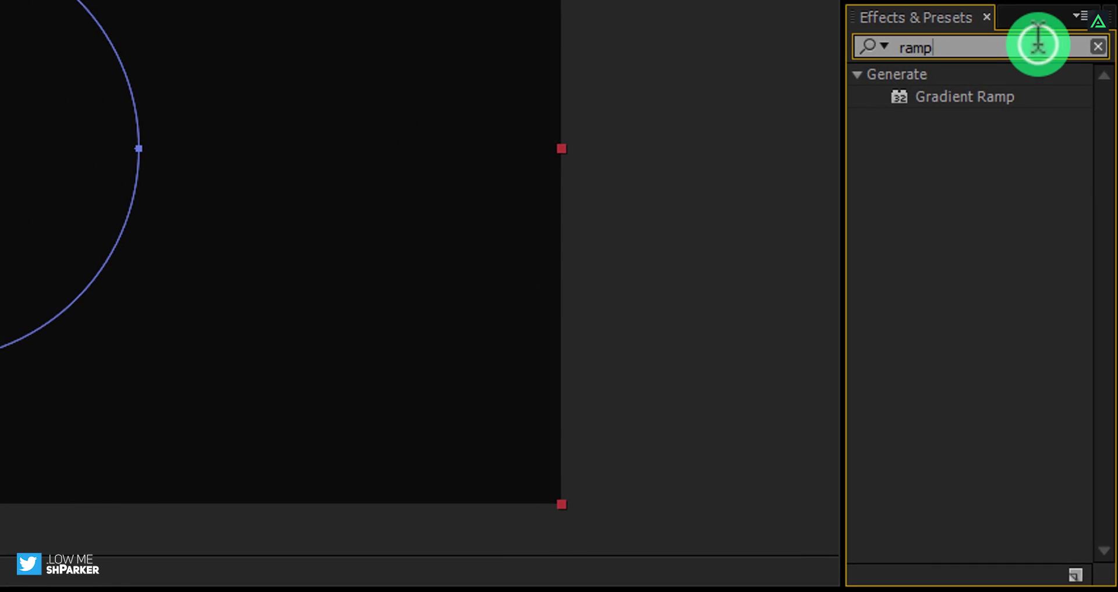
{"action": "type", "text": "saber"}
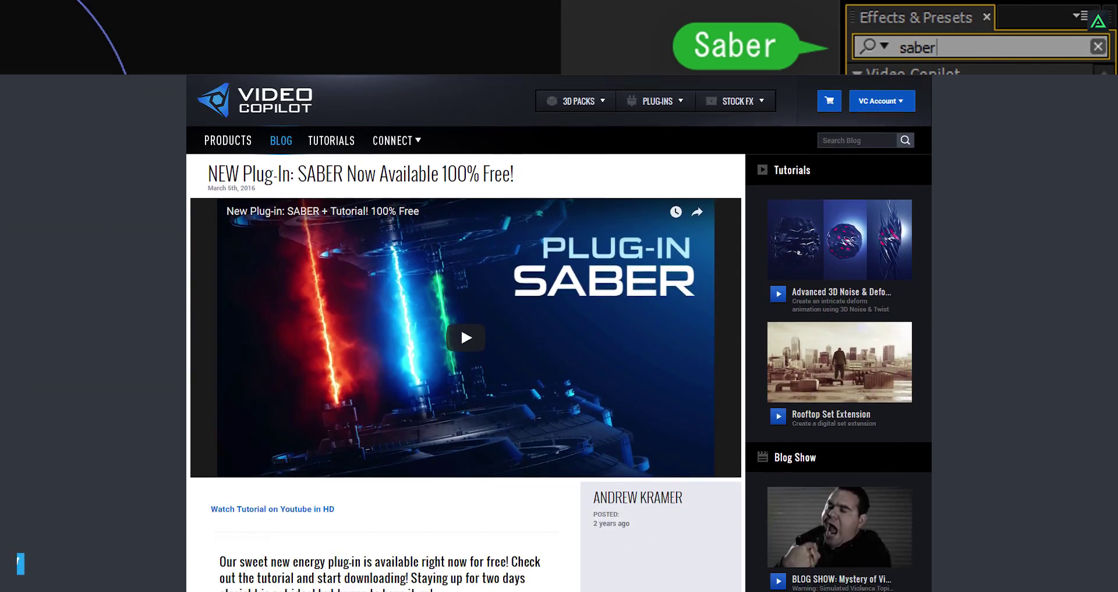
{"action": "scroll", "coordinate": [558, 296], "scroll_direction": "down", "scroll_amount": 3}
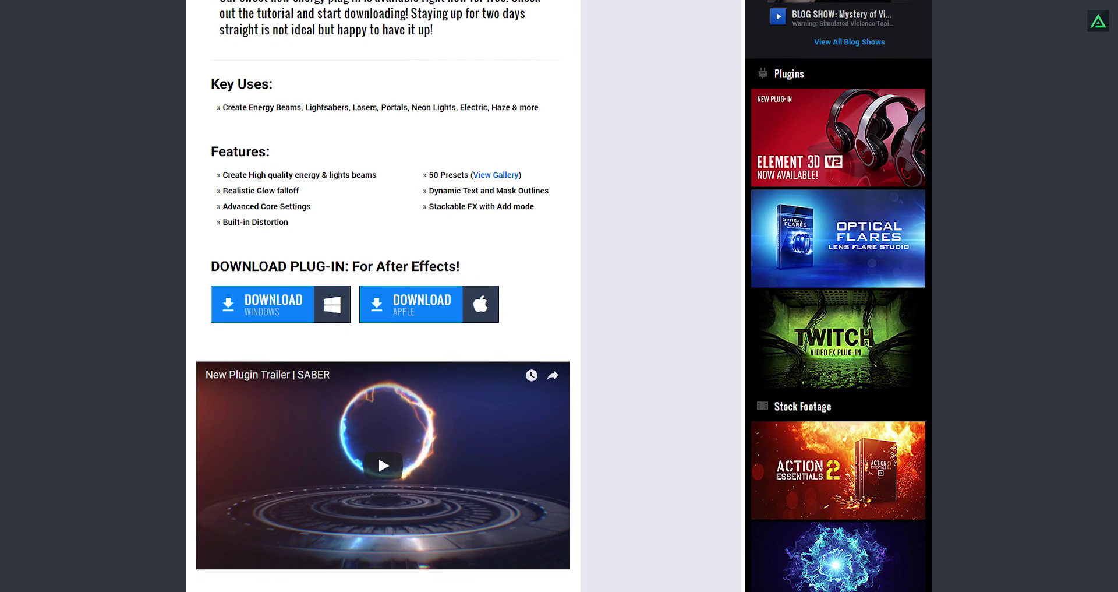
{"action": "scroll", "coordinate": [559, 296], "scroll_direction": "down", "scroll_amount": 2}
{"action": "scroll", "coordinate": [559, 295], "scroll_direction": "down", "scroll_amount": 2}
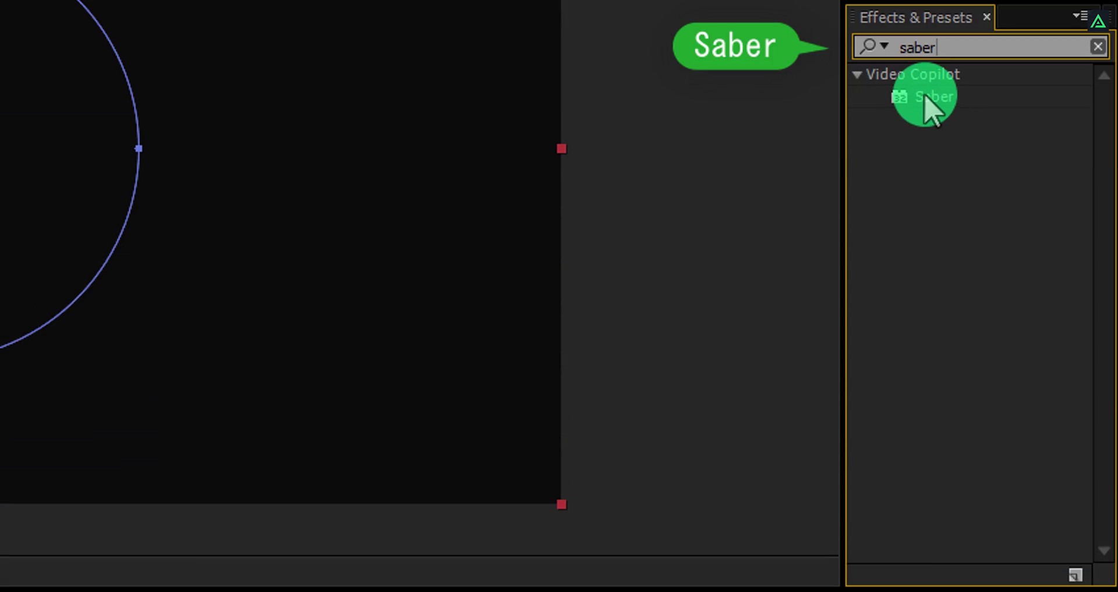
{"action": "double_click", "coordinate": [925, 97]}
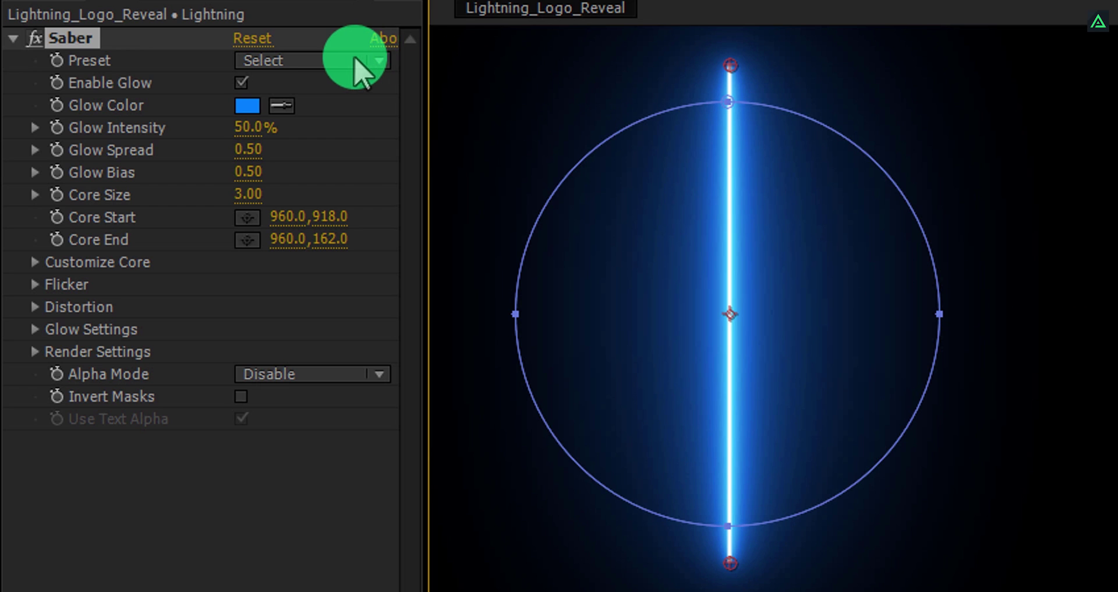
Set the Saber effect's Core Type to Layer Masks under Customize Core
{"action": "left_click", "coordinate": [35, 263]}
{"action": "left_click", "coordinate": [265, 284]}
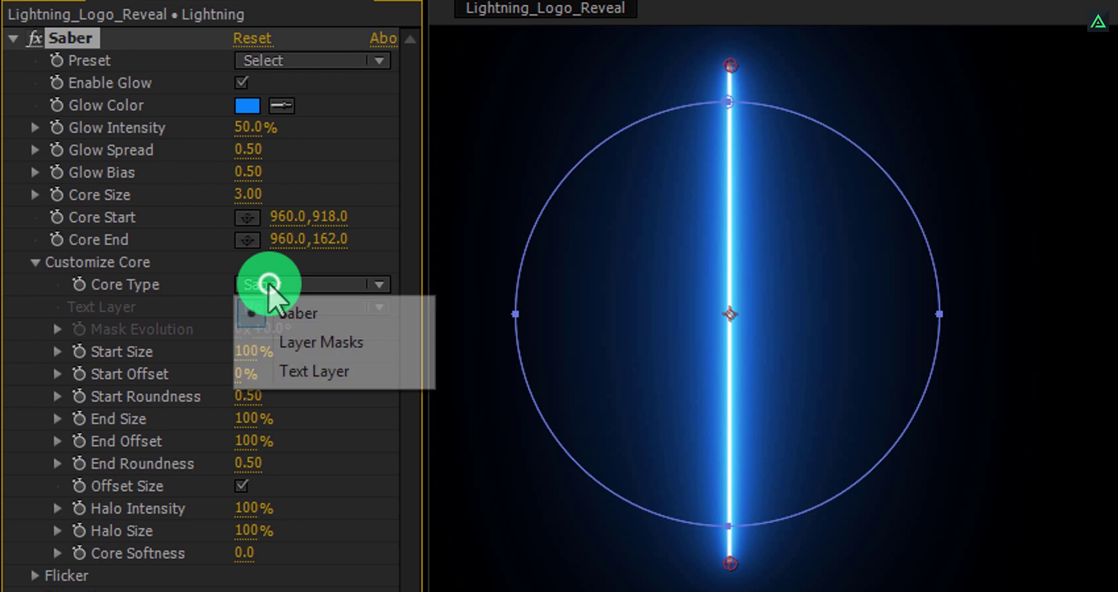
{"action": "left_click", "coordinate": [307, 344]}
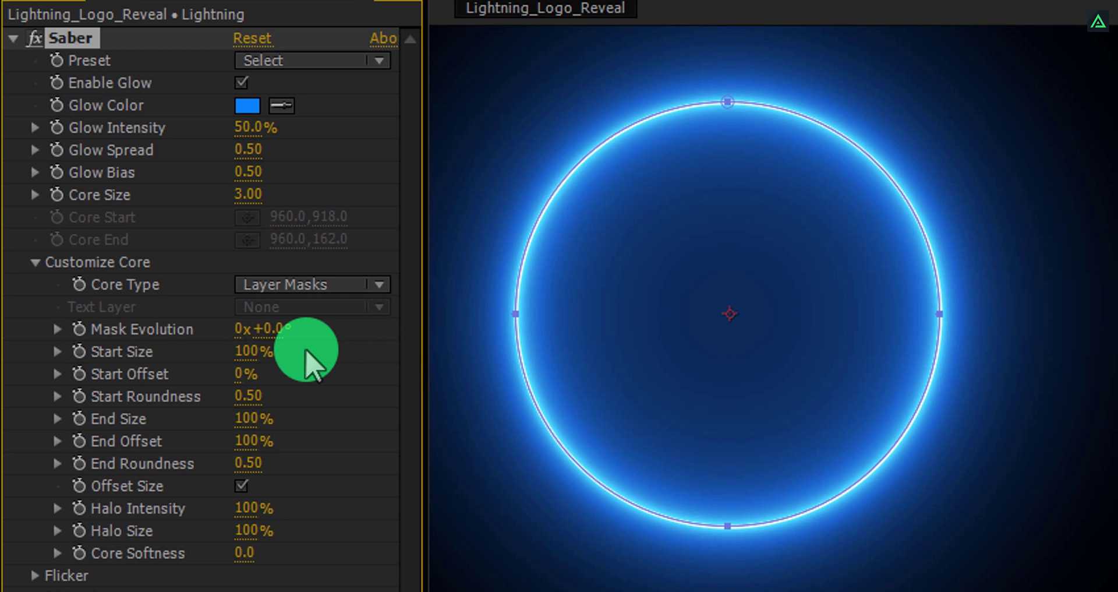
Choose the GhostBuster preset for the Saber effect and set its Core Size to 2
{"action": "left_click", "coordinate": [297, 61]}
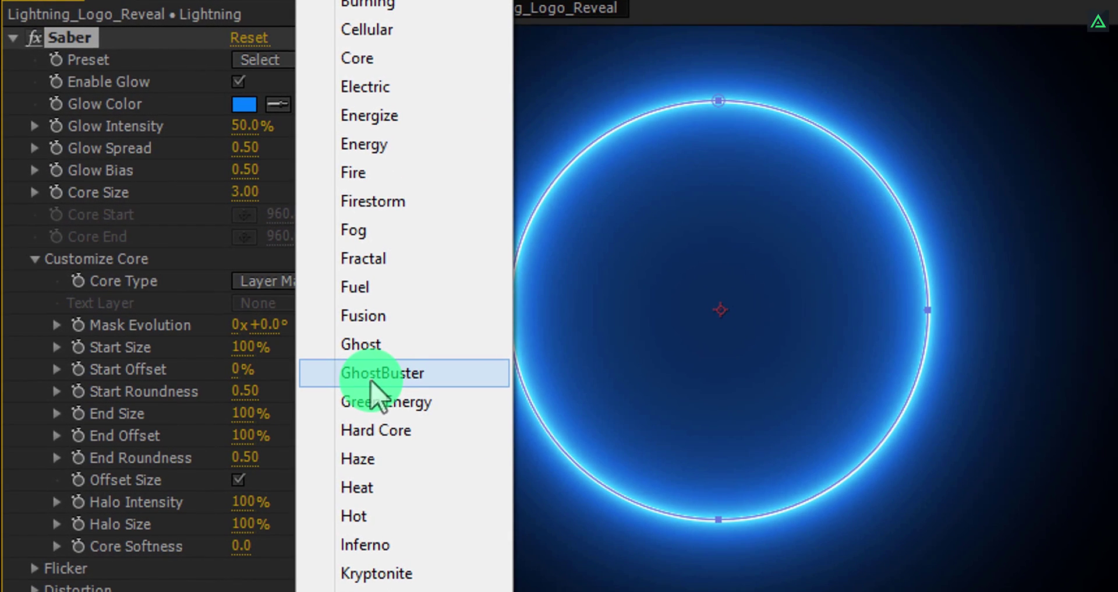
{"action": "left_click", "coordinate": [370, 381]}
{"action": "left_click", "coordinate": [246, 195]}
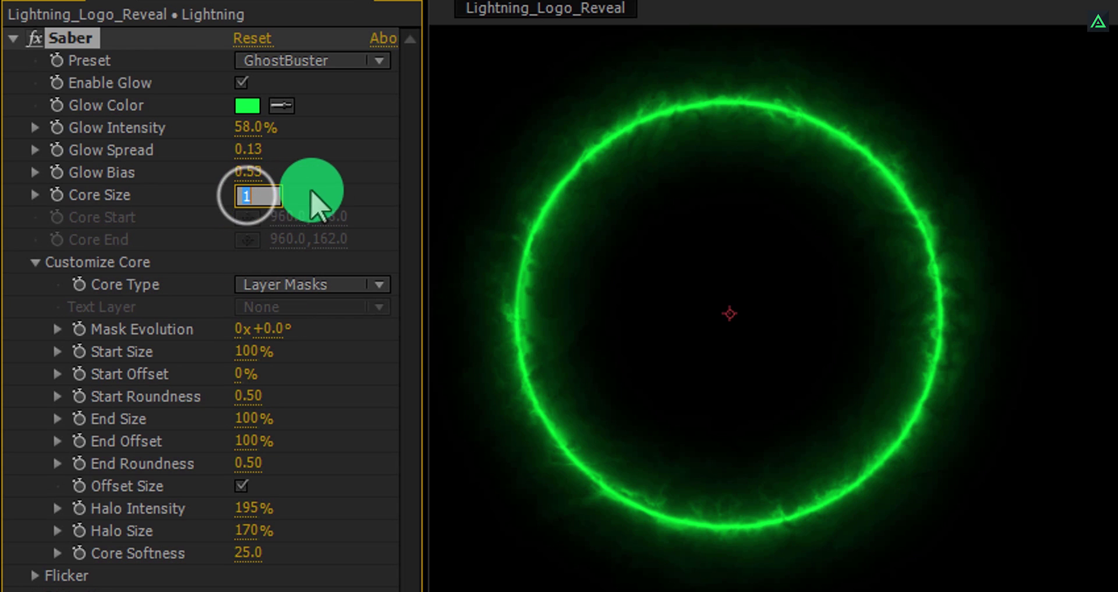
{"action": "type", "text": "2"}
{"action": "key", "text": "Return"}
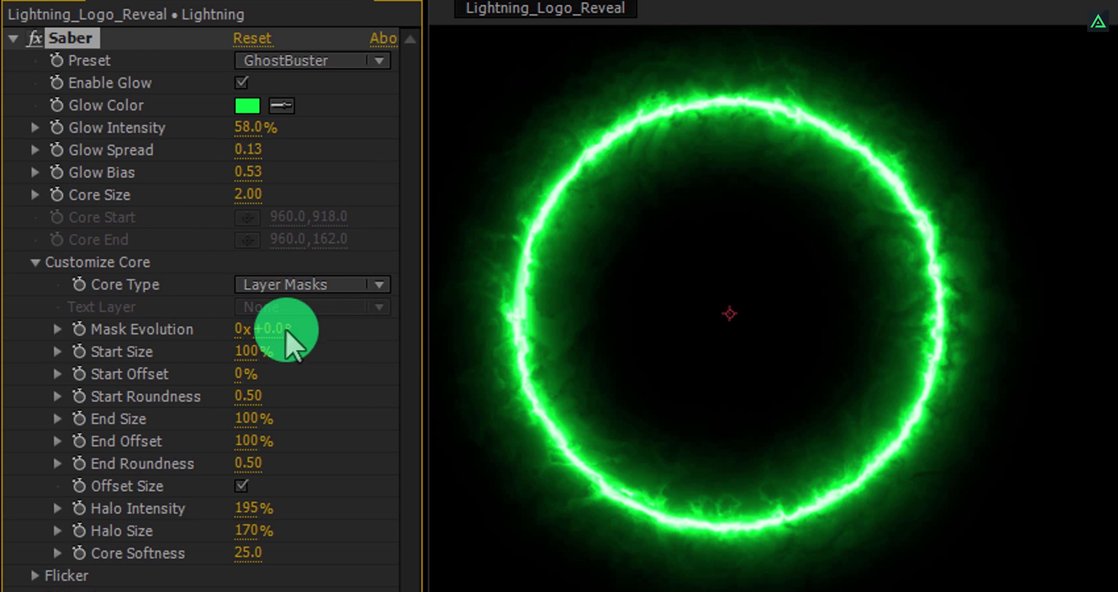
Set Saber's Start Size to 0% and its End Offset to 0%
{"action": "left_click", "coordinate": [240, 349]}
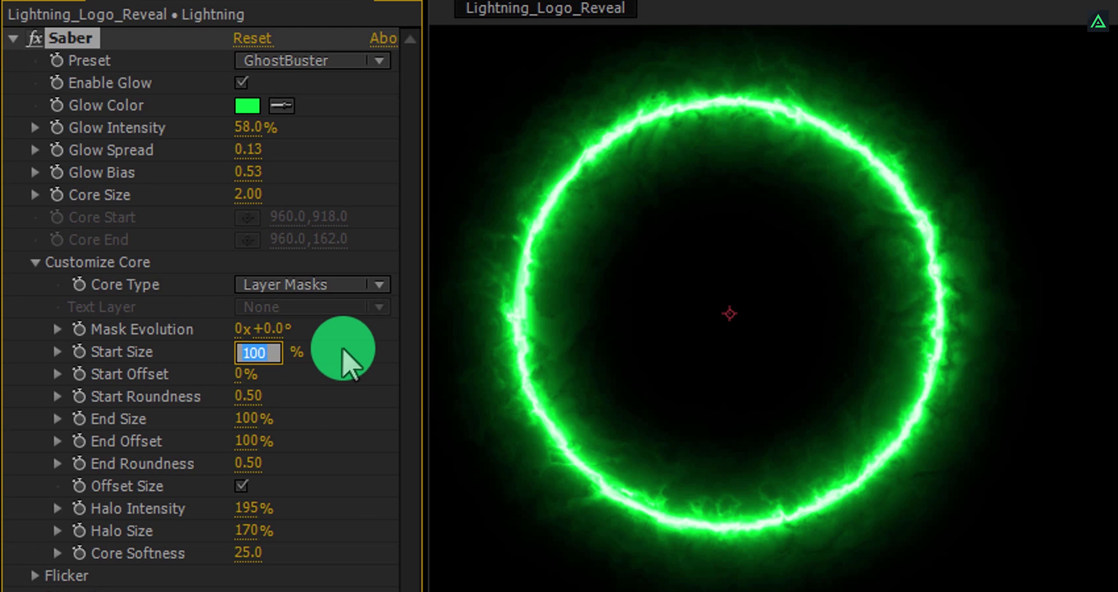
{"action": "key", "text": "Return"}
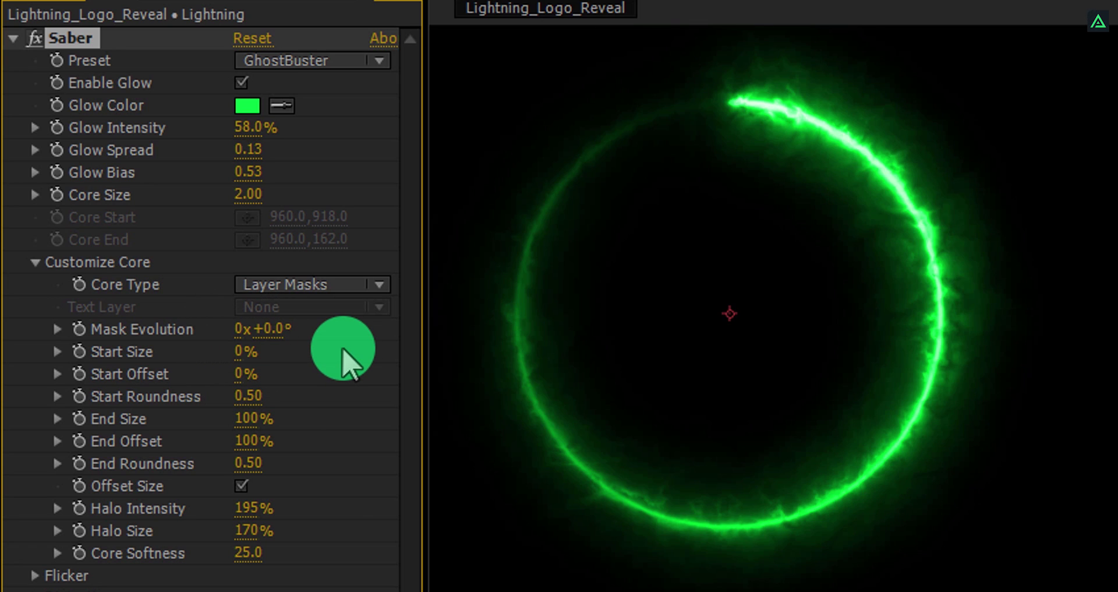
{"action": "left_click", "coordinate": [249, 441]}
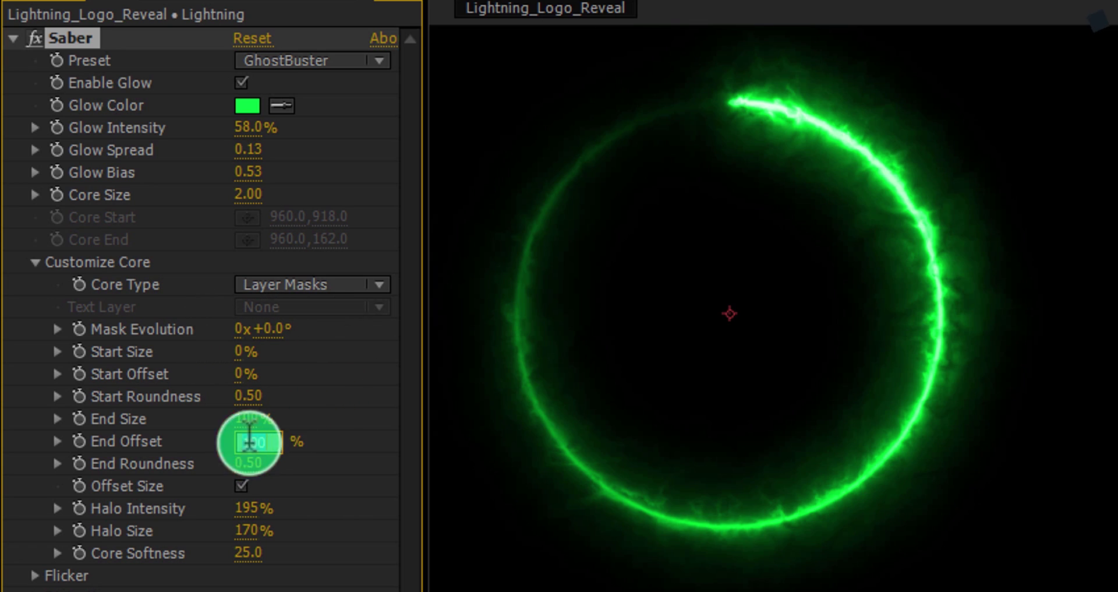
{"action": "type", "text": "0"}
{"action": "key", "text": "Return"}
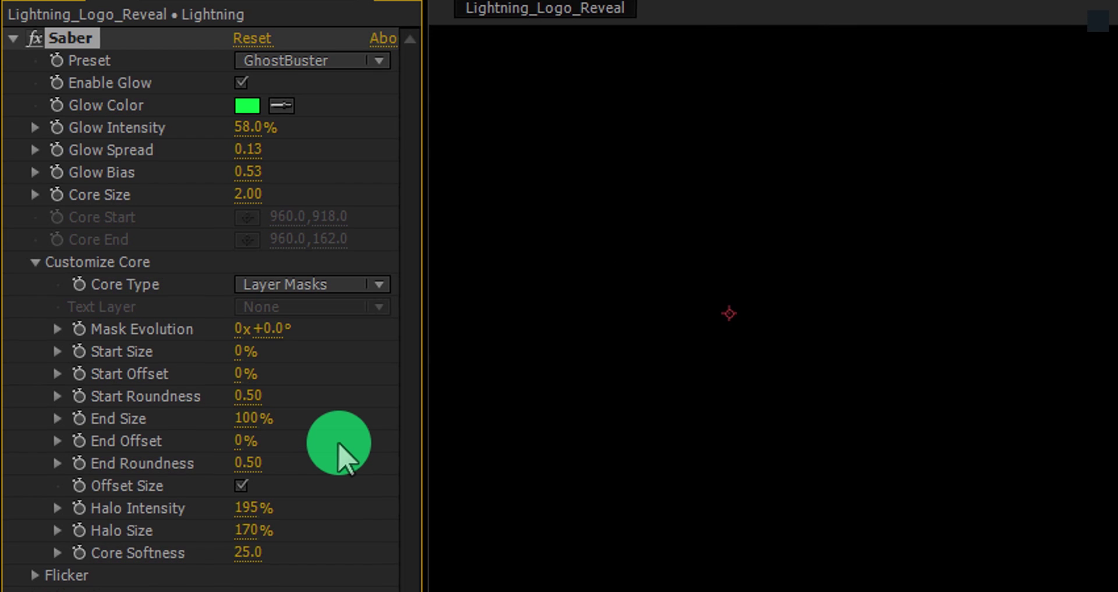
Animate Saber's End Offset with keyframes of 0% at 0:00:00:00 and 100% at 0:00:01:00
{"action": "left_click", "coordinate": [357, 559]}
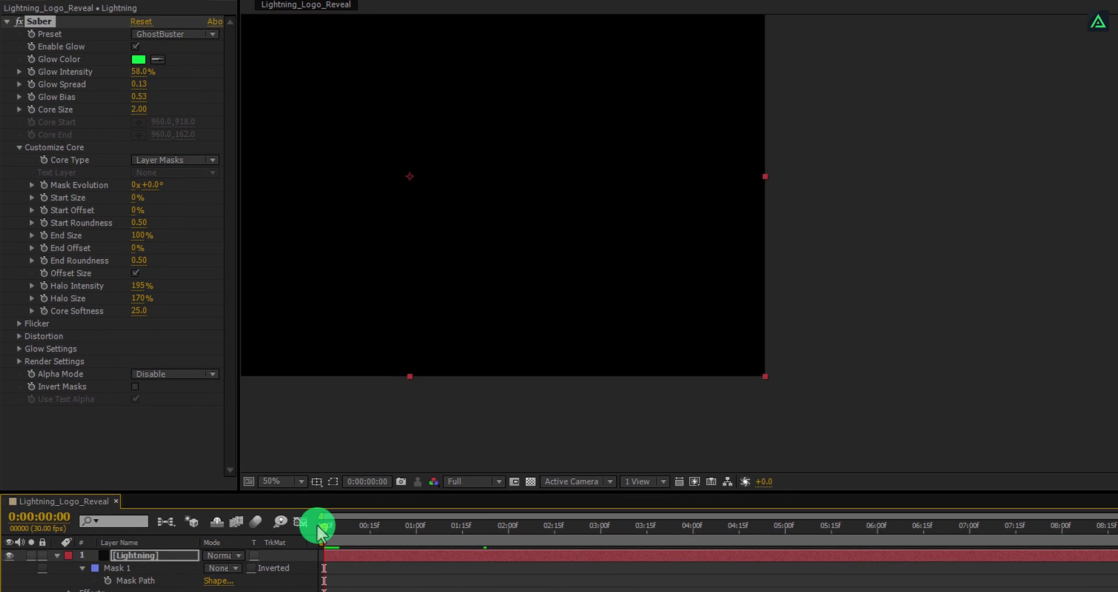
{"action": "left_click", "coordinate": [335, 482]}
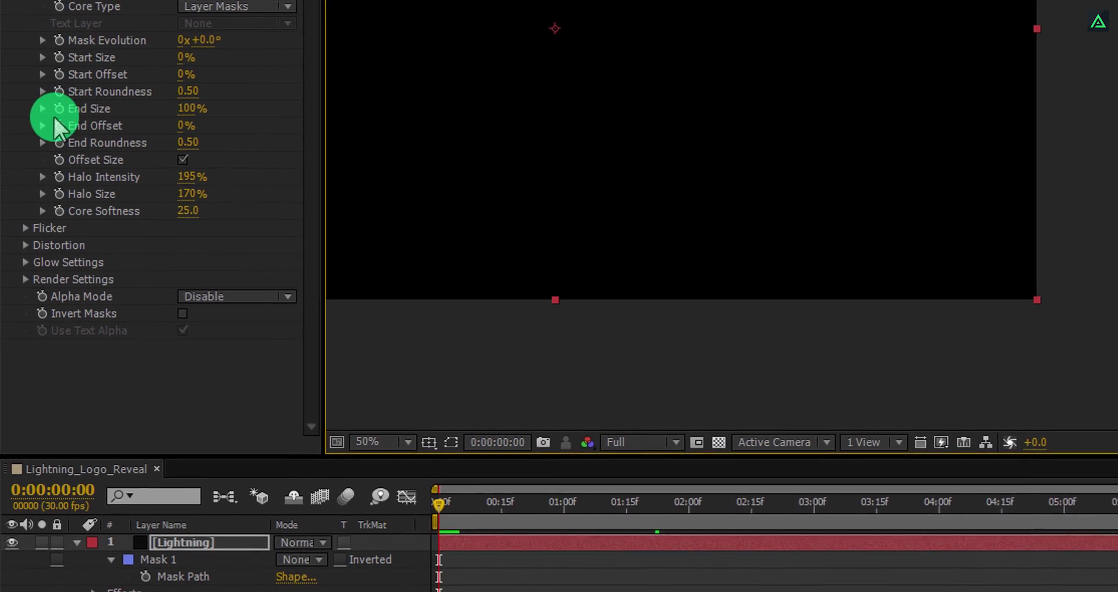
{"action": "left_click", "coordinate": [58, 126]}
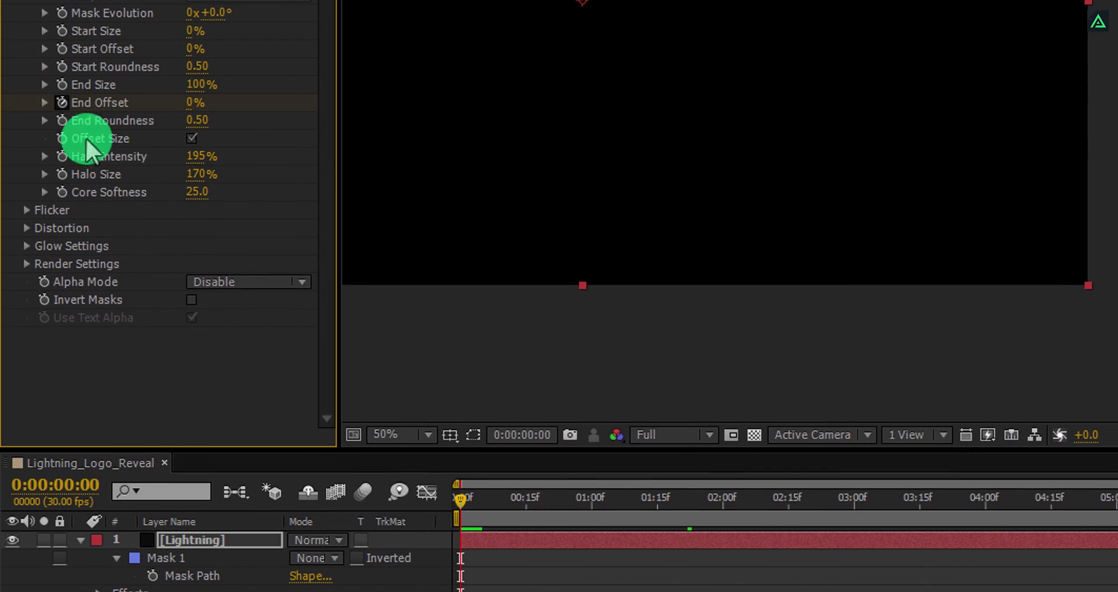
{"action": "left_click", "coordinate": [592, 504]}
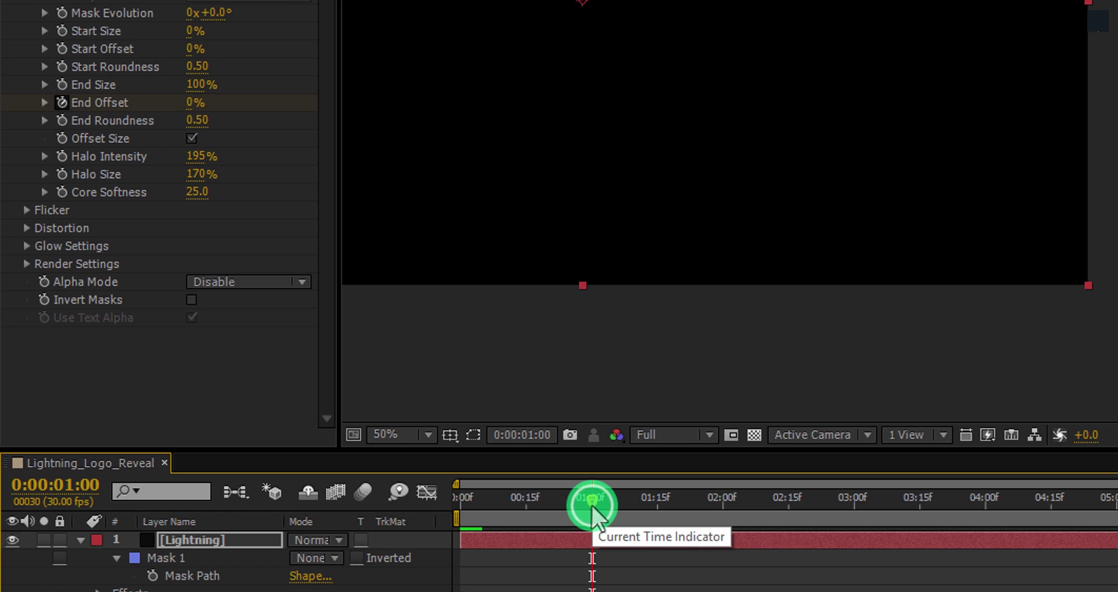
{"action": "left_click", "coordinate": [192, 103]}
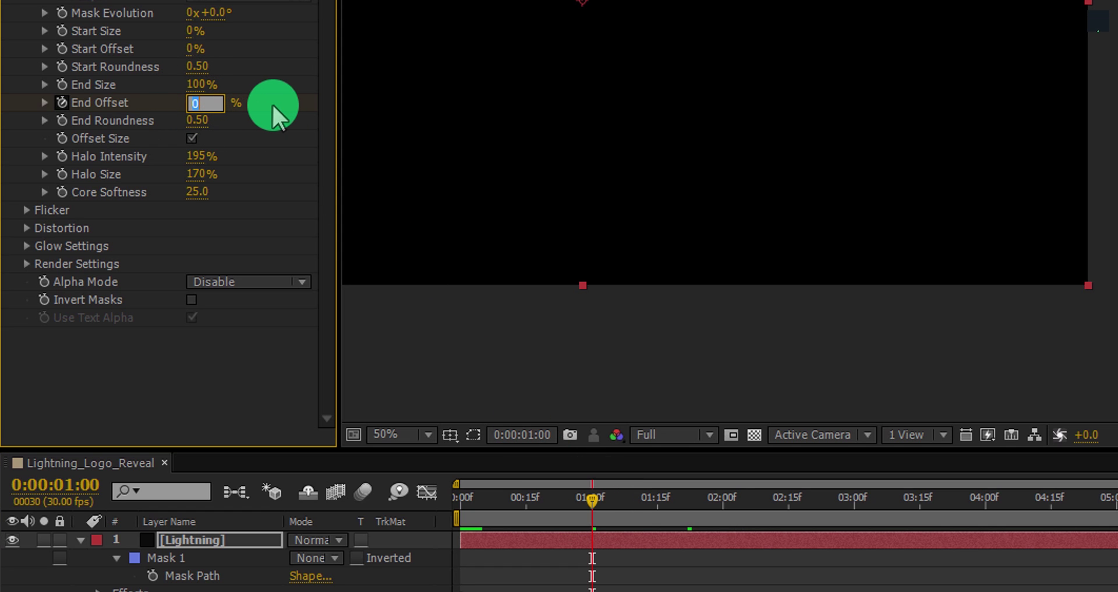
{"action": "type", "text": "100"}
{"action": "key", "text": "Return"}
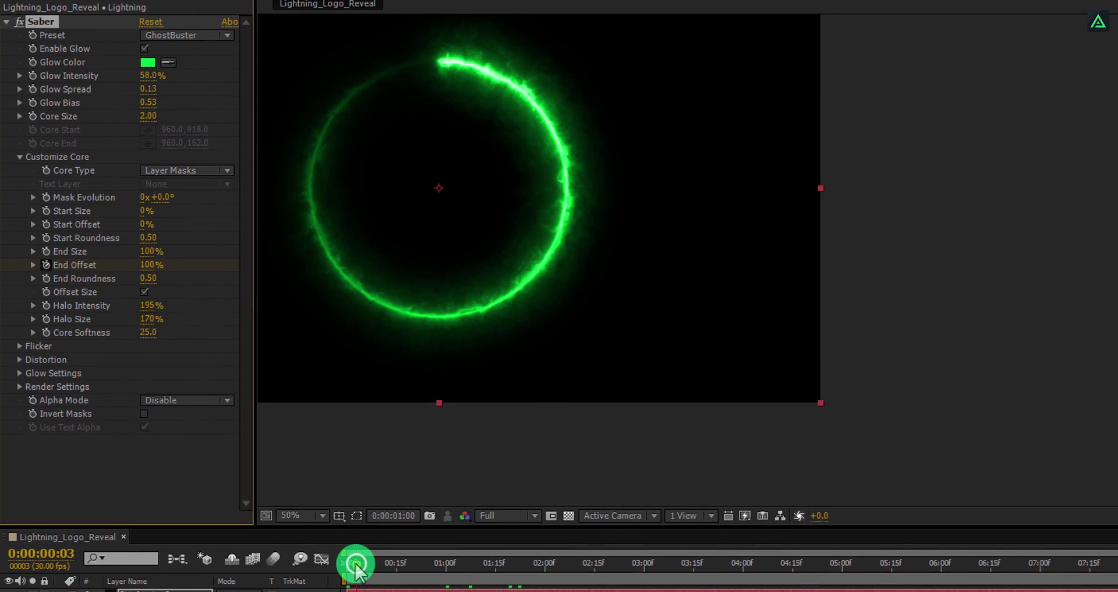
Keyframe Saber's Mask Evolution from 0 at 0:00:00:00 to 15 revolutions at 0:00:01:22, using the sound layer's waveform for timing
{"action": "left_click_drag", "start_coordinate": [451, 511], "coordinate": [429, 512]}
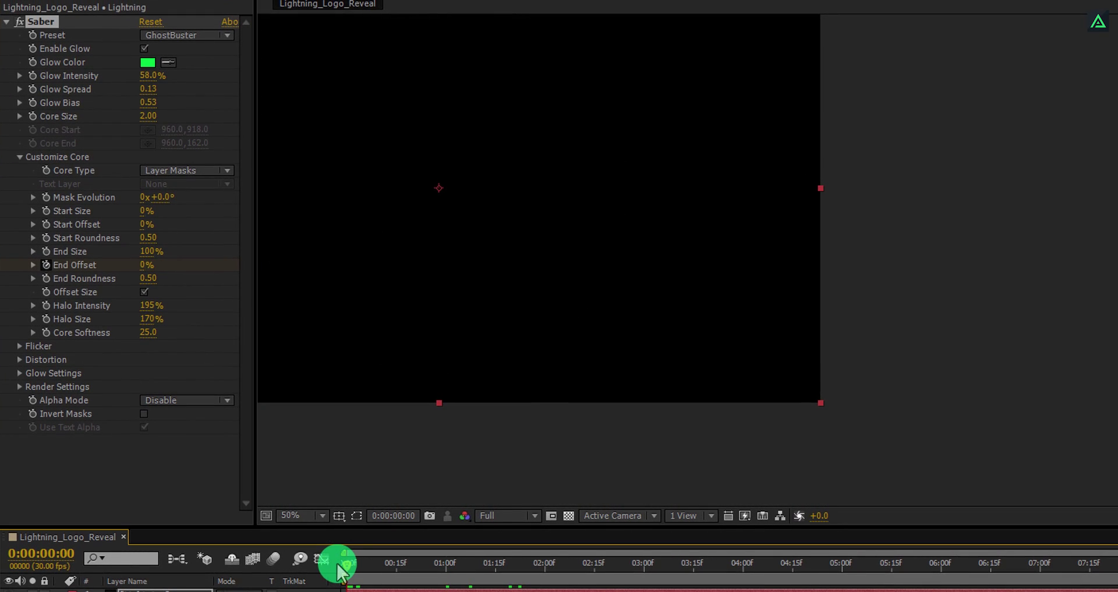
{"action": "left_click", "coordinate": [65, 213]}
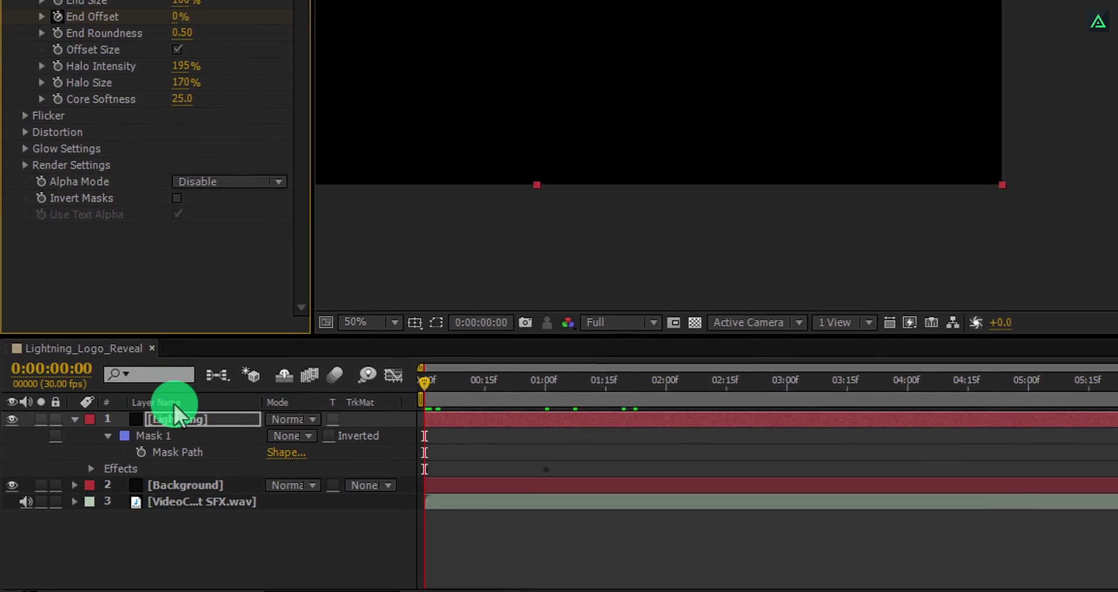
{"action": "left_click", "coordinate": [184, 540]}
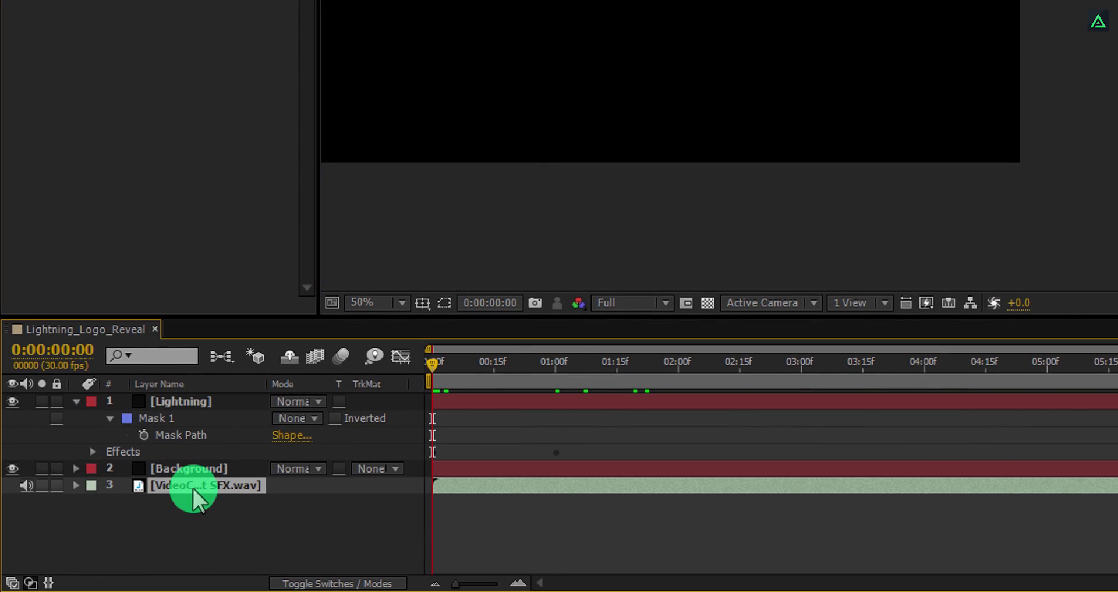
{"action": "key", "text": "l"}
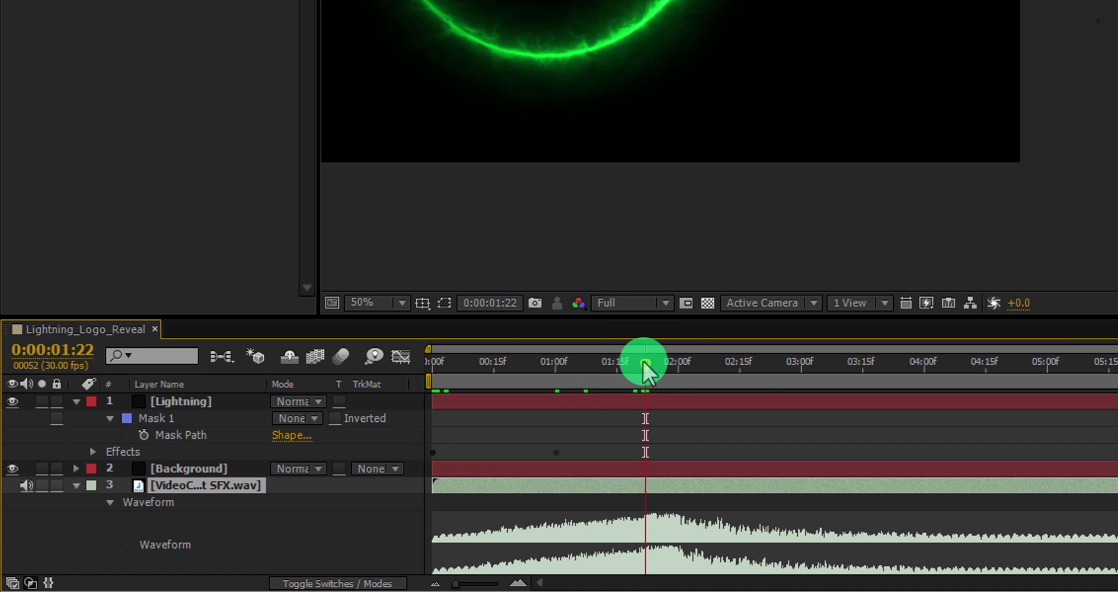
{"action": "left_click", "coordinate": [227, 404]}
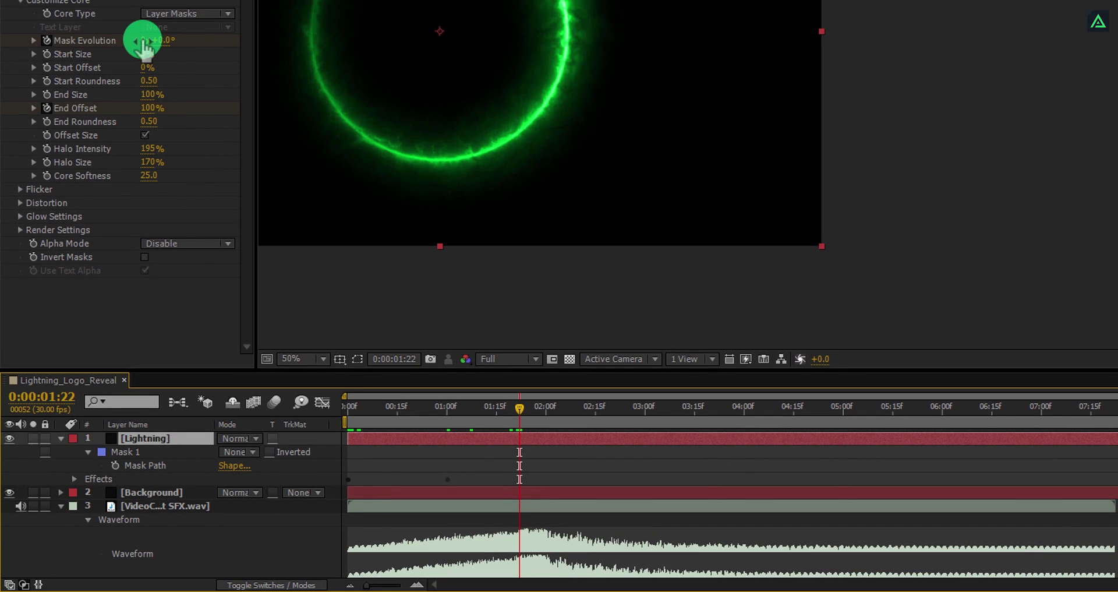
{"action": "left_click", "coordinate": [143, 41]}
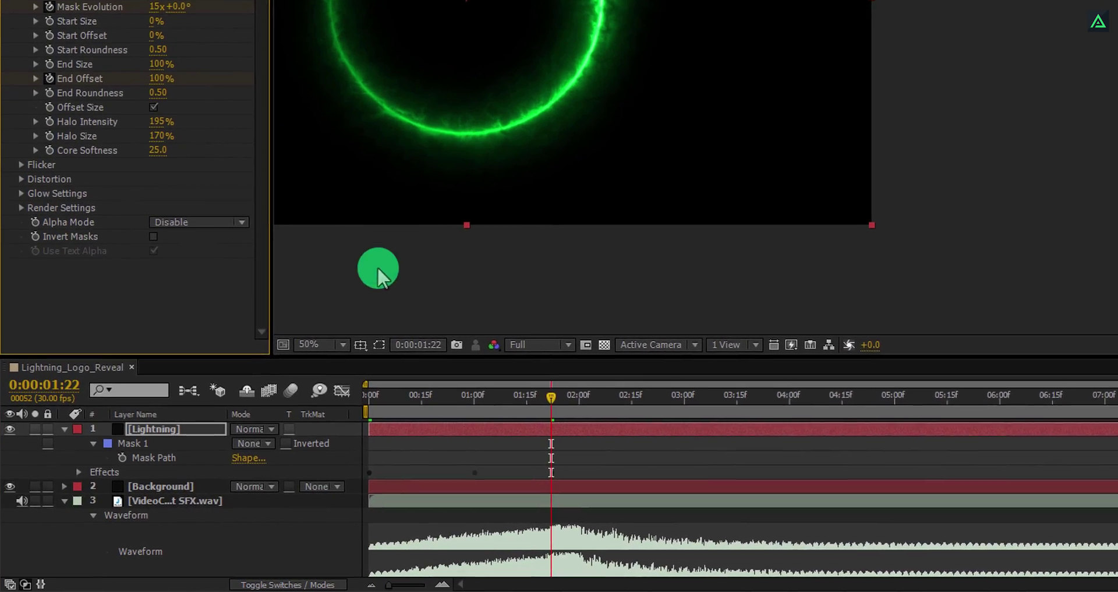
Apply Easy Ease to all Mask Evolution and End Offset keyframes on the Lightning layer
{"action": "left_click", "coordinate": [437, 437]}
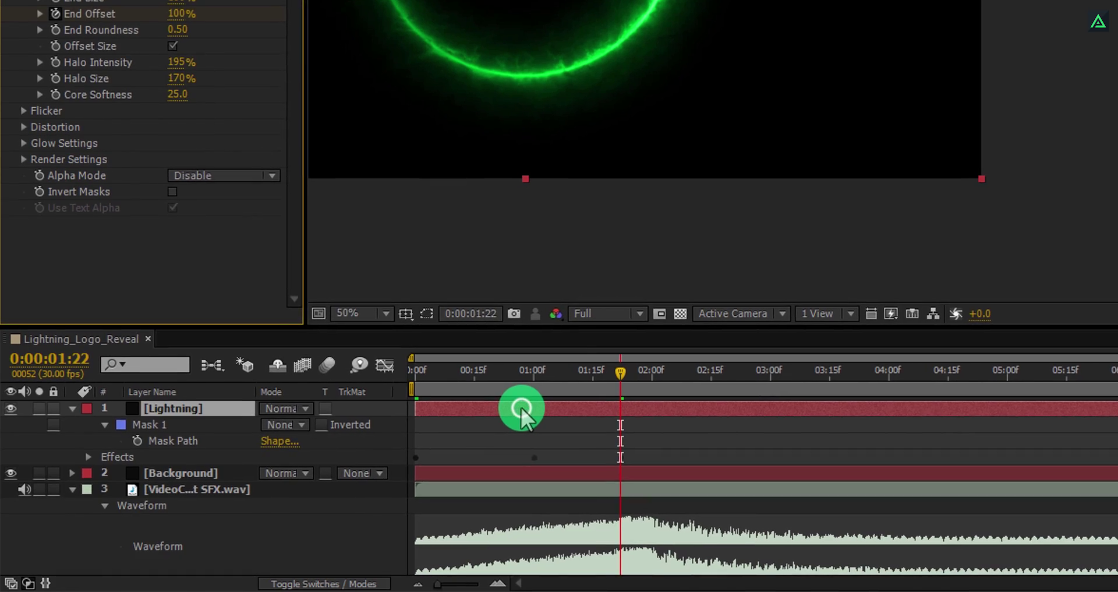
{"action": "key", "text": "u"}
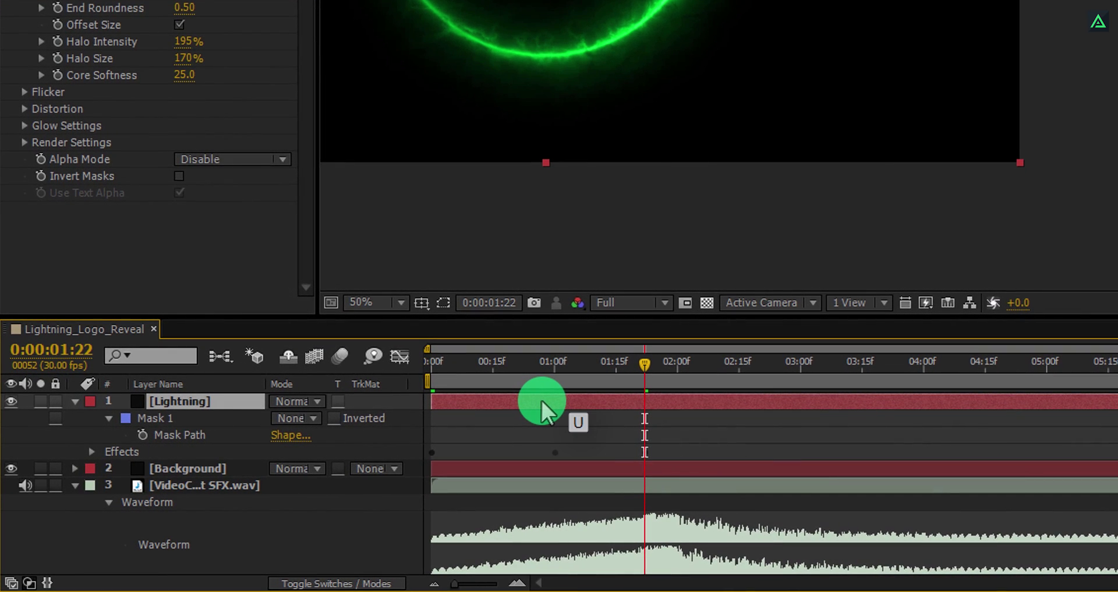
{"action": "left_click", "coordinate": [652, 441]}
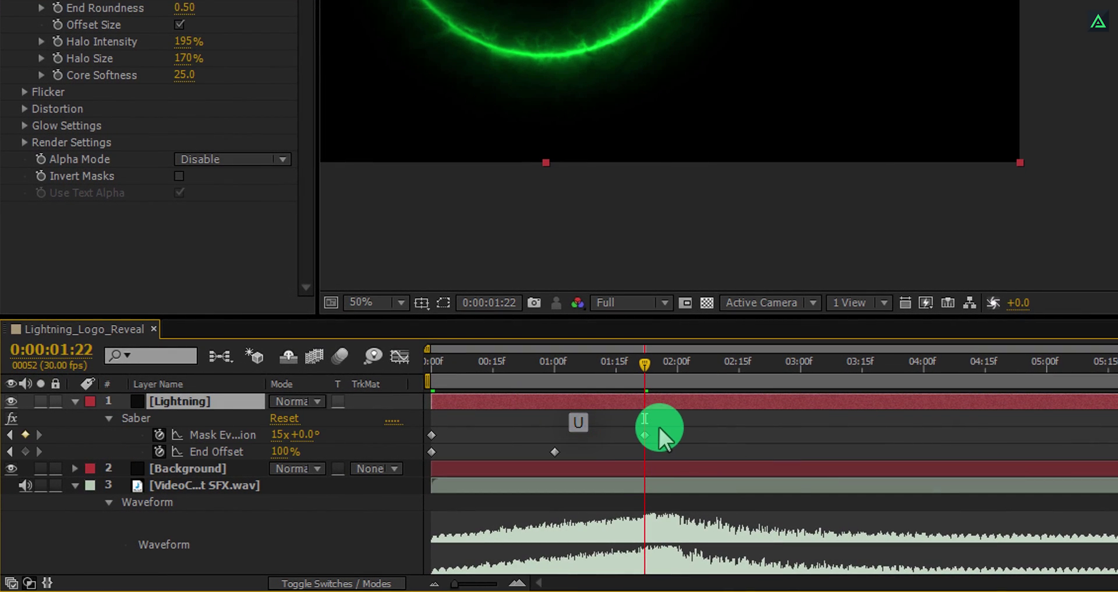
{"action": "left_click_drag", "start_coordinate": [659, 428], "coordinate": [419, 484]}
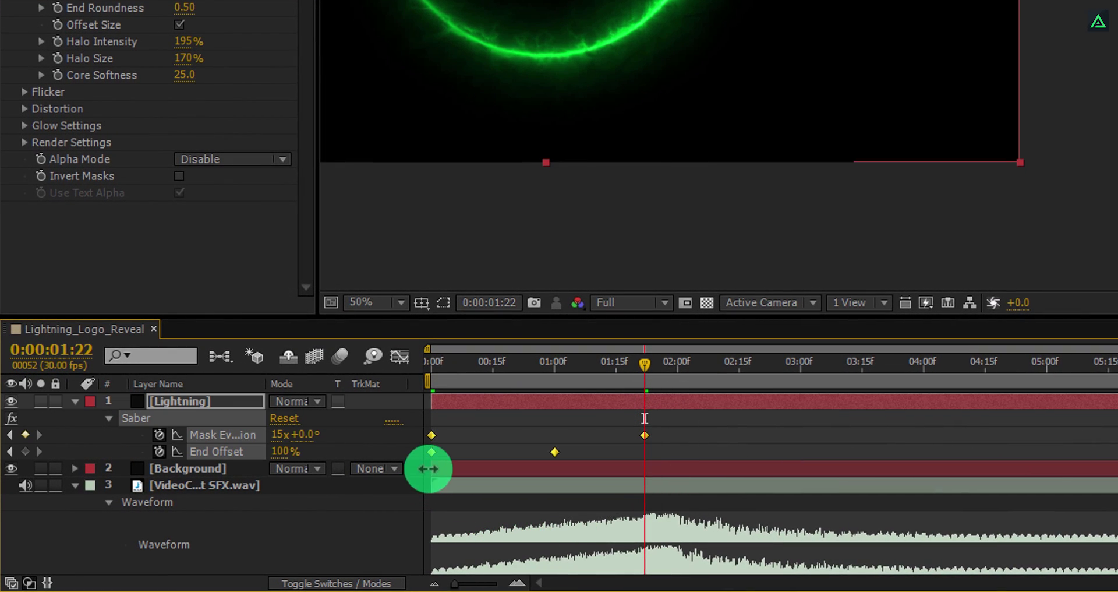
{"action": "right_click", "coordinate": [431, 452]}
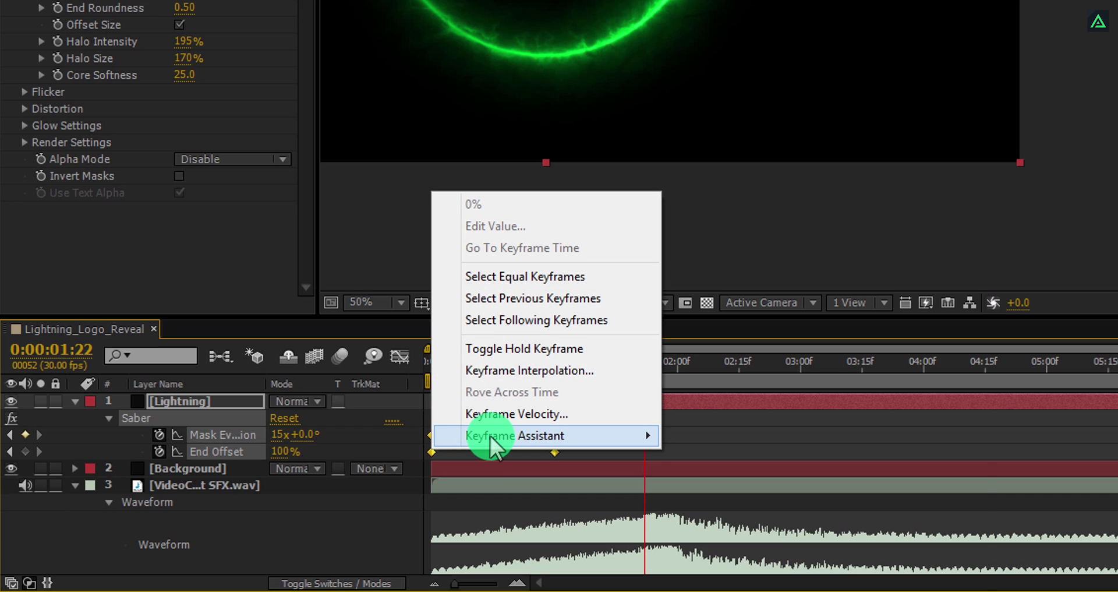
{"action": "mouse_move", "coordinate": [501, 436]}
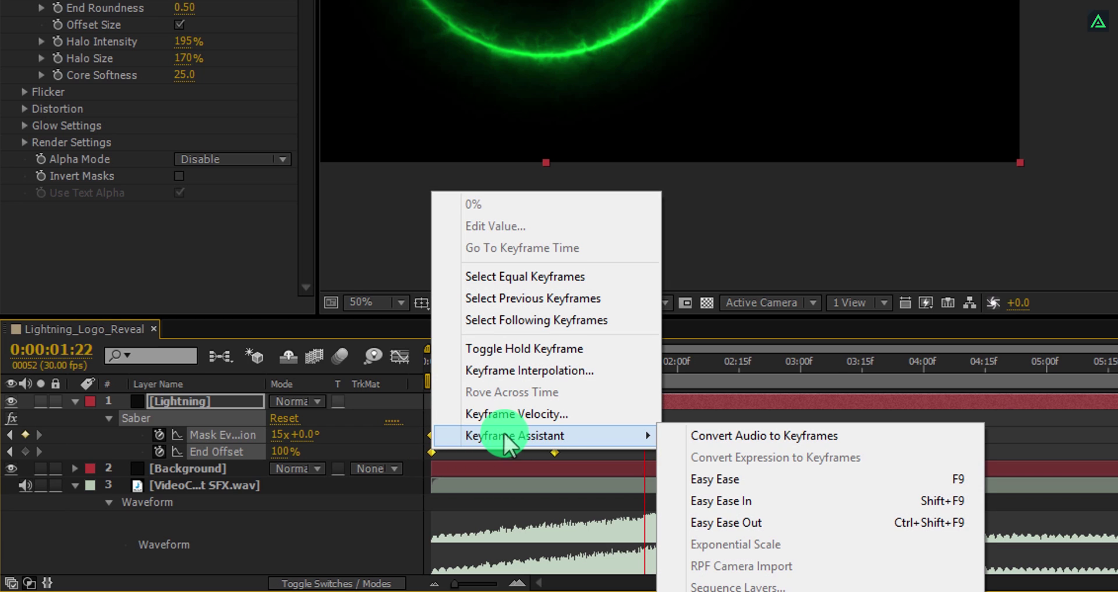
{"action": "left_click", "coordinate": [750, 487]}
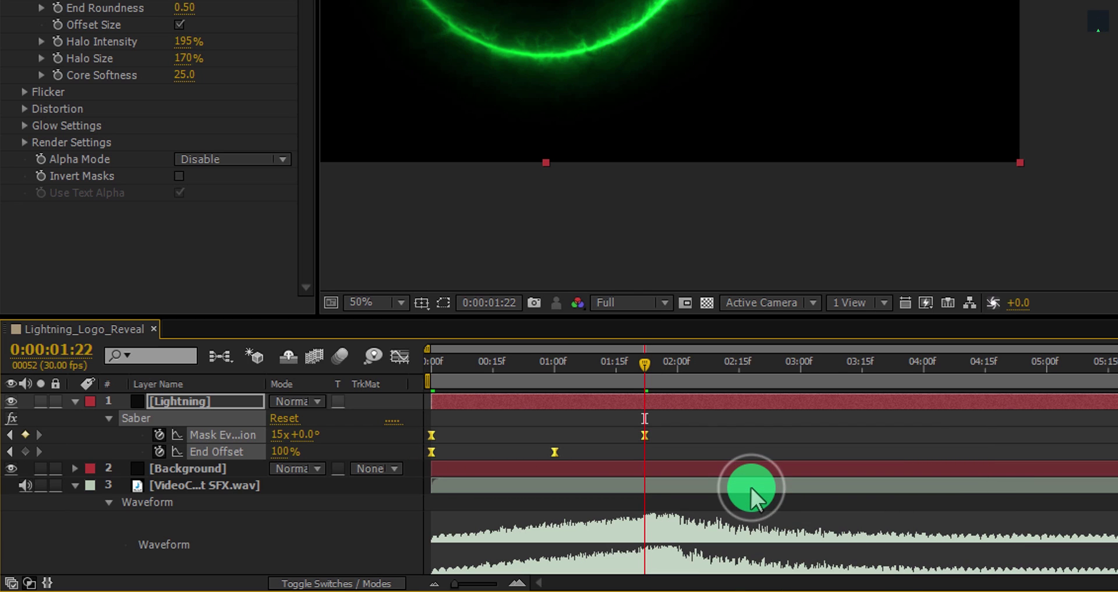
Reshape the speed graphs of Mask Evolution and End Offset to start slowly and peak late, and preview the ring's animation
{"action": "left_click", "coordinate": [399, 356]}
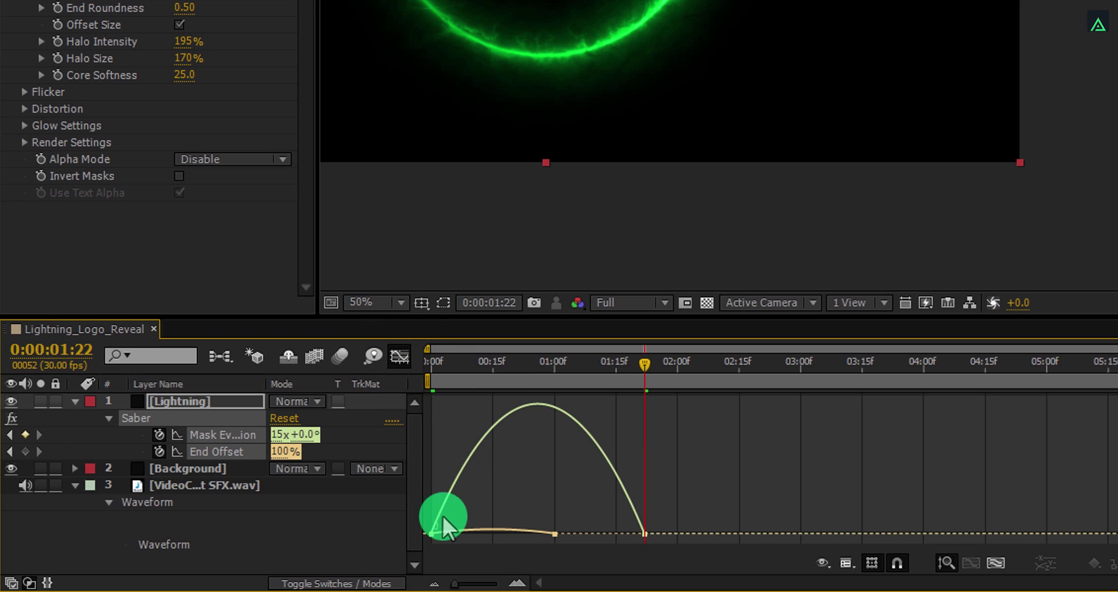
{"action": "left_click_drag", "start_coordinate": [466, 497], "coordinate": [506, 519]}
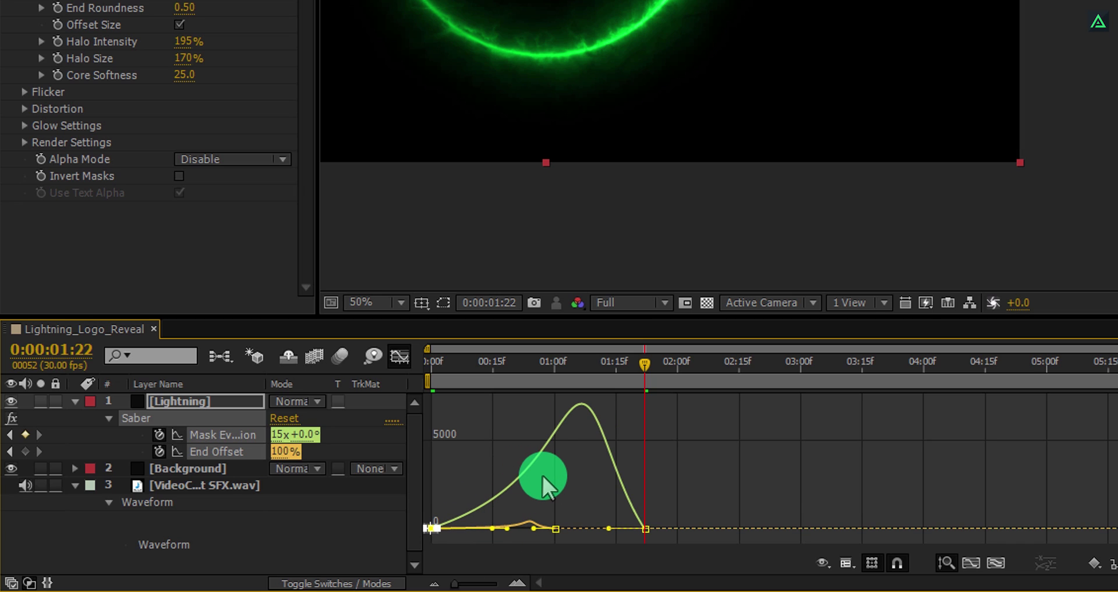
{"action": "right_click", "coordinate": [595, 455]}
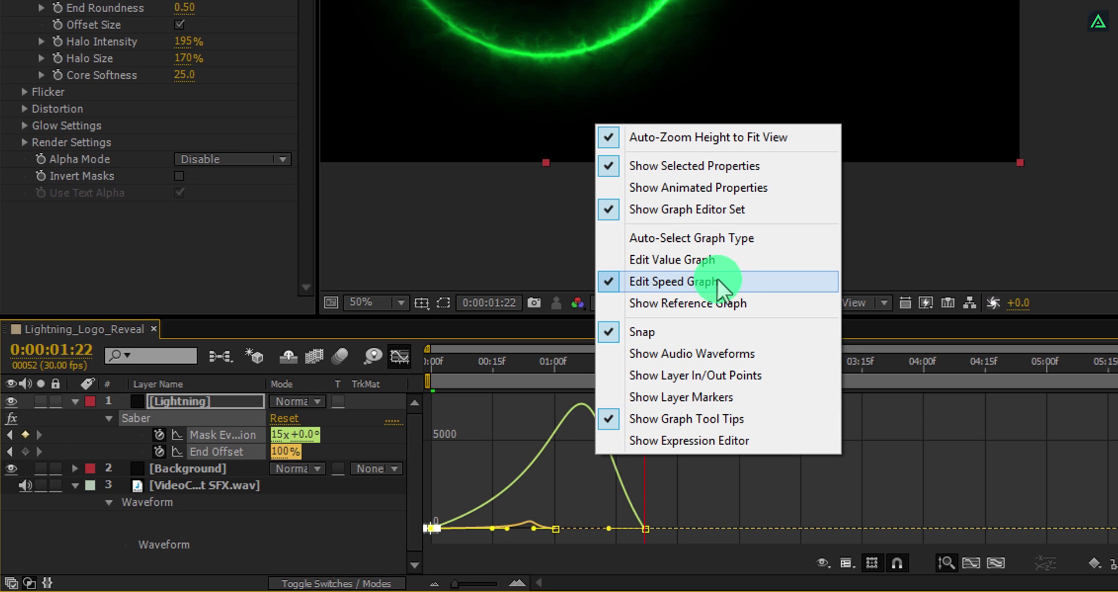
{"action": "left_click", "coordinate": [401, 354]}
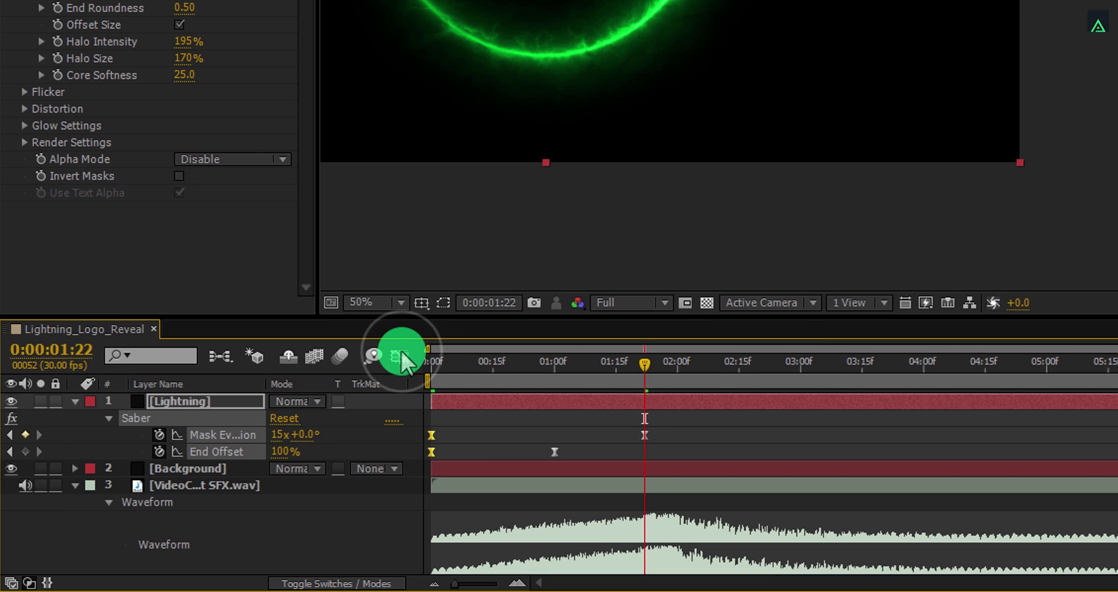
{"action": "left_click", "coordinate": [429, 361]}
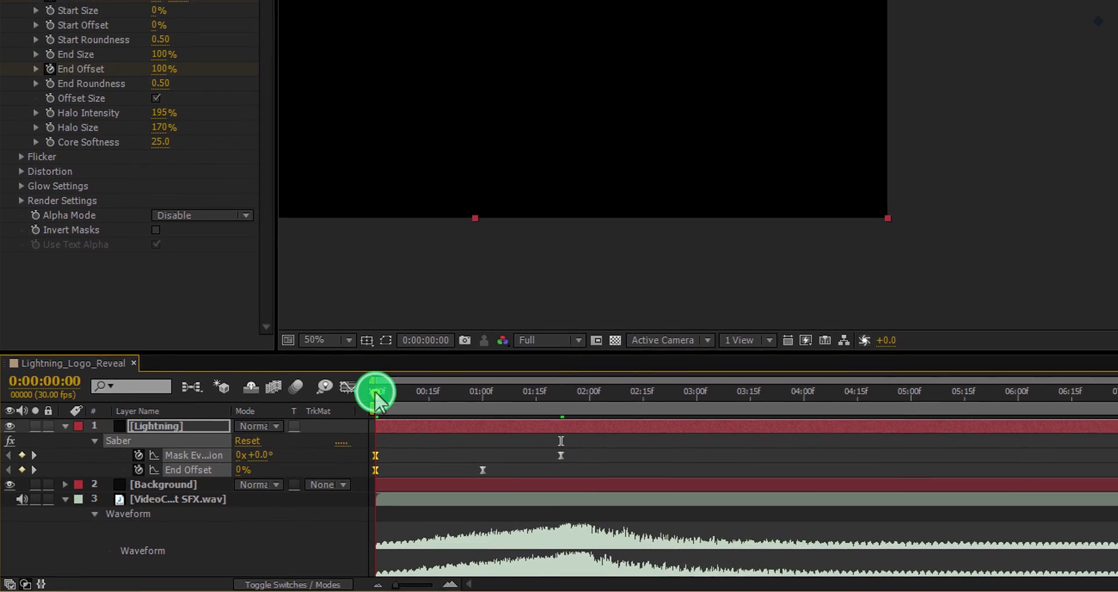
{"action": "left_click_drag", "start_coordinate": [376, 393], "coordinate": [463, 410]}
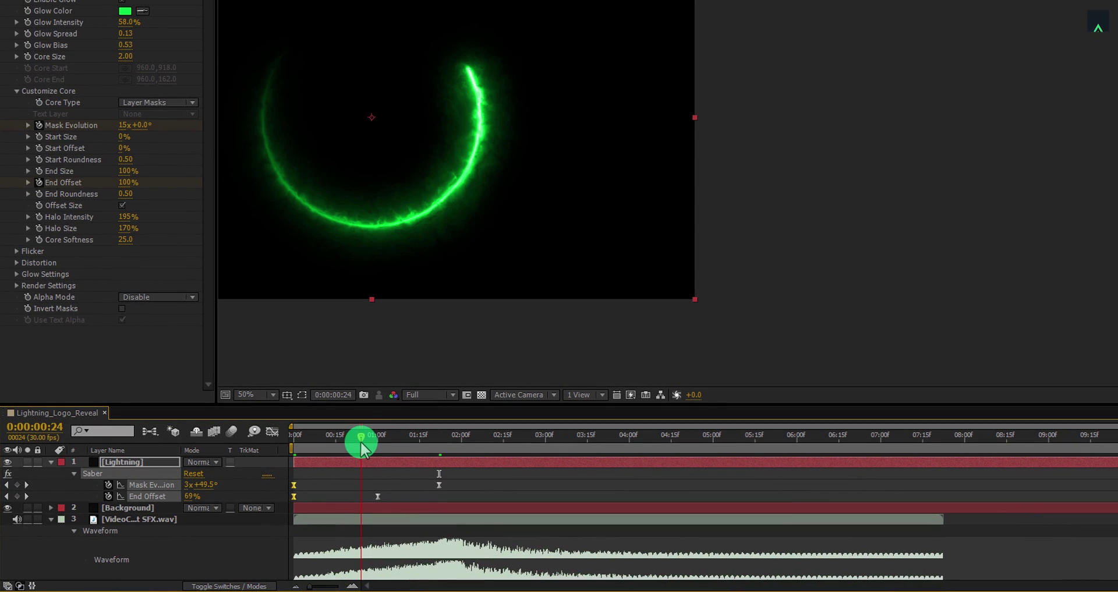
{"action": "left_click_drag", "start_coordinate": [389, 126], "coordinate": [681, 169]}
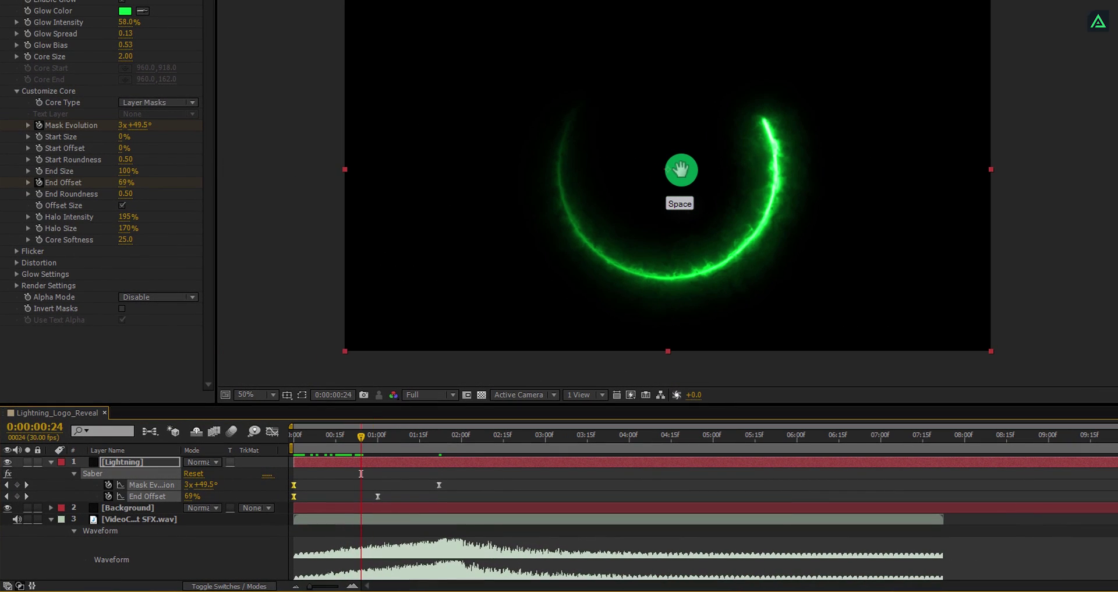
{"action": "key", "text": "KP_0"}
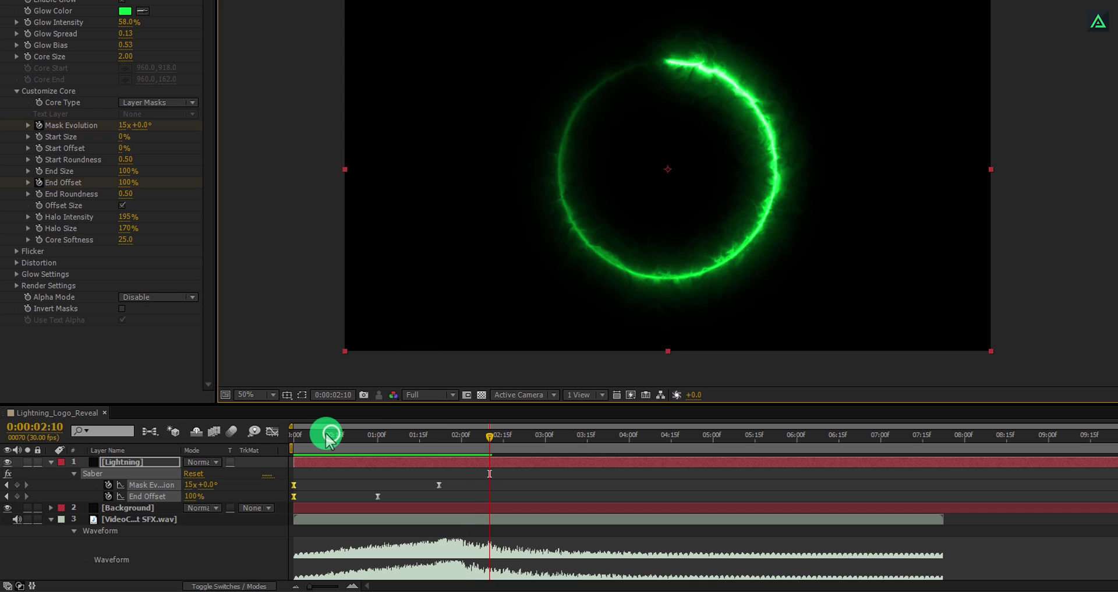
Set a Mask Path keyframe for Mask 1 at 0:00:00:00 and reveal all animated properties of the Lightning layer
{"action": "left_click_drag", "start_coordinate": [316, 435], "coordinate": [290, 435]}
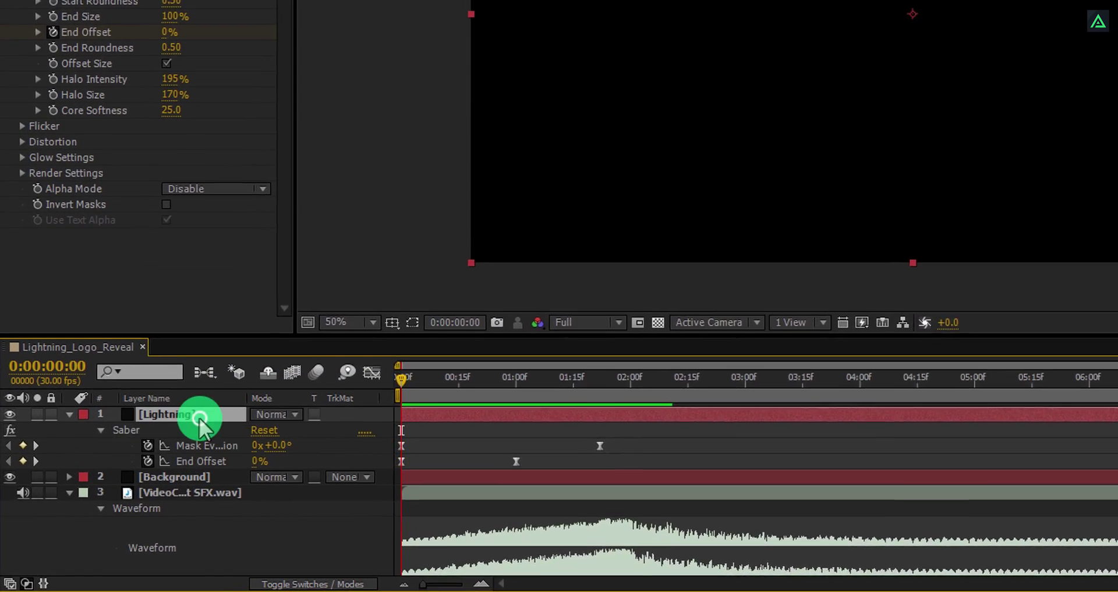
{"action": "left_click", "coordinate": [146, 463]}
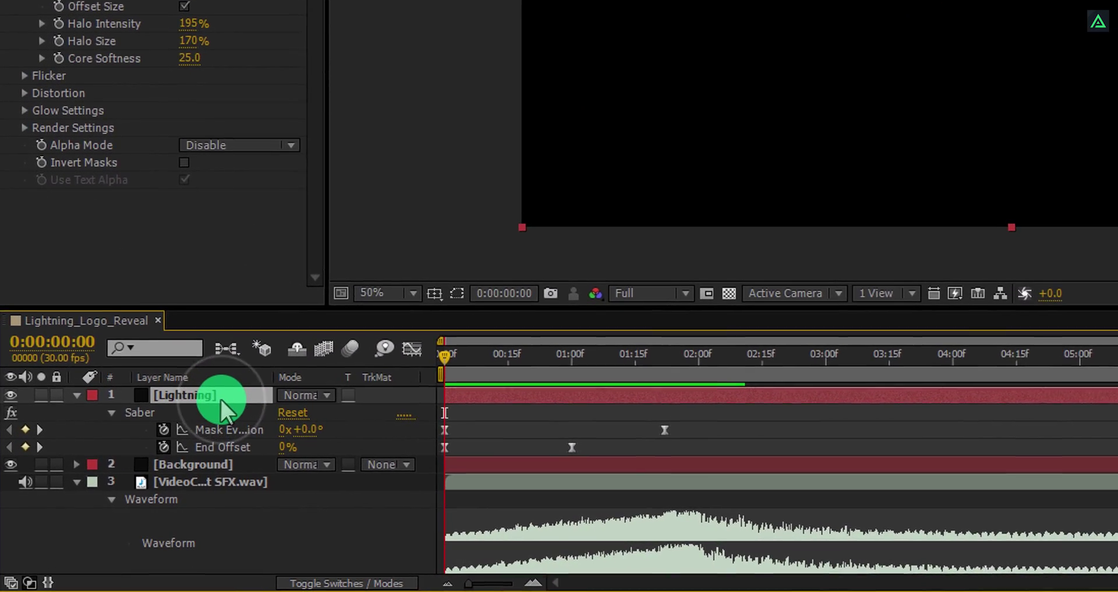
{"action": "key", "text": "m"}
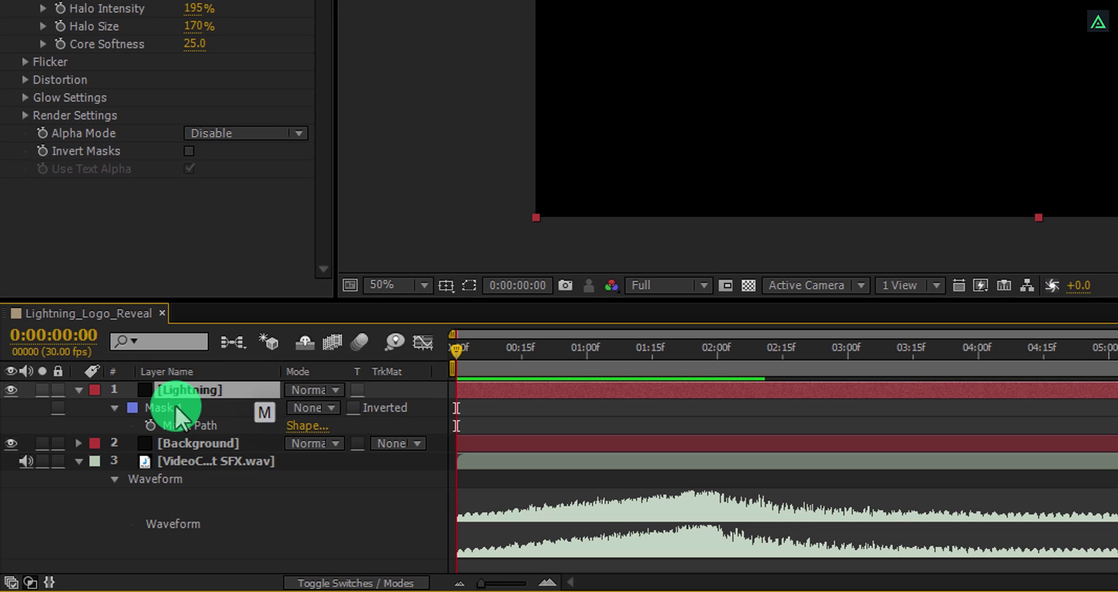
{"action": "left_click", "coordinate": [149, 425]}
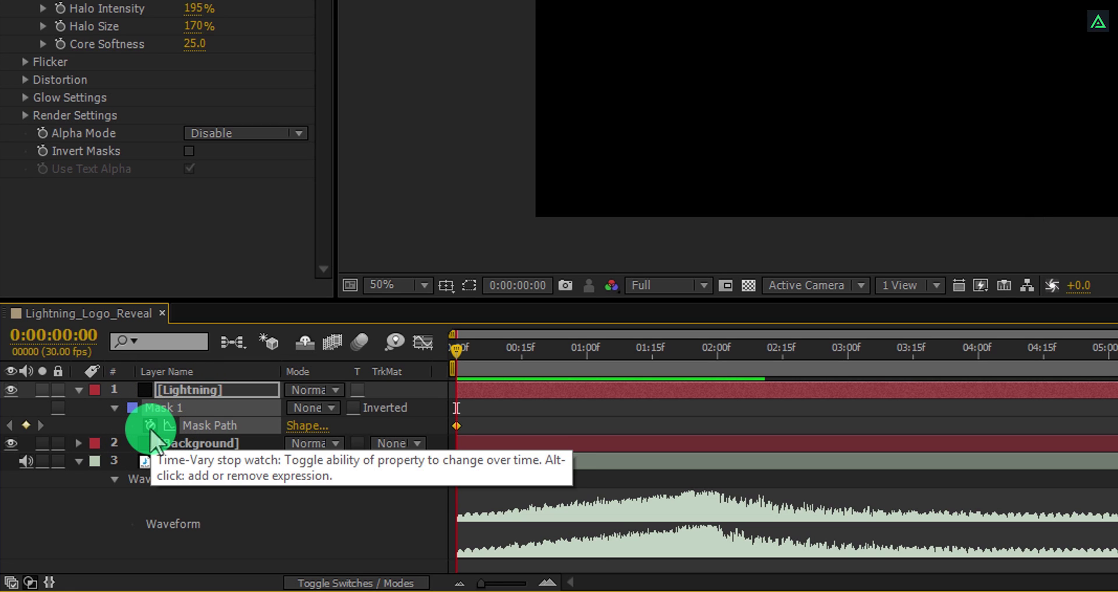
{"action": "key", "text": "u"}
{"action": "key", "text": "u"}
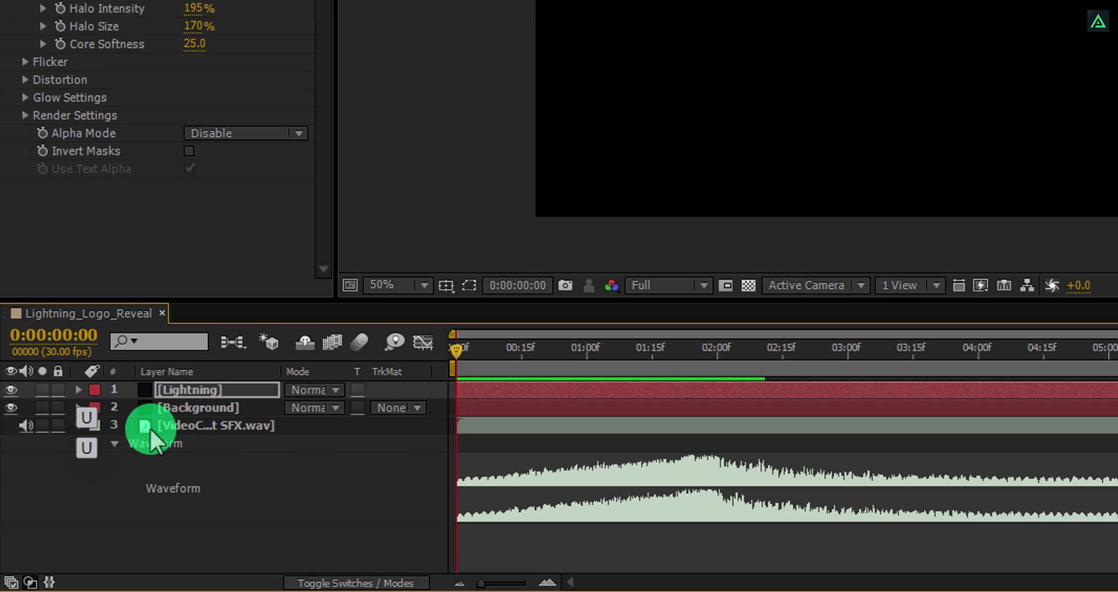
{"action": "key", "text": "u"}
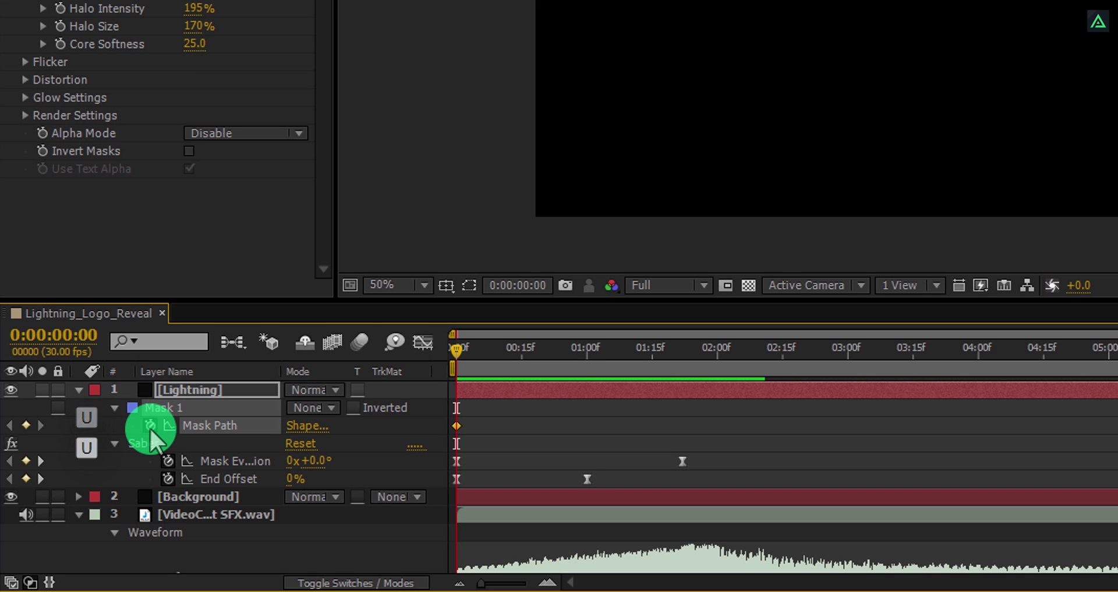
At 0:00:01:22, scale the circular mask down proportionally around its centre to a tiny ring, scrub through the shrinking motion and hide the mask outline
{"action": "left_click", "coordinate": [683, 348]}
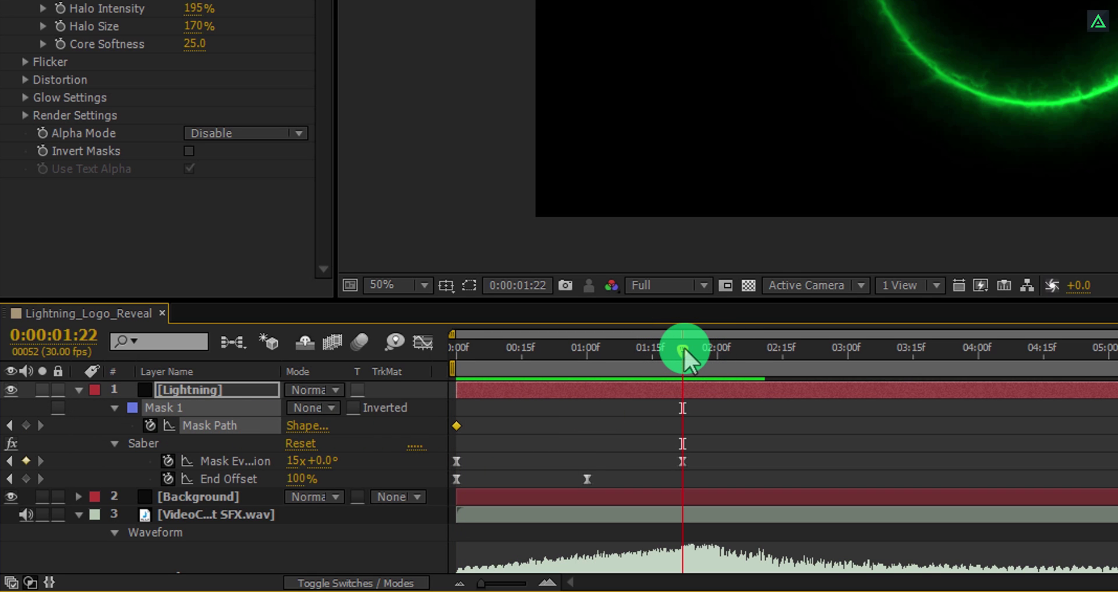
{"action": "left_click", "coordinate": [466, 289]}
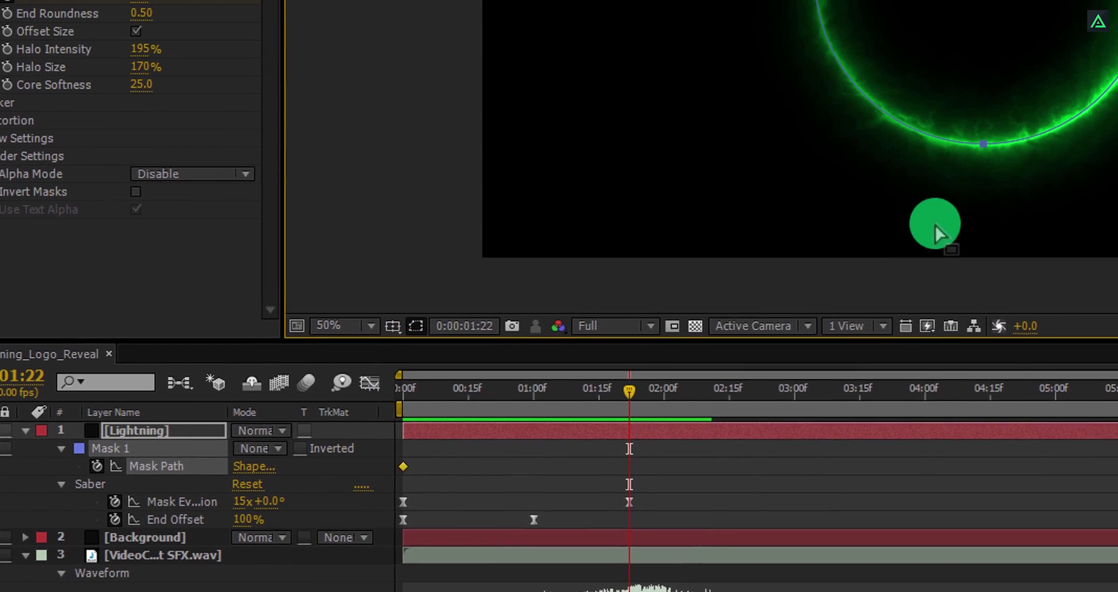
{"action": "double_click", "coordinate": [983, 143]}
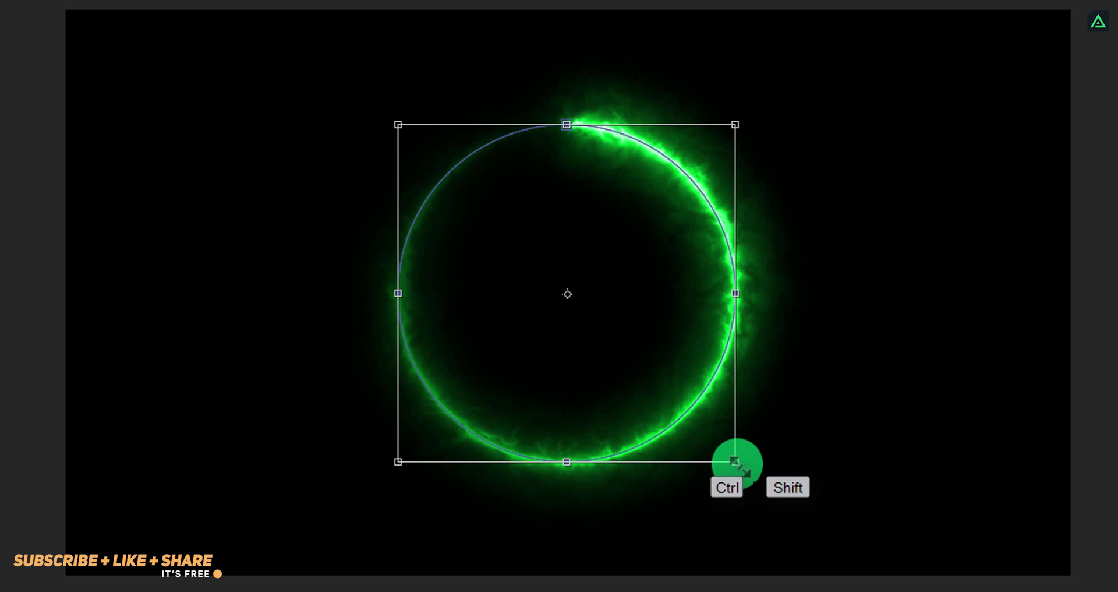
{"action": "left_click_drag", "start_coordinate": [735, 462], "coordinate": [589, 316]}
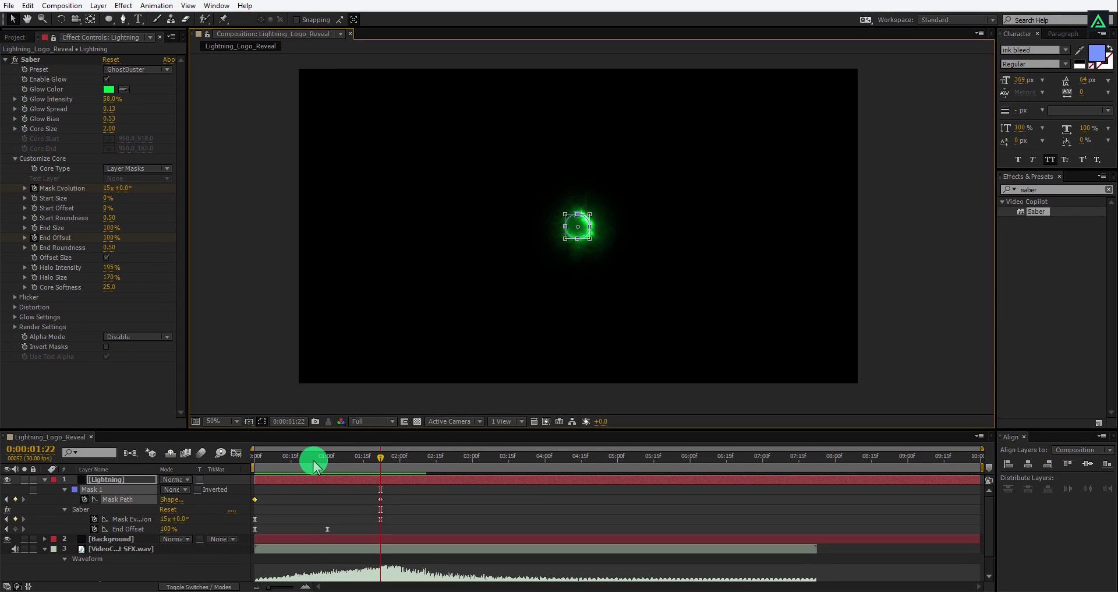
{"action": "left_click", "coordinate": [276, 499]}
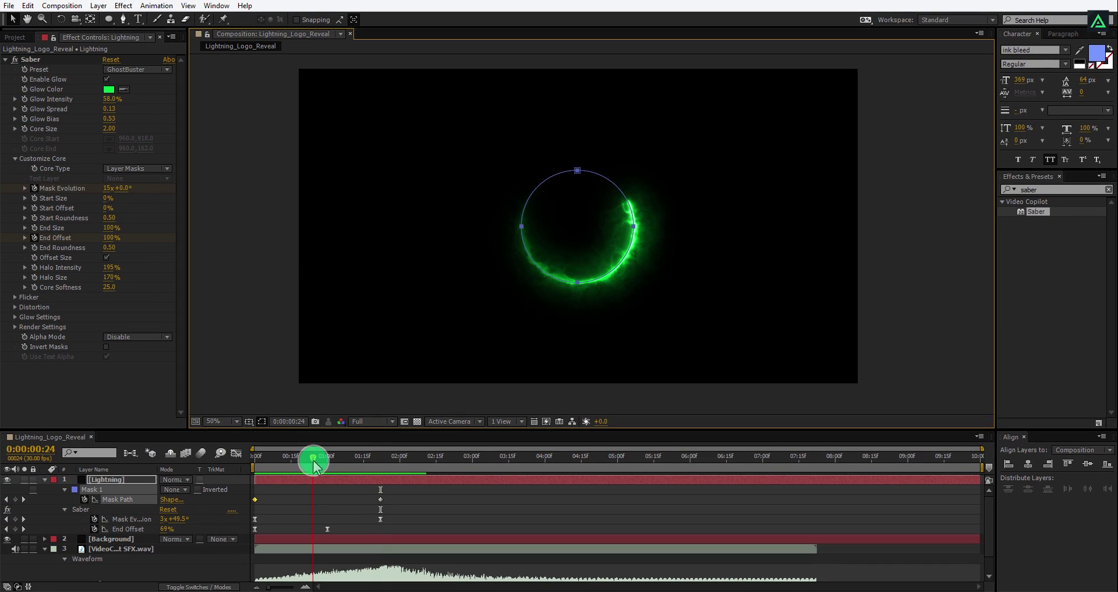
{"action": "left_click_drag", "start_coordinate": [330, 458], "coordinate": [370, 463]}
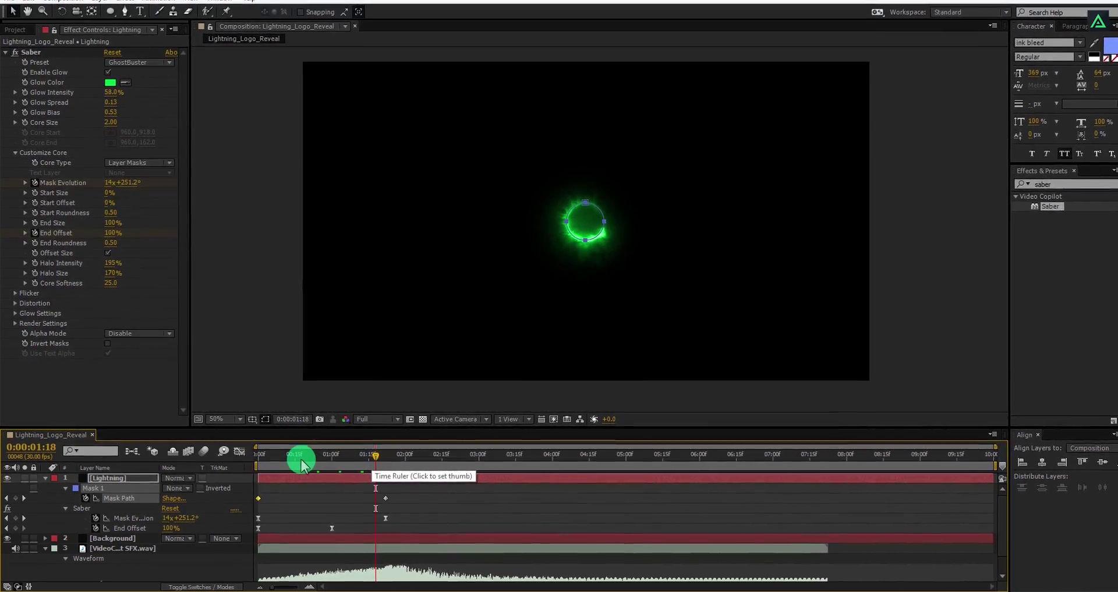
{"action": "left_click", "coordinate": [301, 459]}
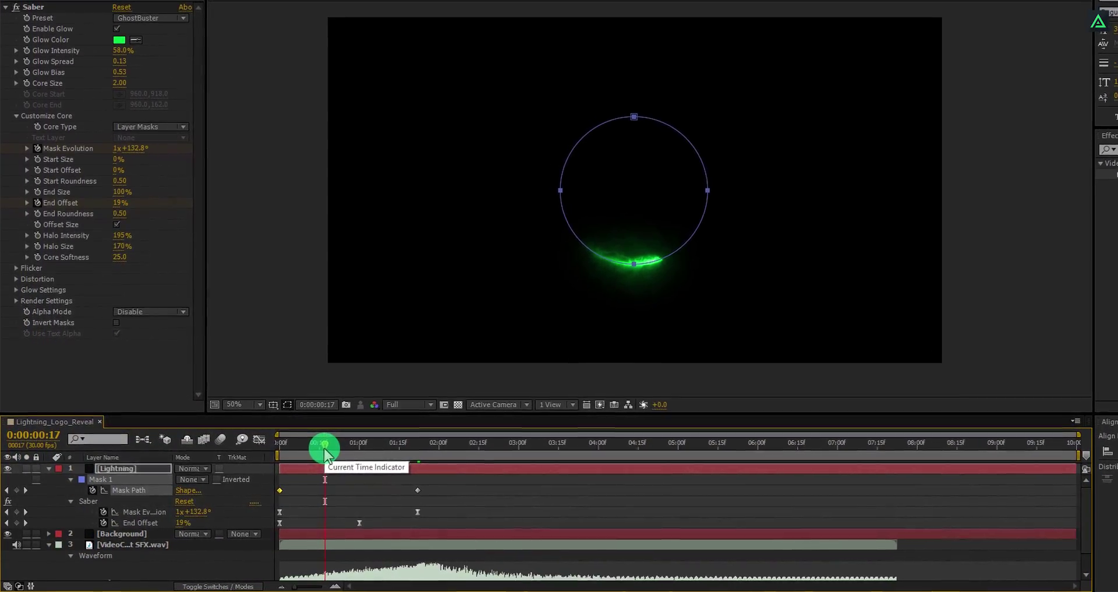
{"action": "left_click", "coordinate": [288, 404]}
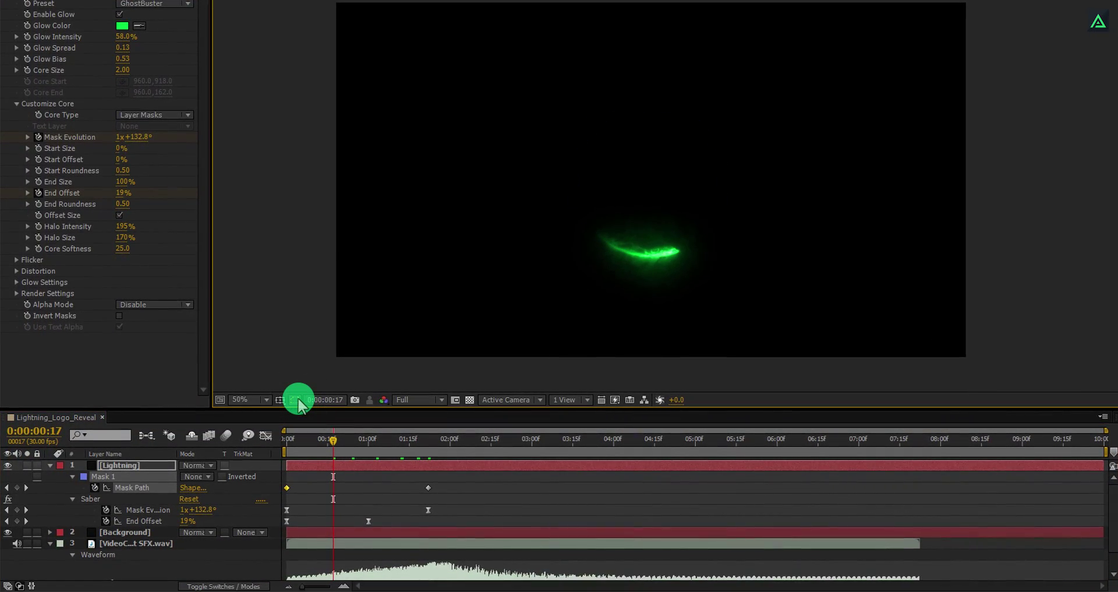
Apply Easy Ease to both Mask Path keyframes of the Lightning layer
{"action": "left_click", "coordinate": [142, 487]}
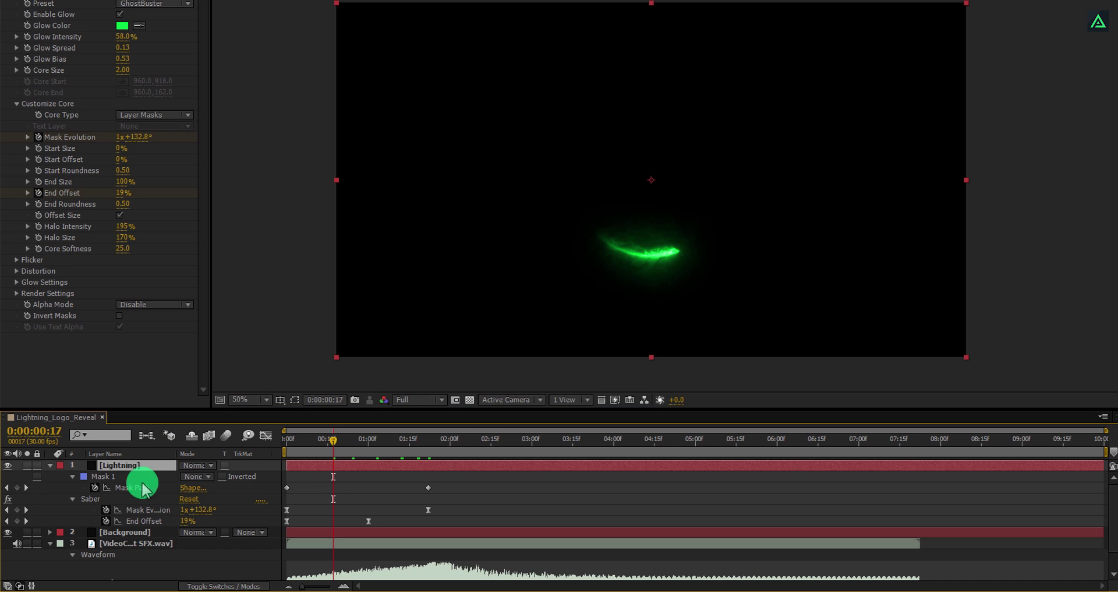
{"action": "left_click_drag", "start_coordinate": [442, 481], "coordinate": [285, 500]}
{"action": "right_click", "coordinate": [285, 489]}
{"action": "mouse_move", "coordinate": [317, 477]}
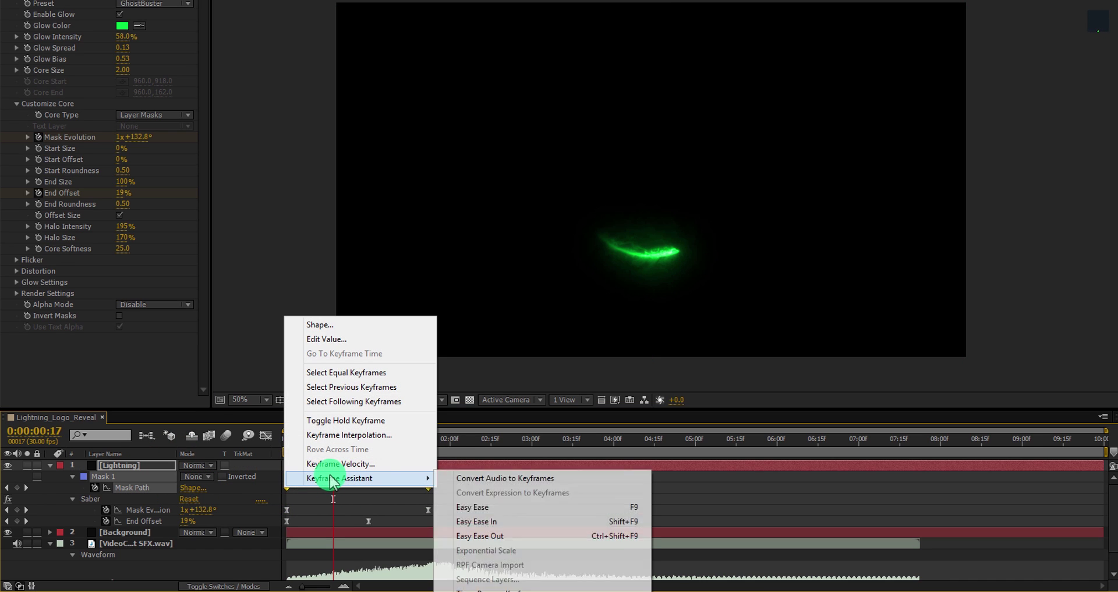
{"action": "left_click", "coordinate": [481, 507]}
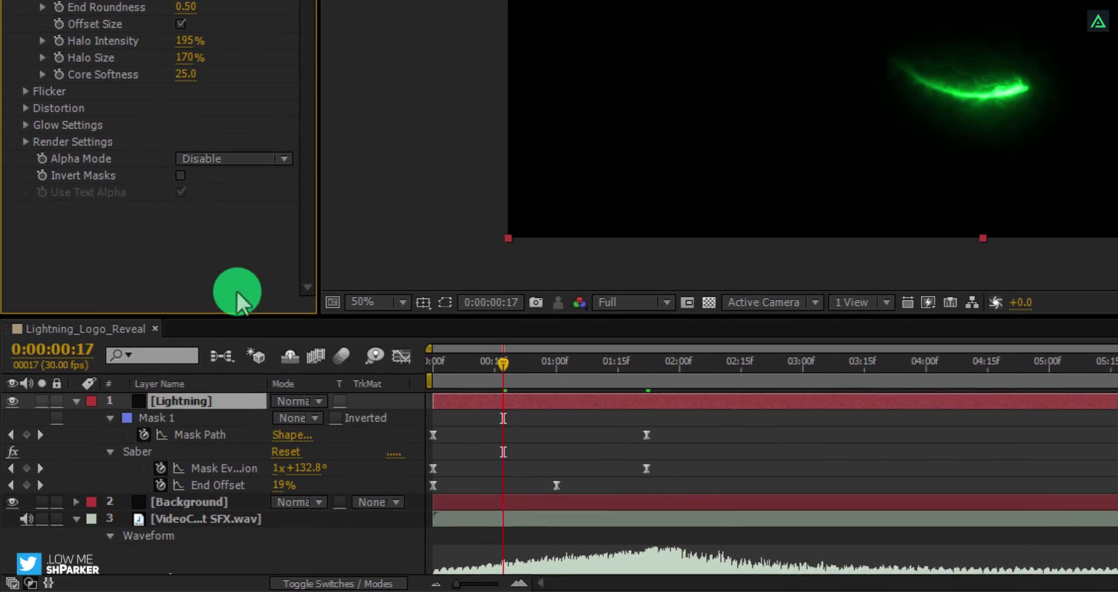
Change Composite Settings to Transparent in Saber's Render Settings
{"action": "left_click", "coordinate": [28, 105]}
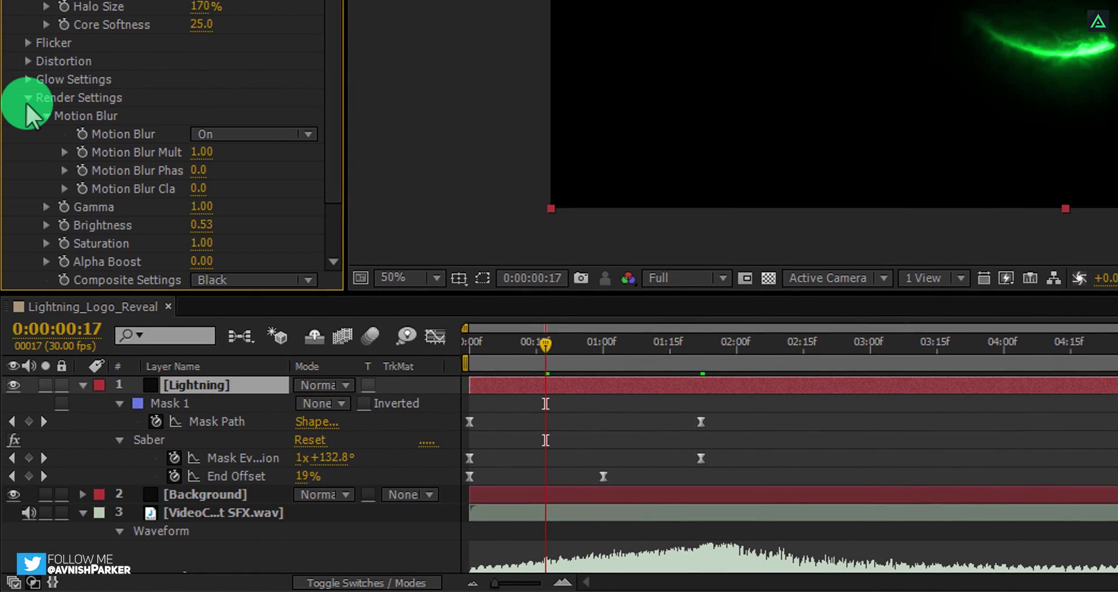
{"action": "scroll", "coordinate": [90, 224], "scroll_direction": "down", "scroll_amount": 2}
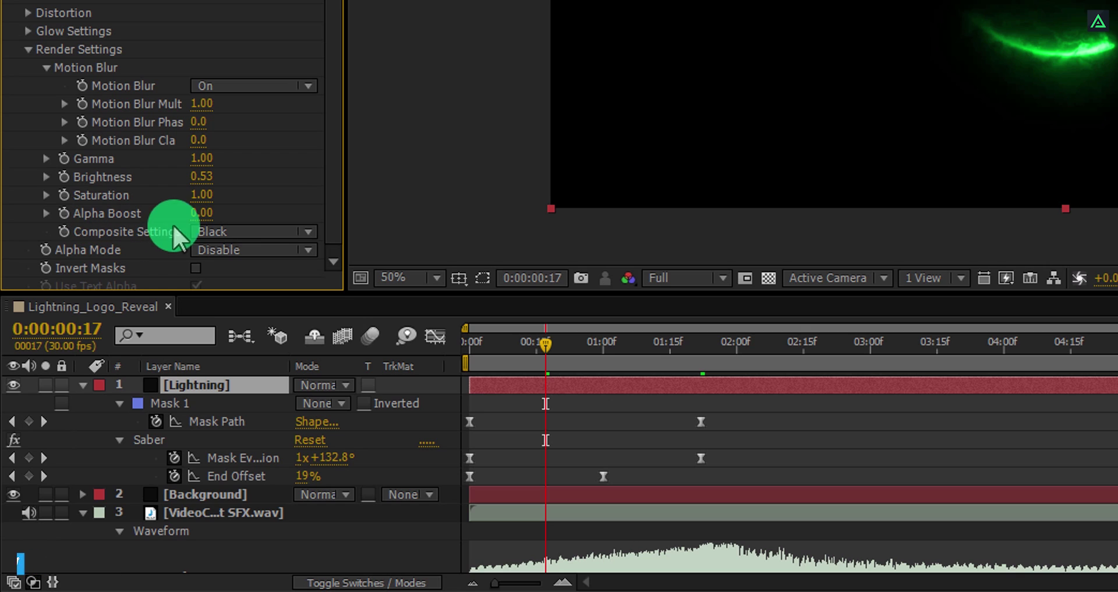
{"action": "left_click", "coordinate": [226, 231]}
{"action": "left_click", "coordinate": [259, 255]}
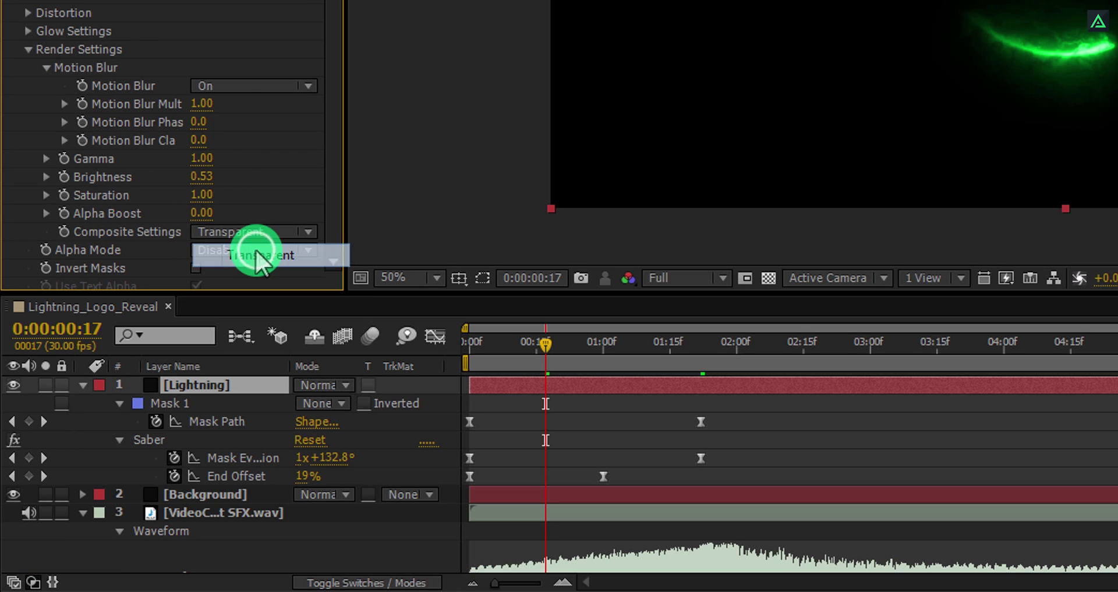
Duplicate the Lightning layer and apply Saber's Tesseract preset to the copy
{"action": "left_click", "coordinate": [216, 382]}
{"action": "key", "text": "ctrl+d"}
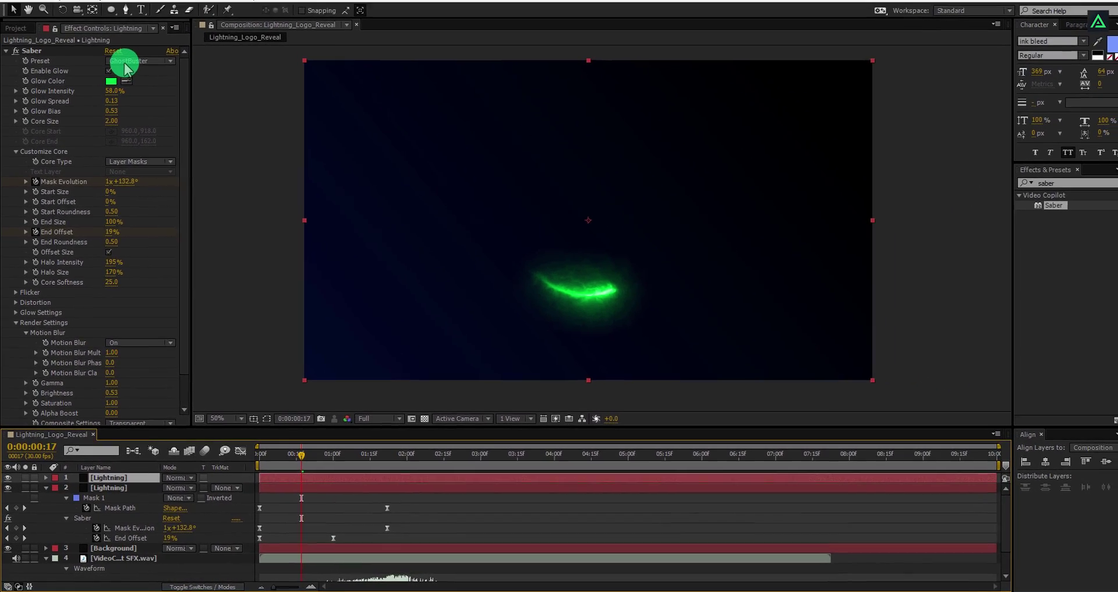
{"action": "left_click", "coordinate": [121, 69]}
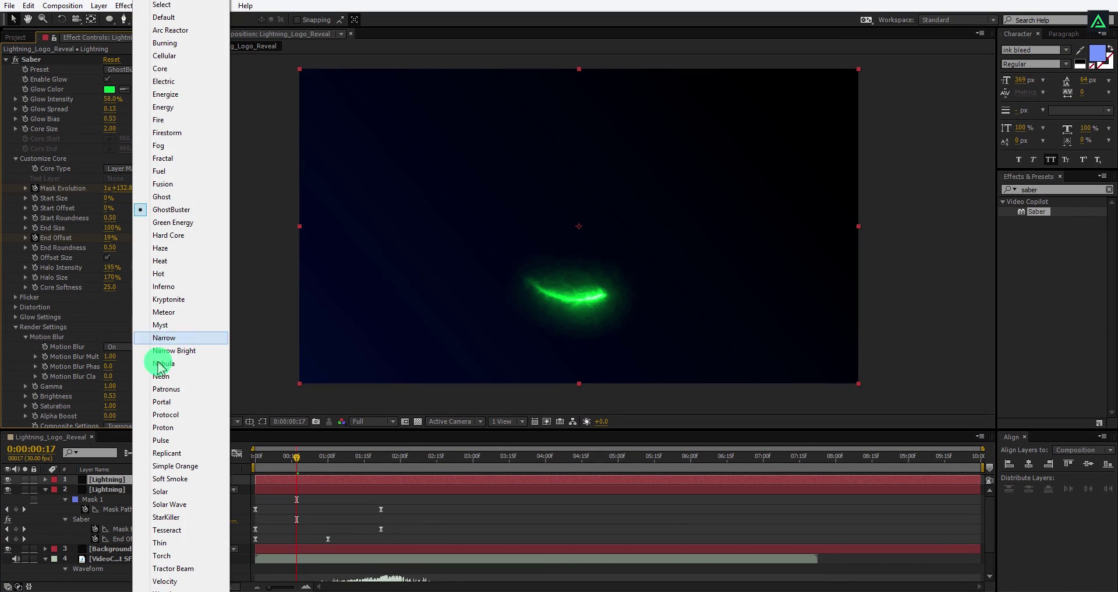
{"action": "left_click", "coordinate": [167, 529]}
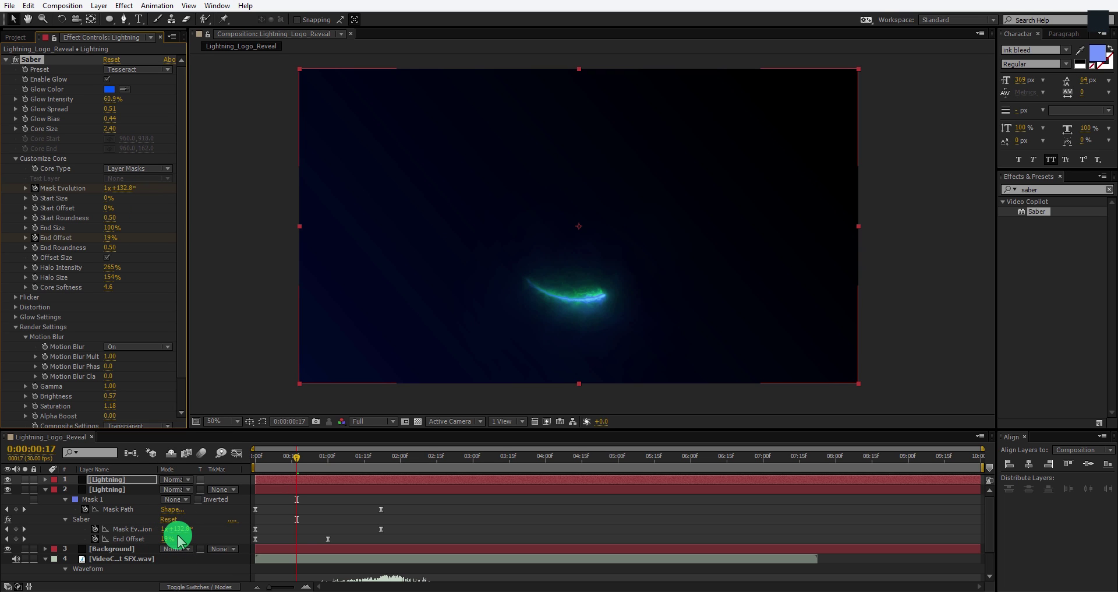
Set the Tesseract copy's Mask Evolution to 0x+126.0° at 0:00:00:00 and check the offset at 0:00:00:13
{"action": "left_click", "coordinate": [138, 479]}
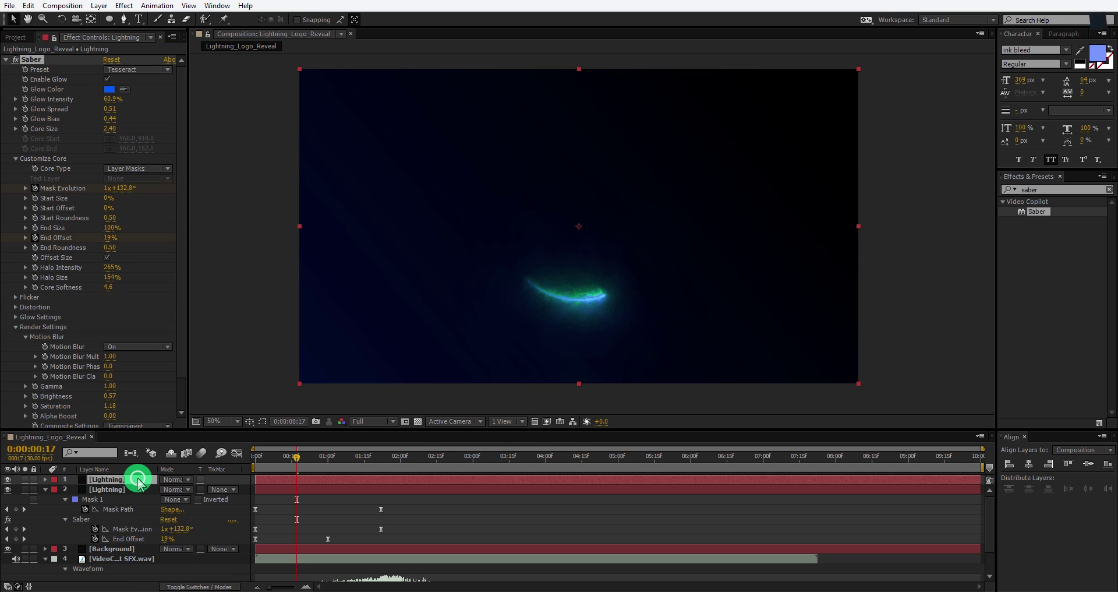
{"action": "left_click", "coordinate": [253, 454]}
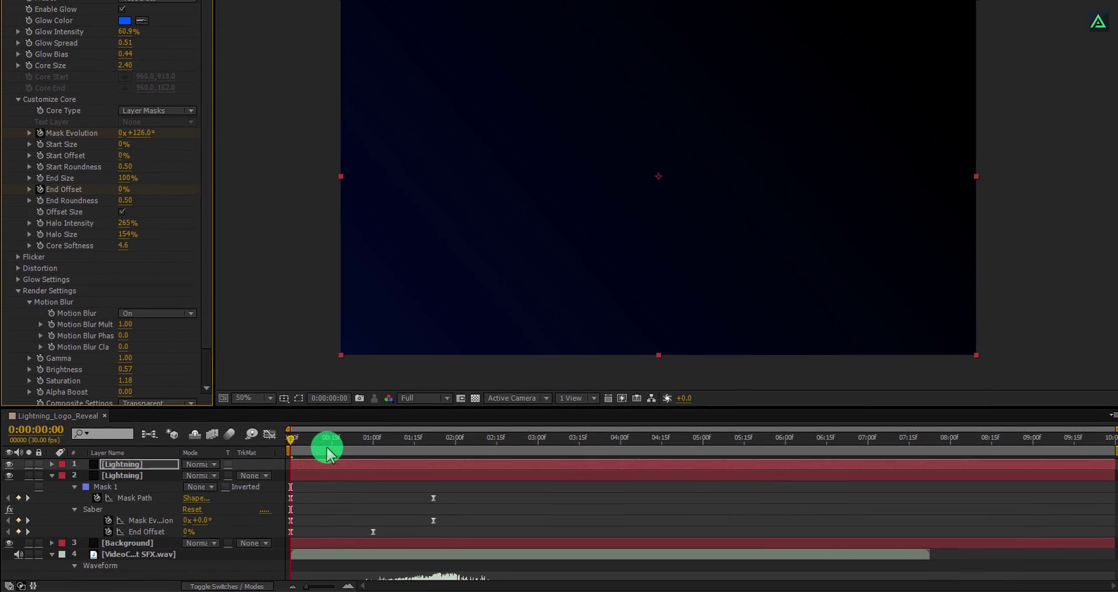
{"action": "left_click", "coordinate": [326, 452]}
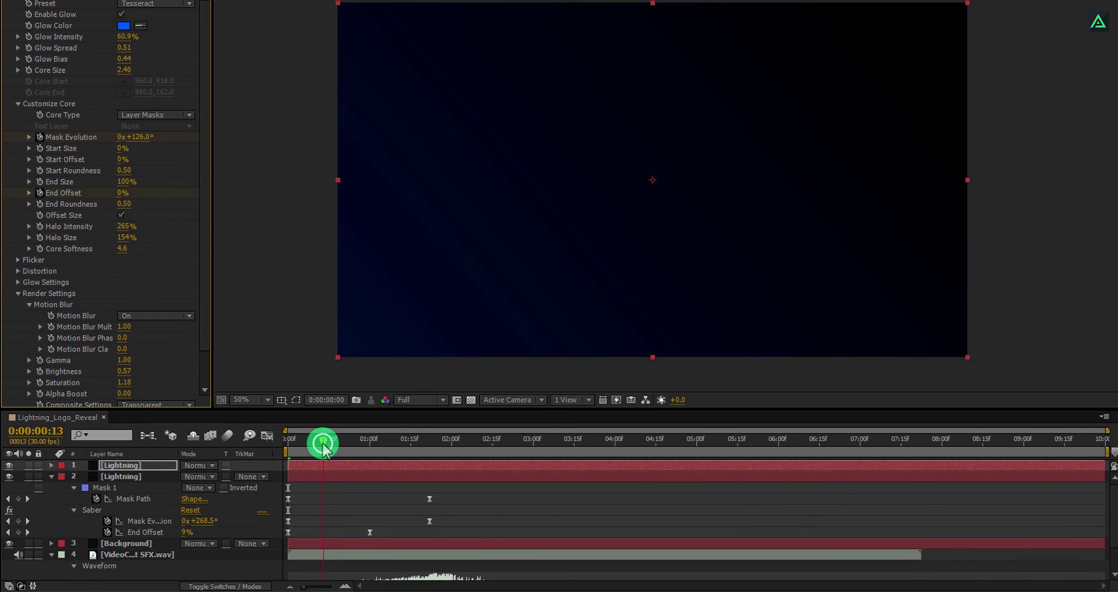
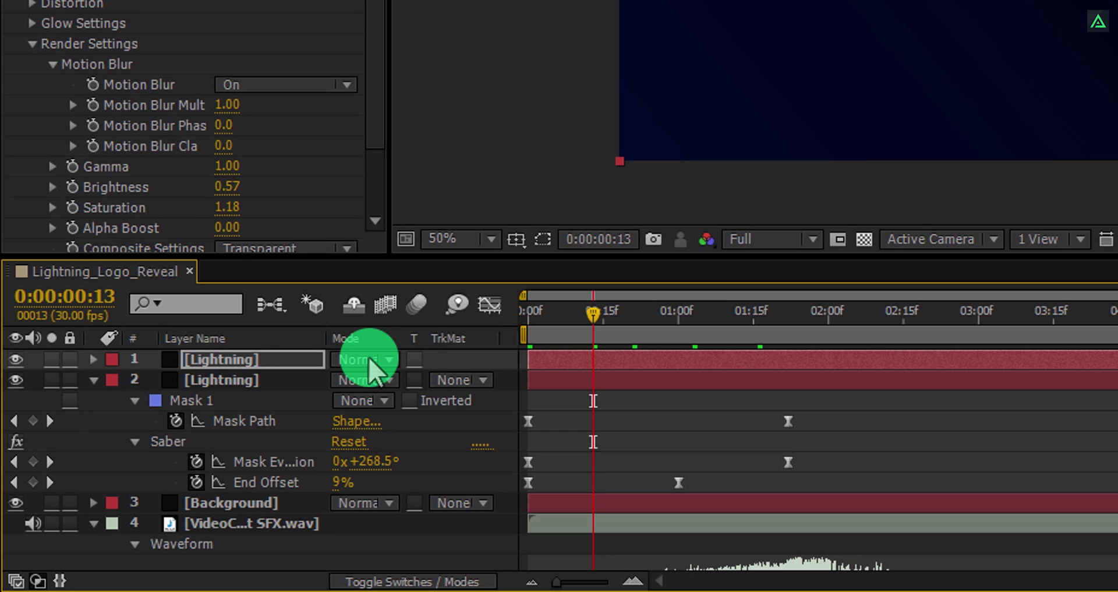
Set the blending mode of both Lightning layers to Lighten
{"action": "right_click", "coordinate": [379, 338]}
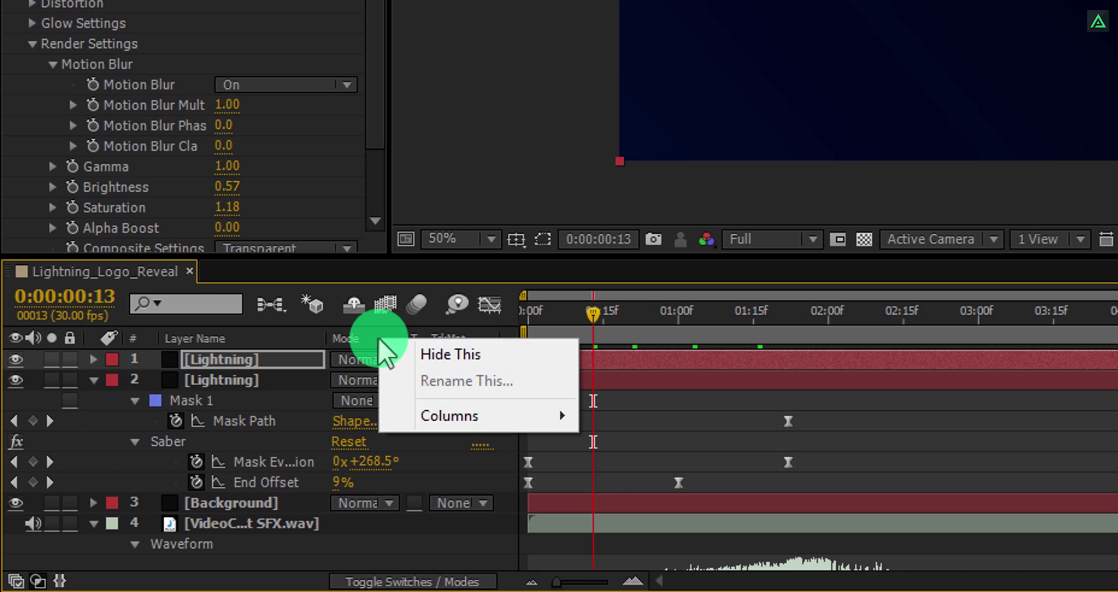
{"action": "left_click", "coordinate": [425, 414]}
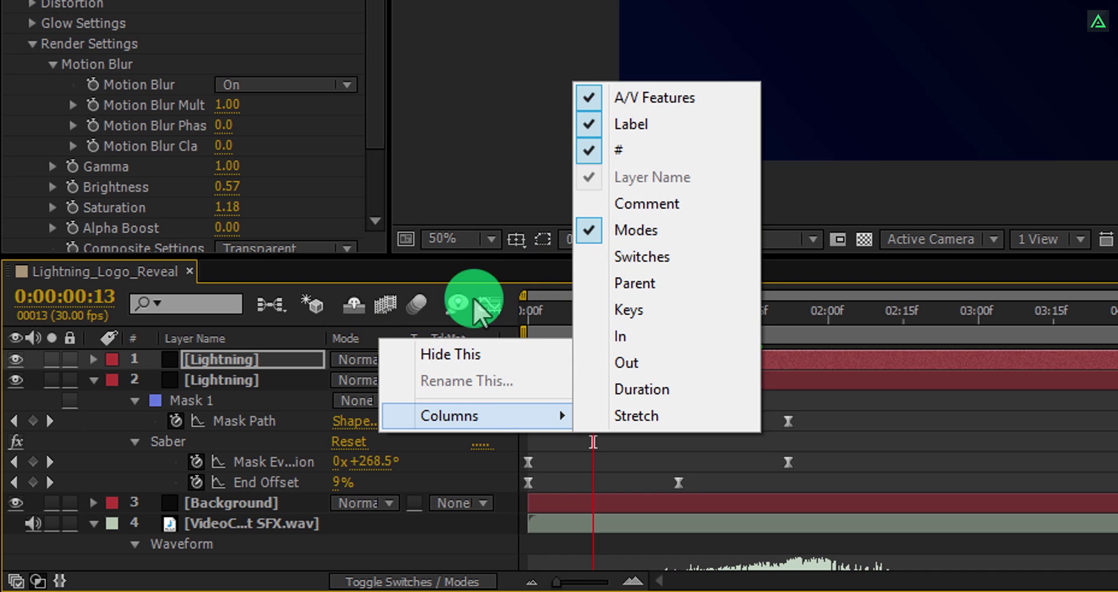
{"action": "left_click", "coordinate": [352, 359]}
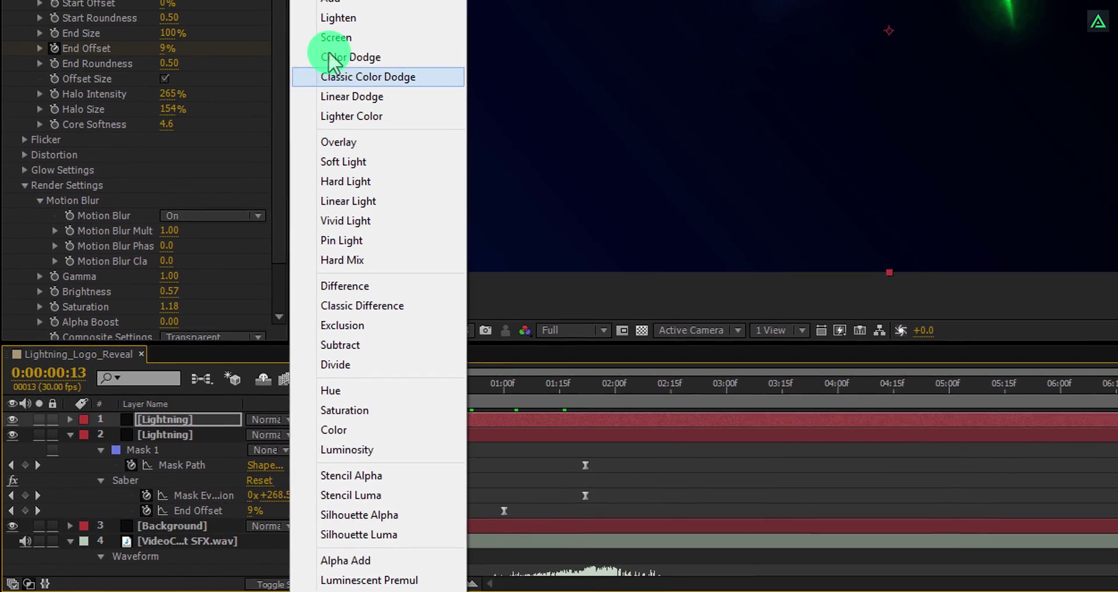
{"action": "left_click", "coordinate": [335, 18]}
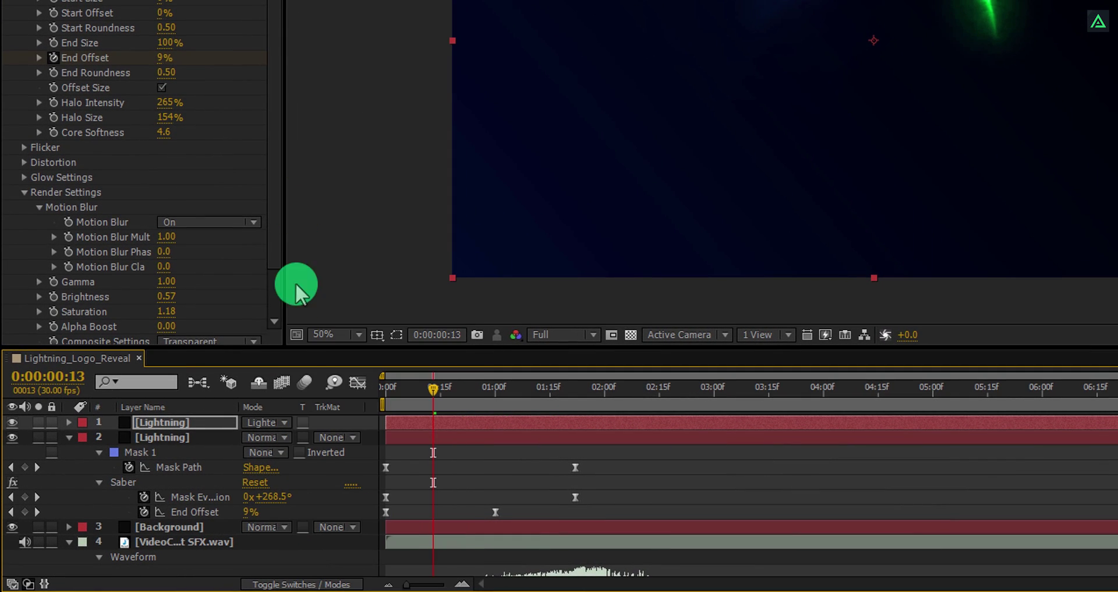
{"action": "left_click", "coordinate": [277, 436]}
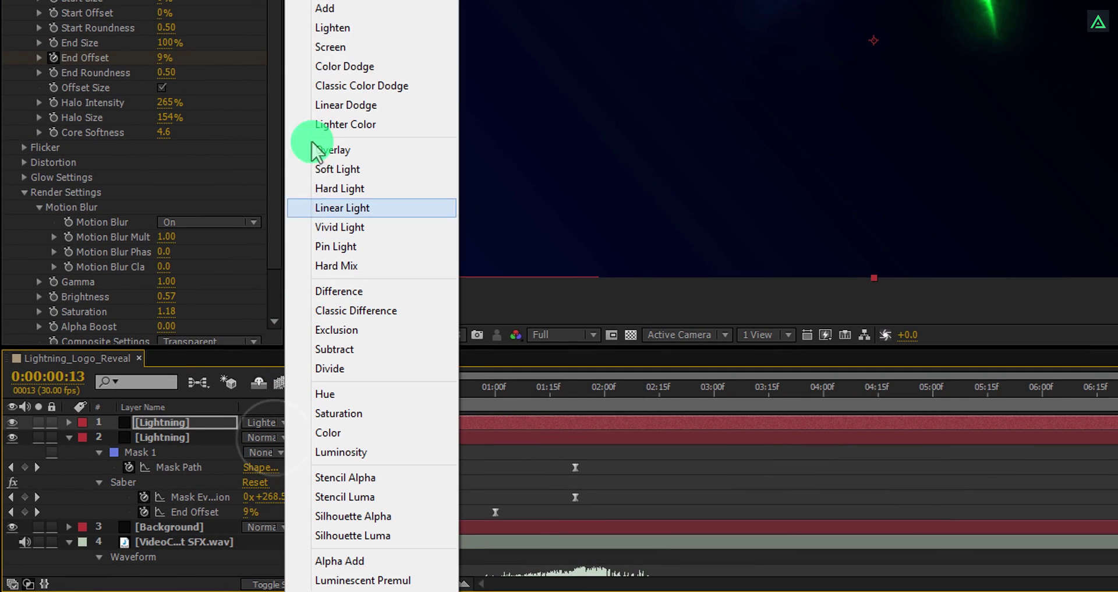
{"action": "left_click", "coordinate": [315, 28]}
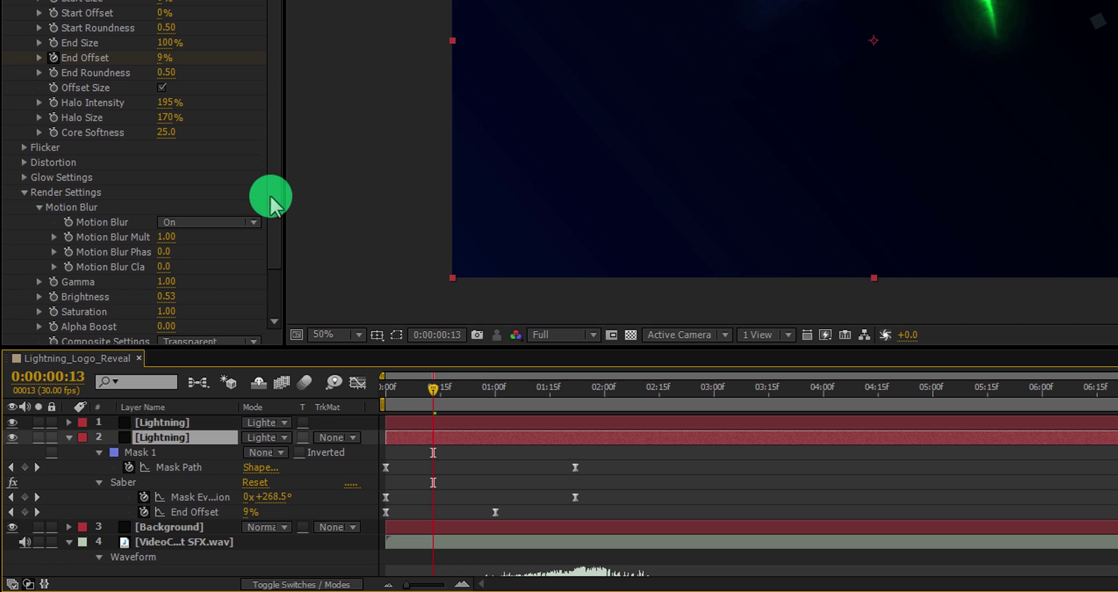
Duplicate the Tesseract Lightning layer and apply Saber's Electric preset to the new copy
{"action": "left_click", "coordinate": [170, 422]}
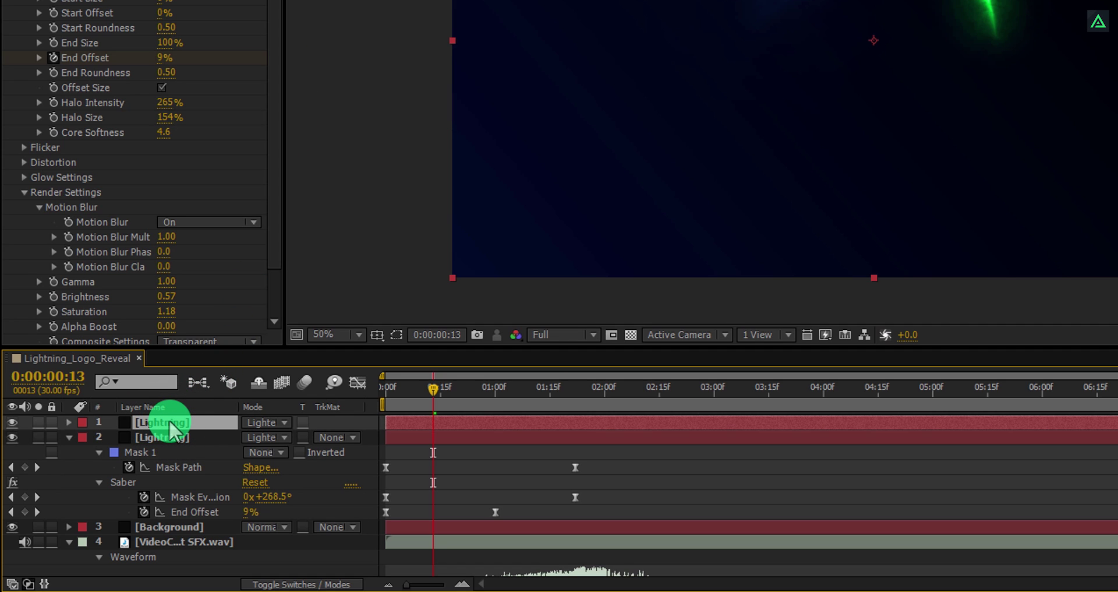
{"action": "key", "text": "ctrl+d"}
{"action": "scroll", "coordinate": [207, 193], "scroll_direction": "up", "scroll_amount": 5}
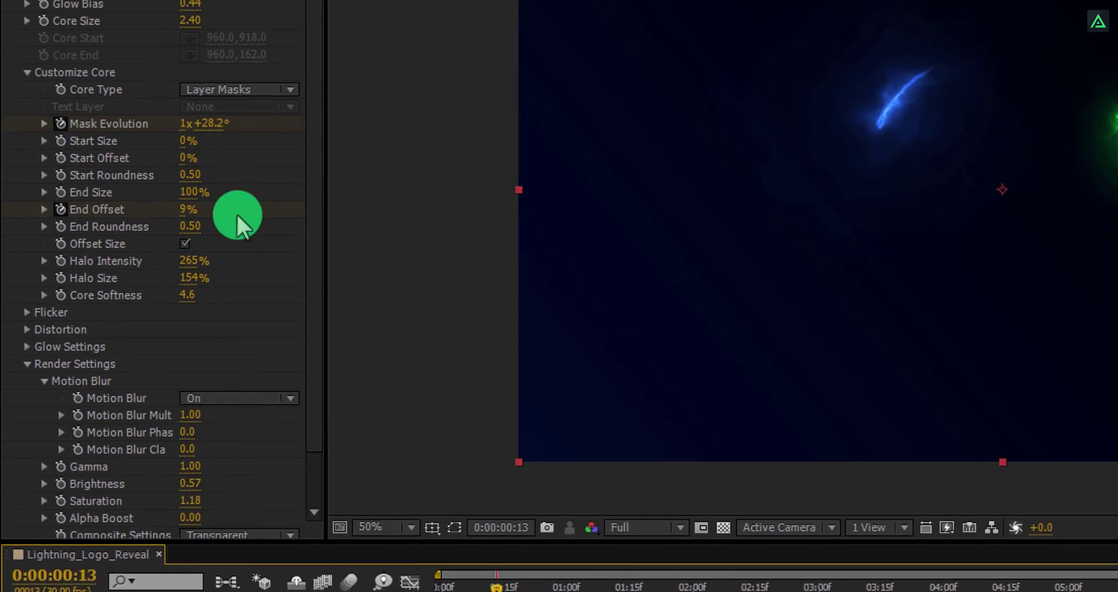
{"action": "left_click", "coordinate": [255, 3]}
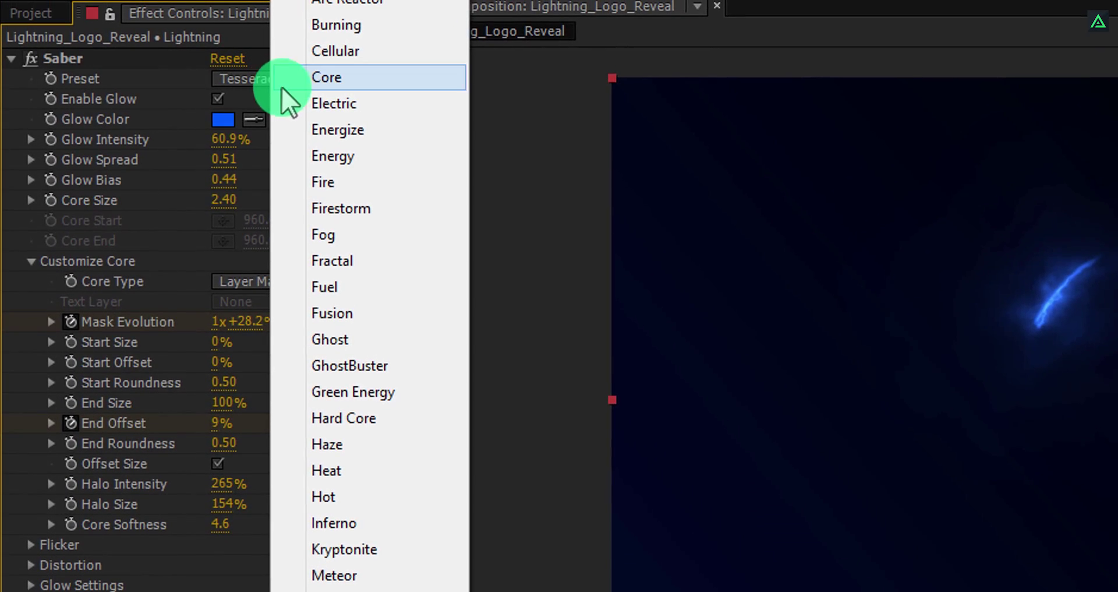
{"action": "left_click", "coordinate": [298, 100]}
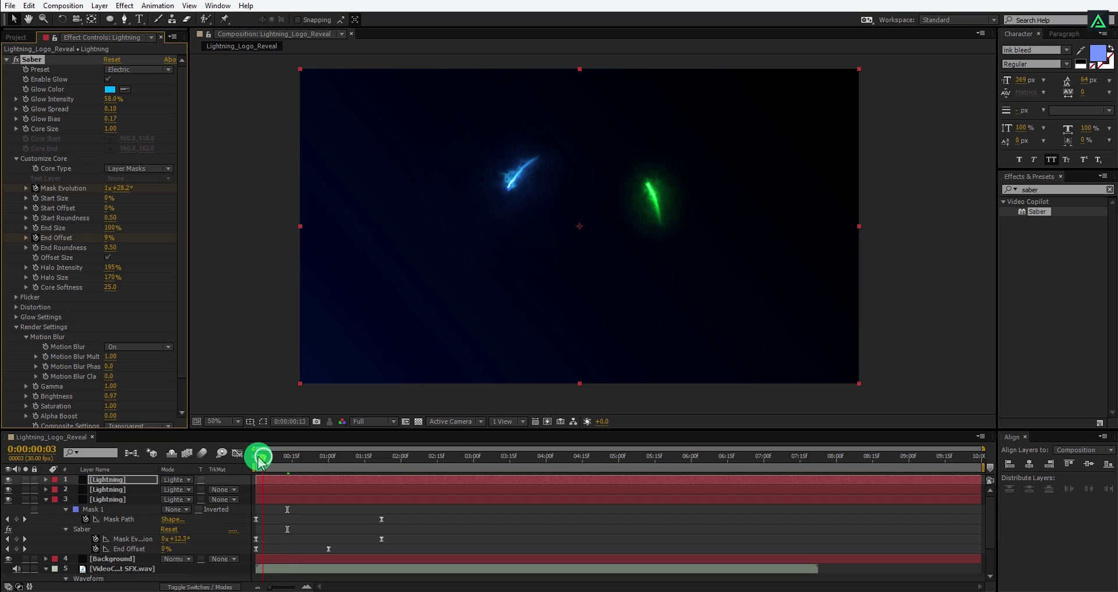
At 0:00:00:00, increase the Electric copy's Mask Evolution to offset its bolt from the other two around the ring
{"action": "left_click_drag", "start_coordinate": [259, 459], "coordinate": [249, 459]}
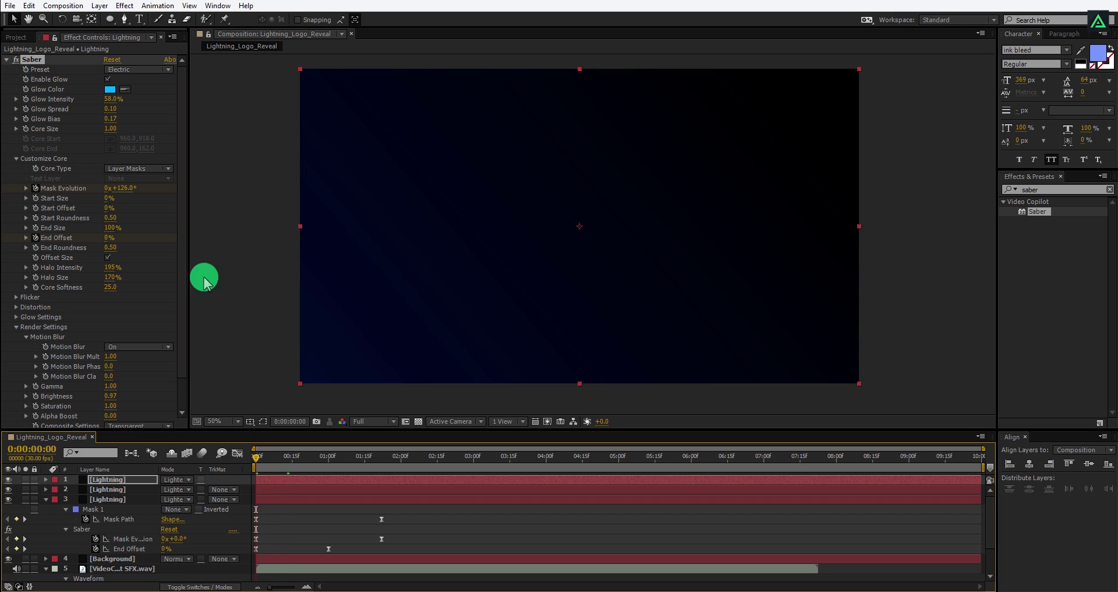
{"action": "left_click_drag", "start_coordinate": [124, 188], "coordinate": [187, 158]}
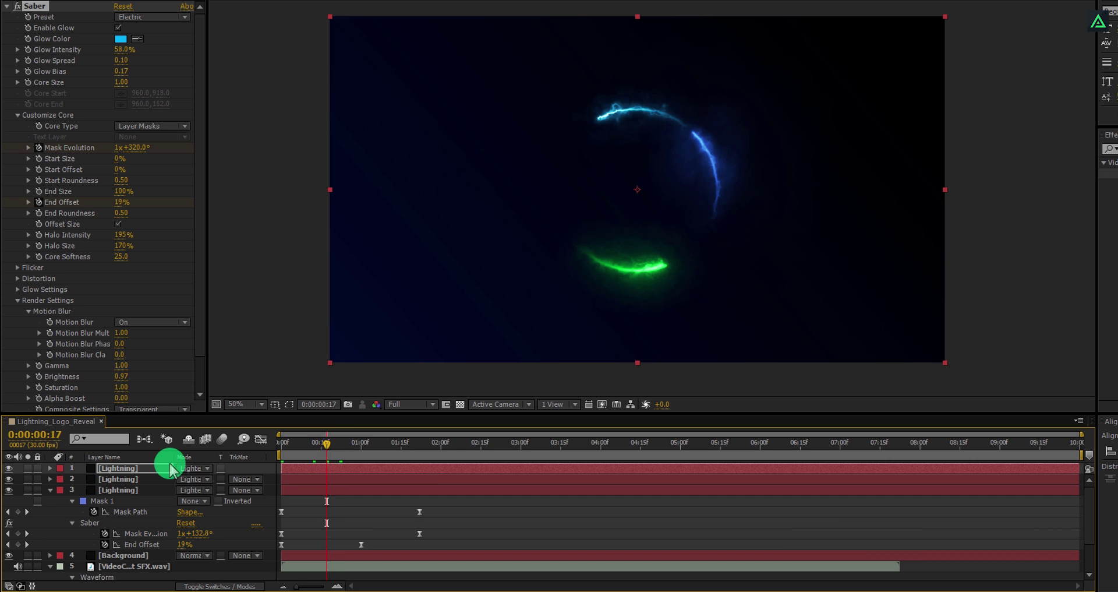
Change the Electric layer's Glow Color to orange FF9C01, with Glow Intensity at 92% and Core Size at 1.50
{"action": "left_click", "coordinate": [122, 49]}
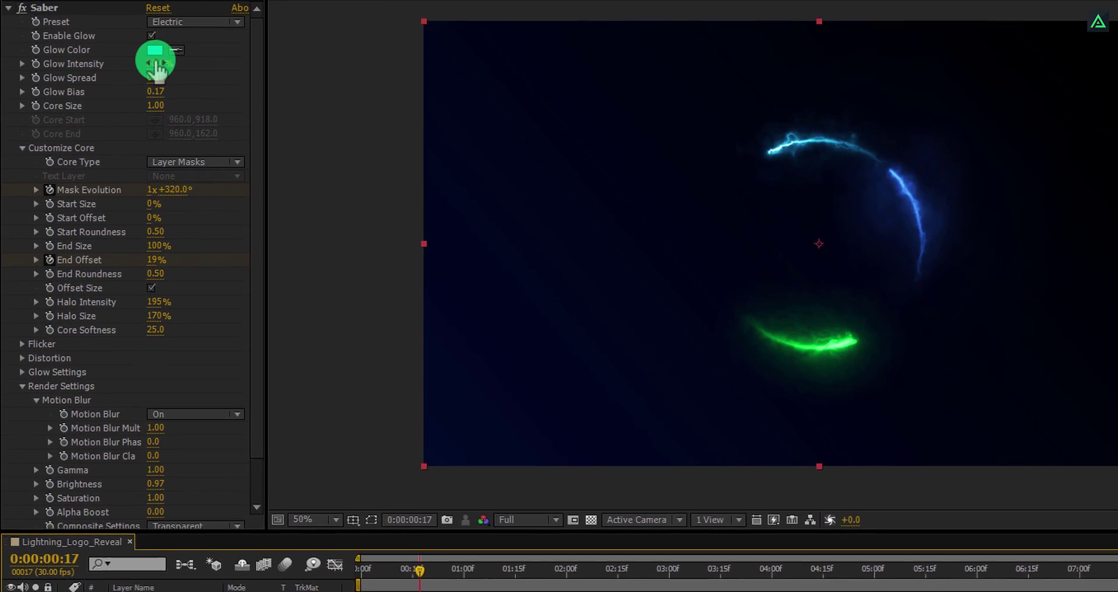
{"action": "left_click", "coordinate": [155, 50]}
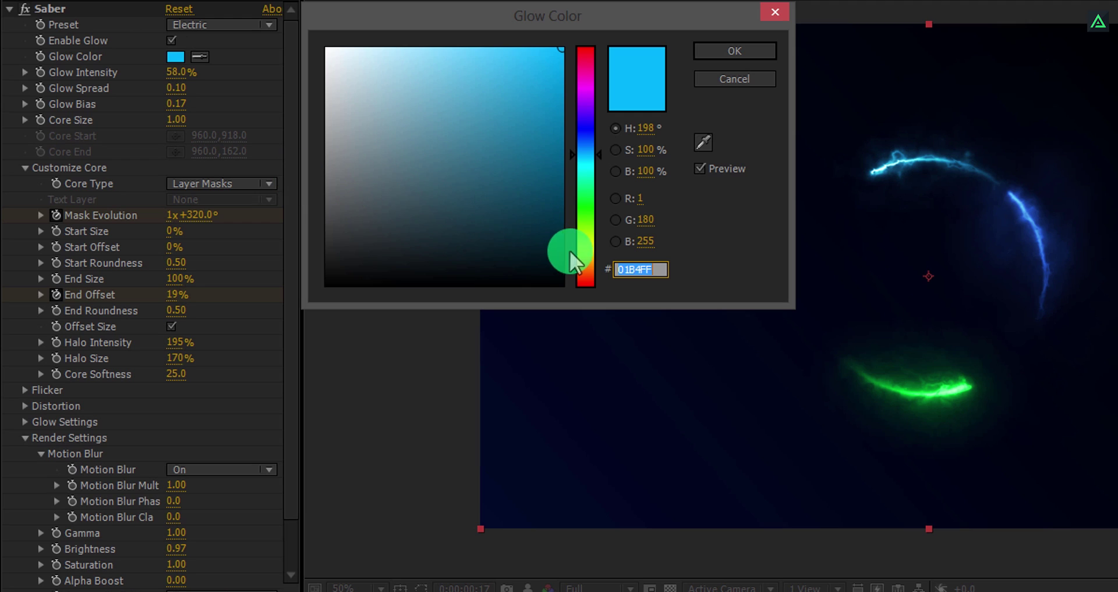
{"action": "mouse_move", "coordinate": [569, 249]}
{"action": "left_mouse_down"}
{"action": "mouse_move", "coordinate": [579, 238]}
{"action": "mouse_move", "coordinate": [578, 261]}
{"action": "left_mouse_up"}
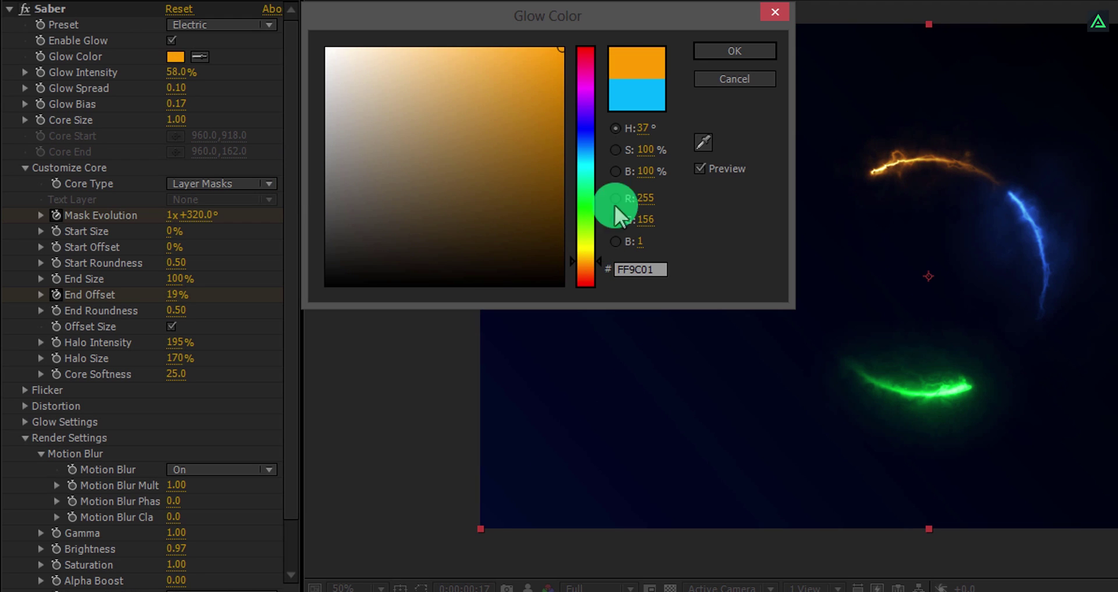
{"action": "left_click", "coordinate": [700, 51]}
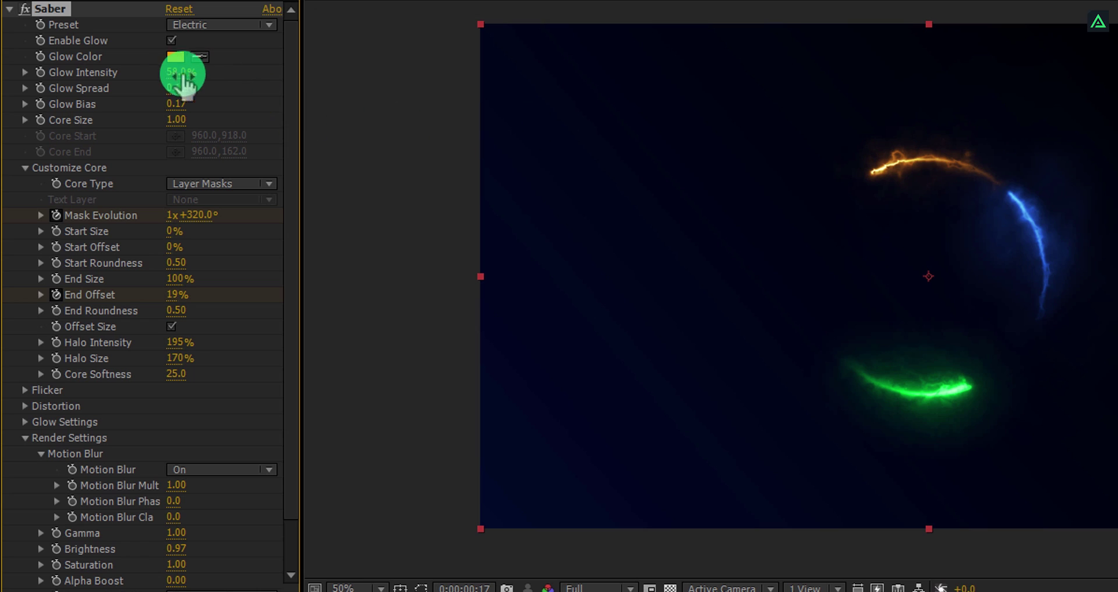
{"action": "left_click_drag", "start_coordinate": [171, 68], "coordinate": [194, 69]}
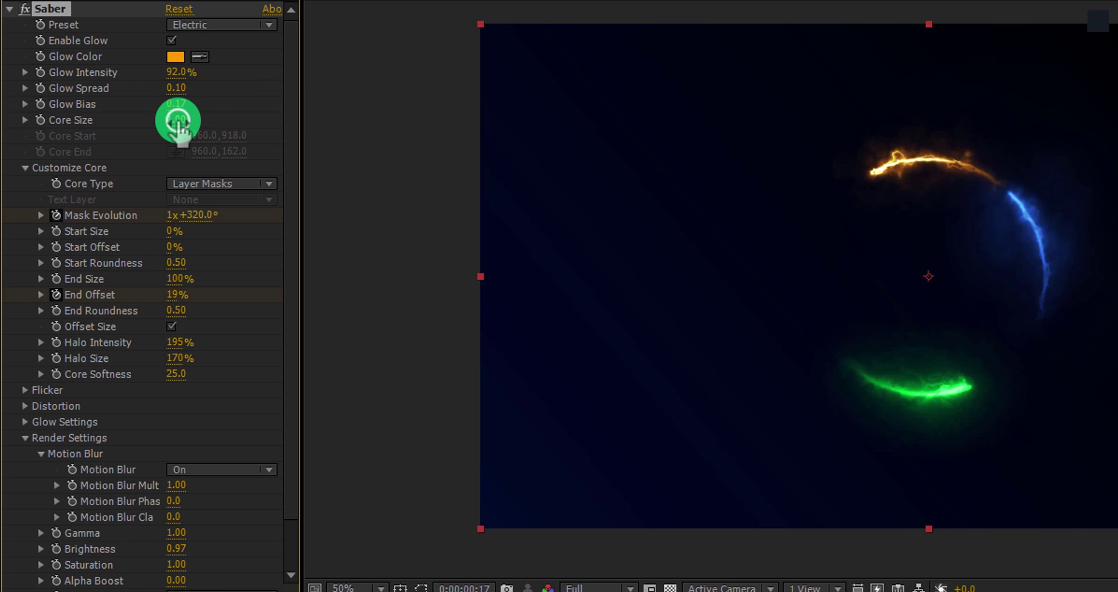
Preview the three-colour lightning animation and scrub through it to 0:00:00:23
{"action": "key", "text": "KP_0"}
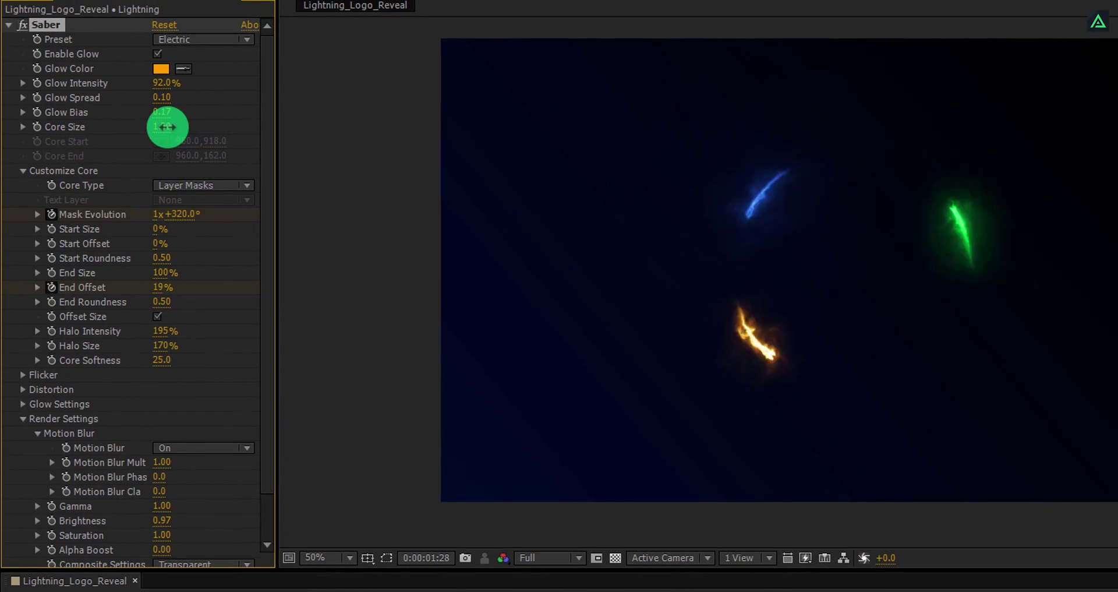
{"action": "key", "text": "space"}
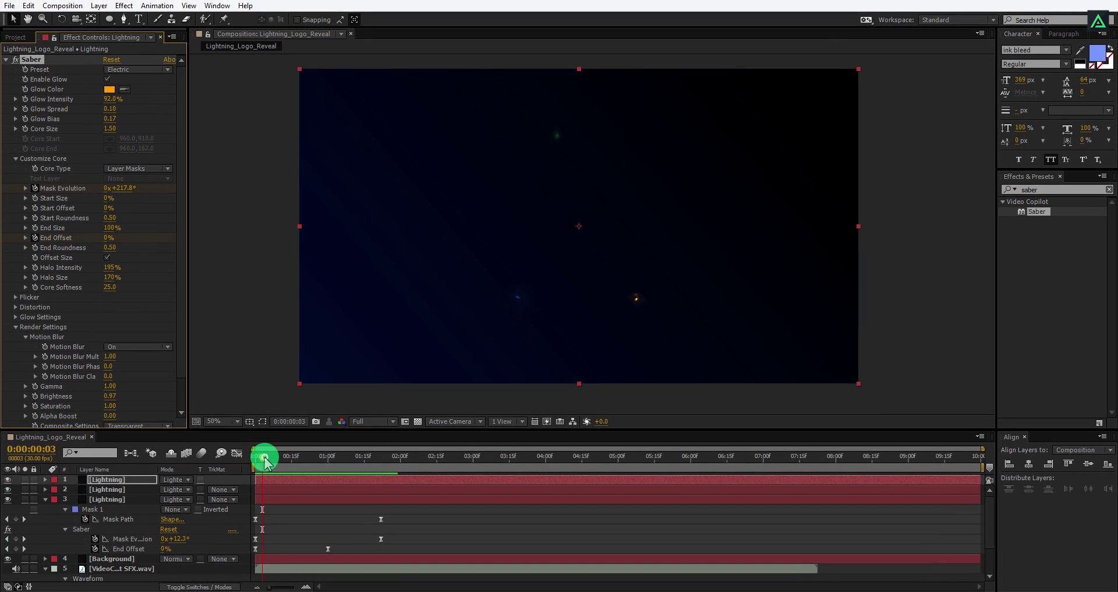
{"action": "left_click_drag", "start_coordinate": [353, 566], "coordinate": [449, 577]}
{"action": "left_click_drag", "start_coordinate": [336, 461], "coordinate": [314, 466]}
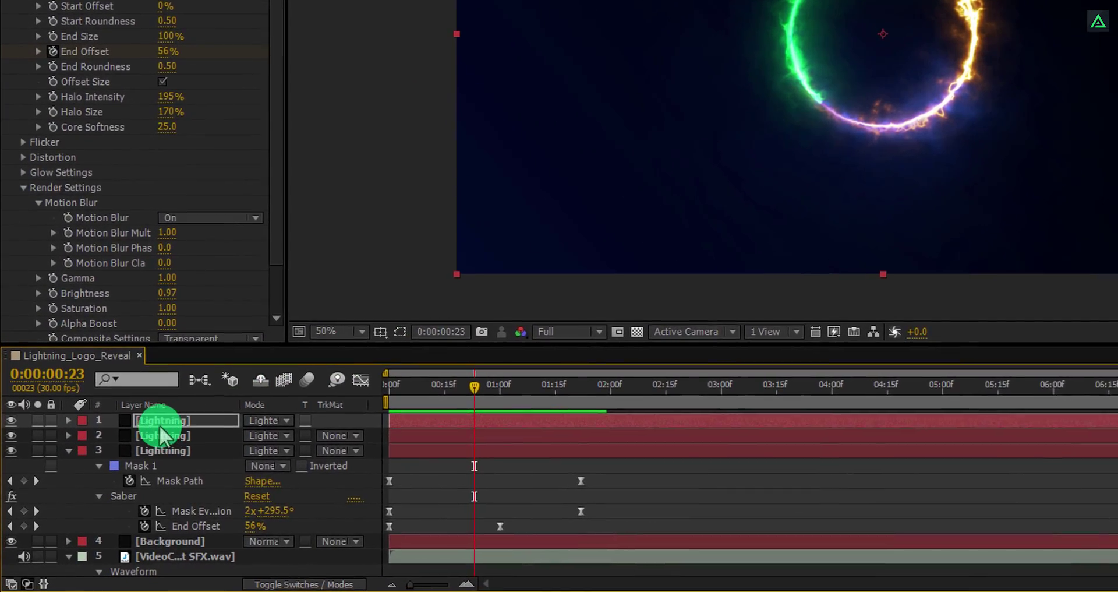
Pre-compose the three Lightning layers into a composition named Lightning, moving all attributes into it
{"action": "left_click", "coordinate": [158, 421]}
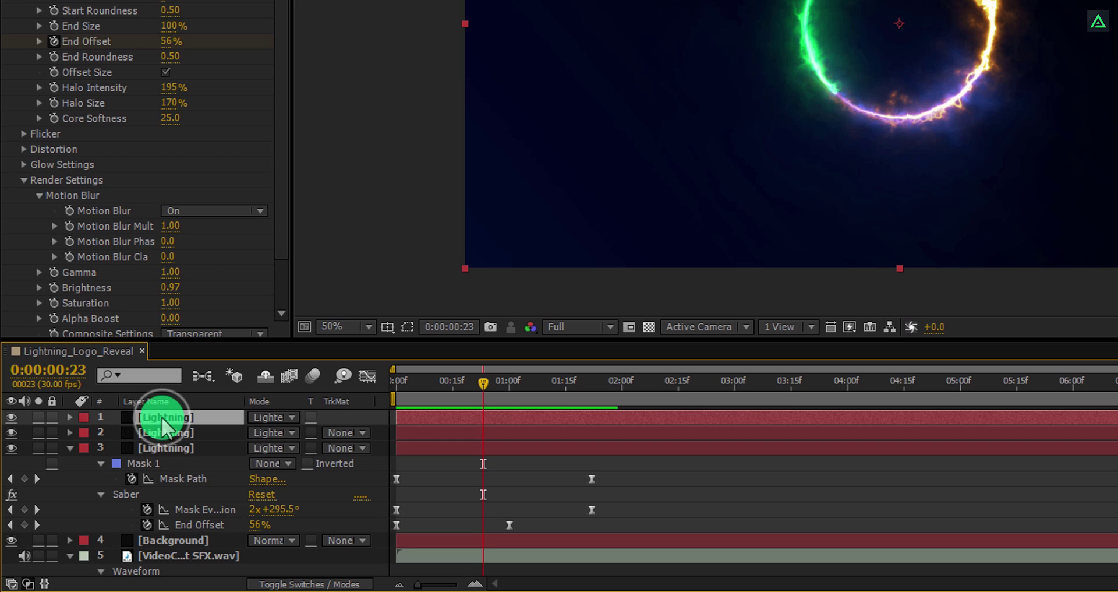
{"action": "left_click", "coordinate": [160, 451], "text": "shift"}
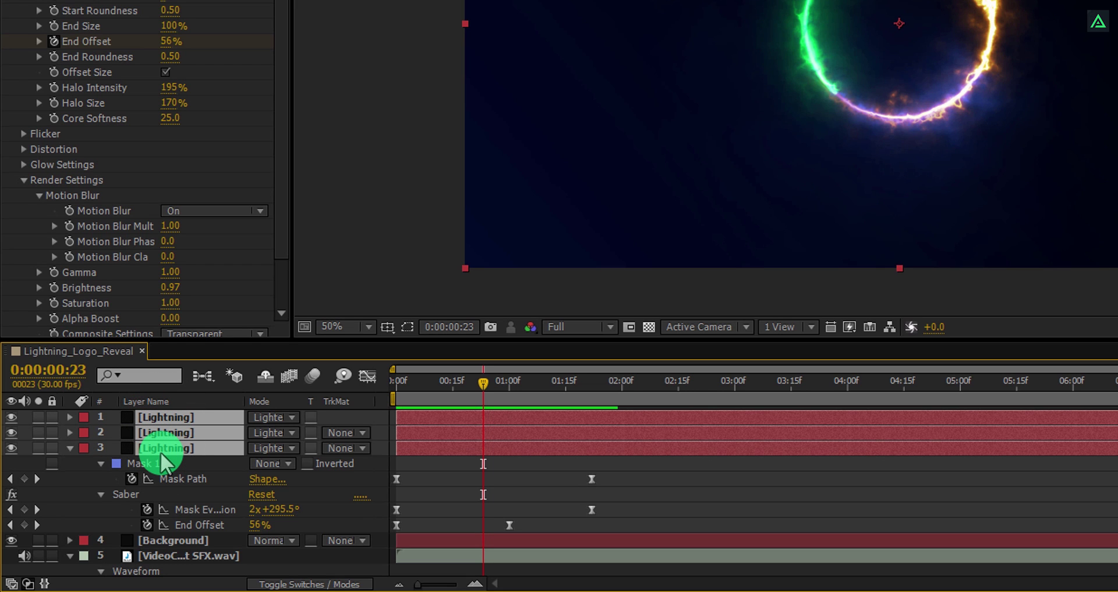
{"action": "right_click", "coordinate": [160, 451]}
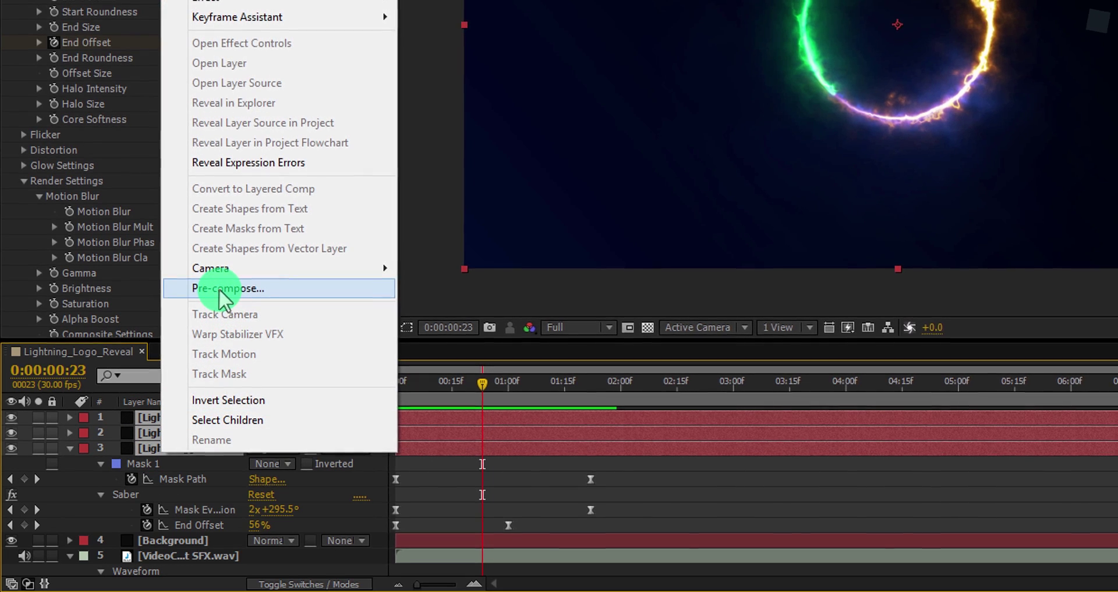
{"action": "left_click", "coordinate": [223, 288]}
{"action": "type", "text": "Lightnin"}
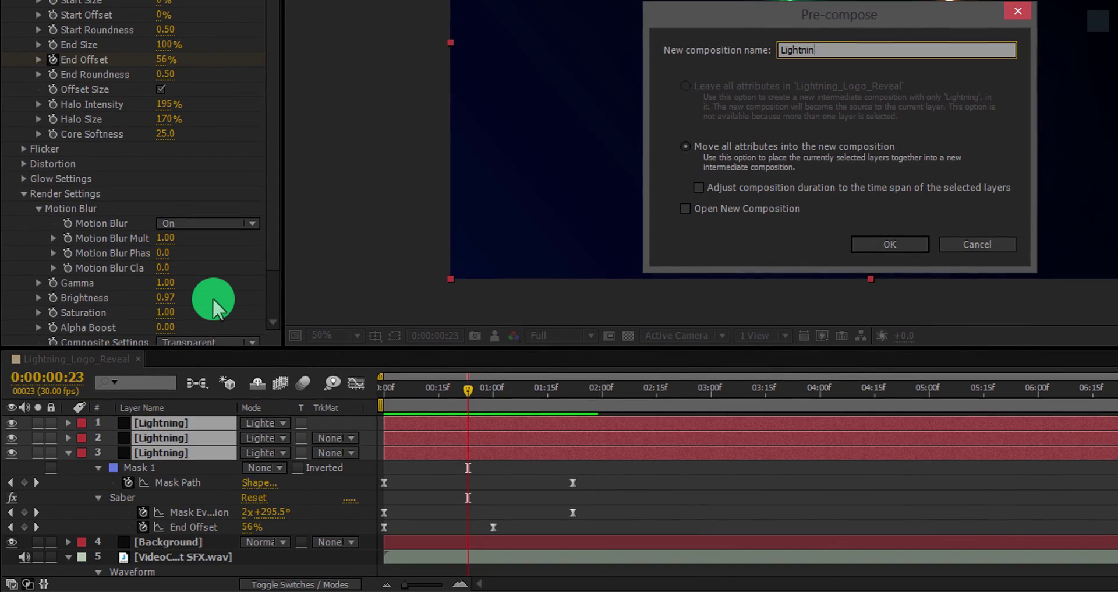
{"action": "type", "text": "g"}
{"action": "left_click", "coordinate": [873, 247]}
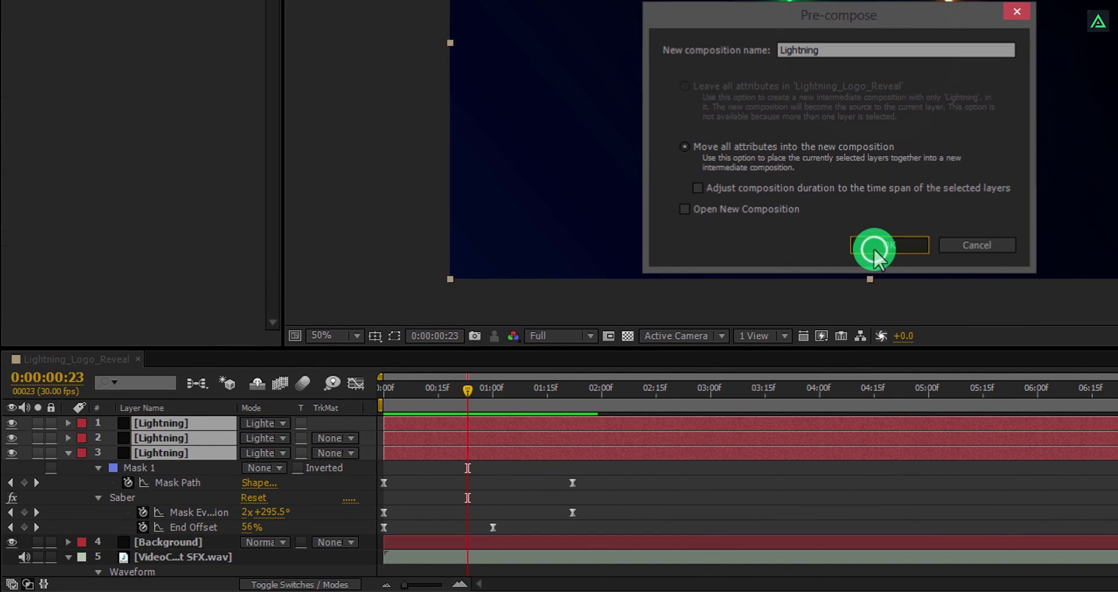
{"action": "left_click", "coordinate": [255, 486]}
Open the Lightning pre-composition and select its topmost Lightning layer
{"action": "left_click", "coordinate": [121, 423]}
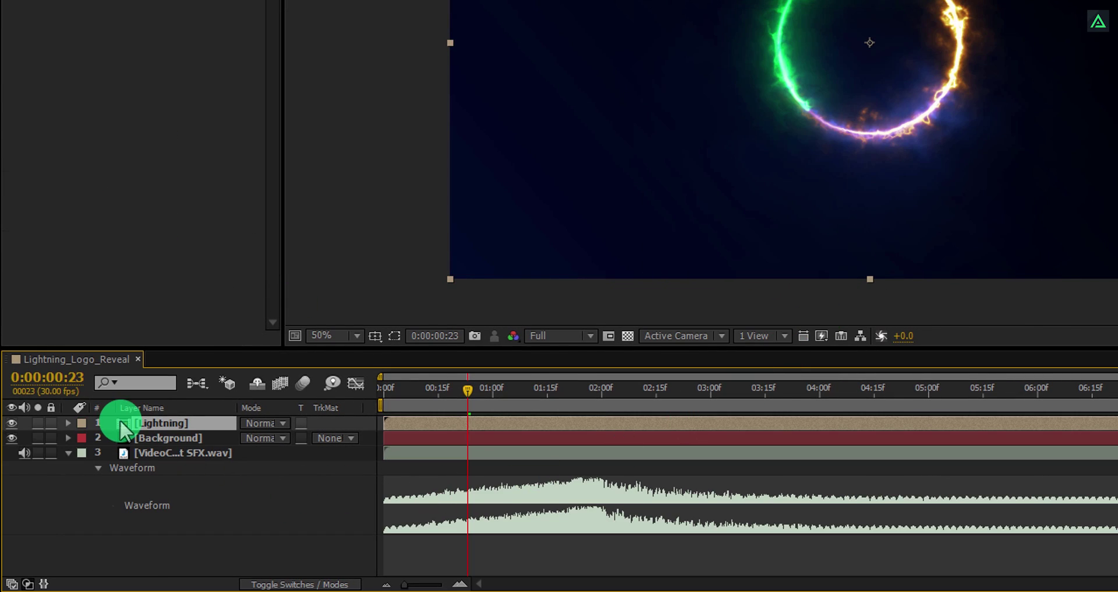
{"action": "double_click", "coordinate": [120, 422]}
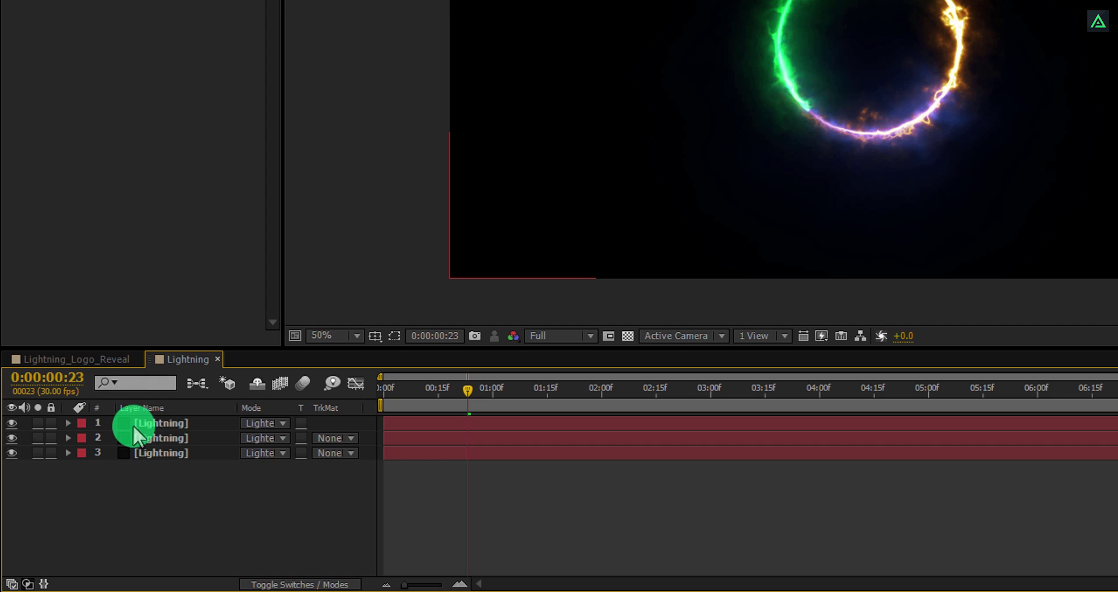
{"action": "left_click", "coordinate": [145, 427]}
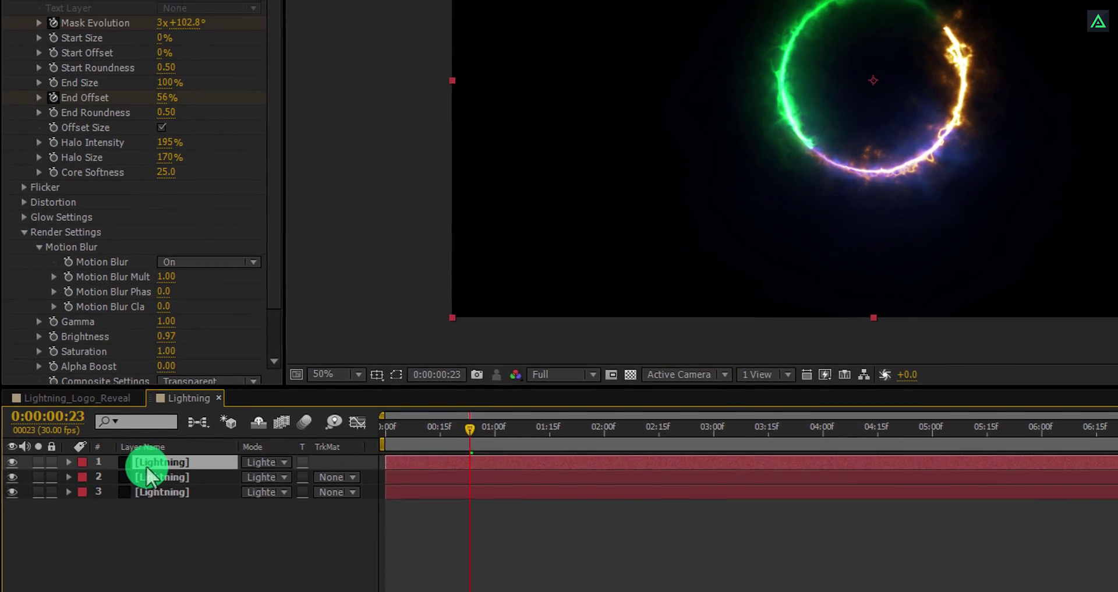
Set the scale of the topmost orange lightning layer to 116% and the blue lightning layer below it to 84%
{"action": "key", "text": "s"}
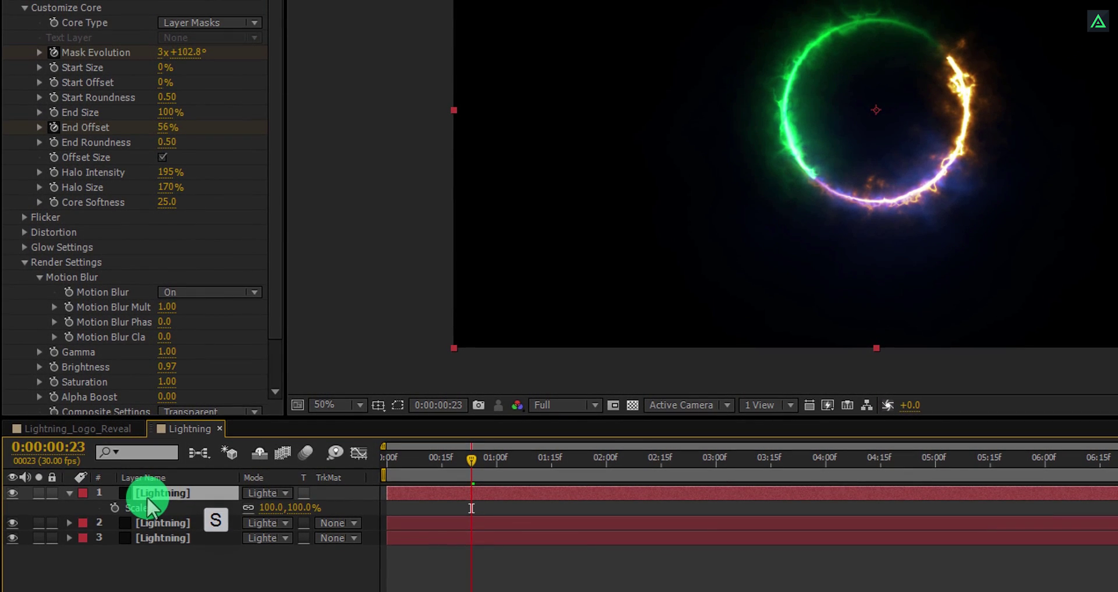
{"action": "left_click_drag", "start_coordinate": [297, 507], "coordinate": [311, 505]}
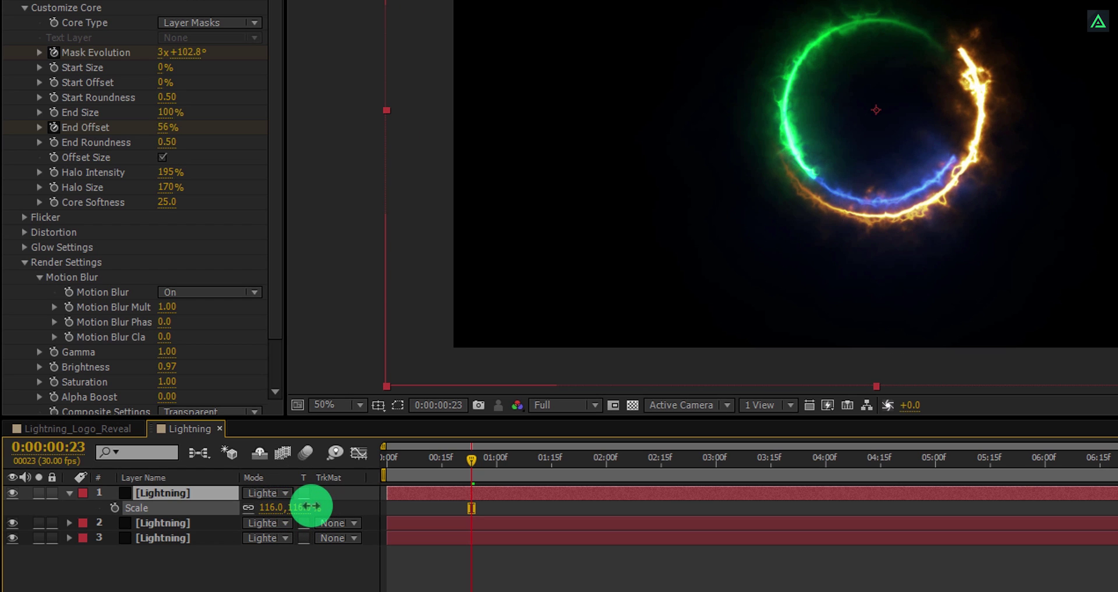
{"action": "left_click", "coordinate": [192, 523]}
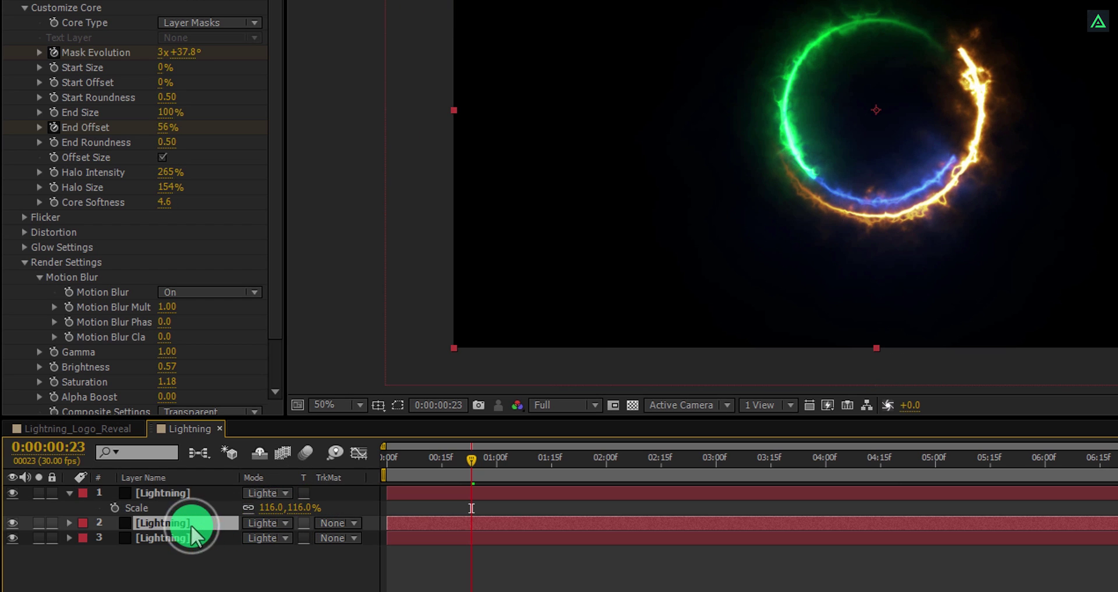
{"action": "key", "text": "s"}
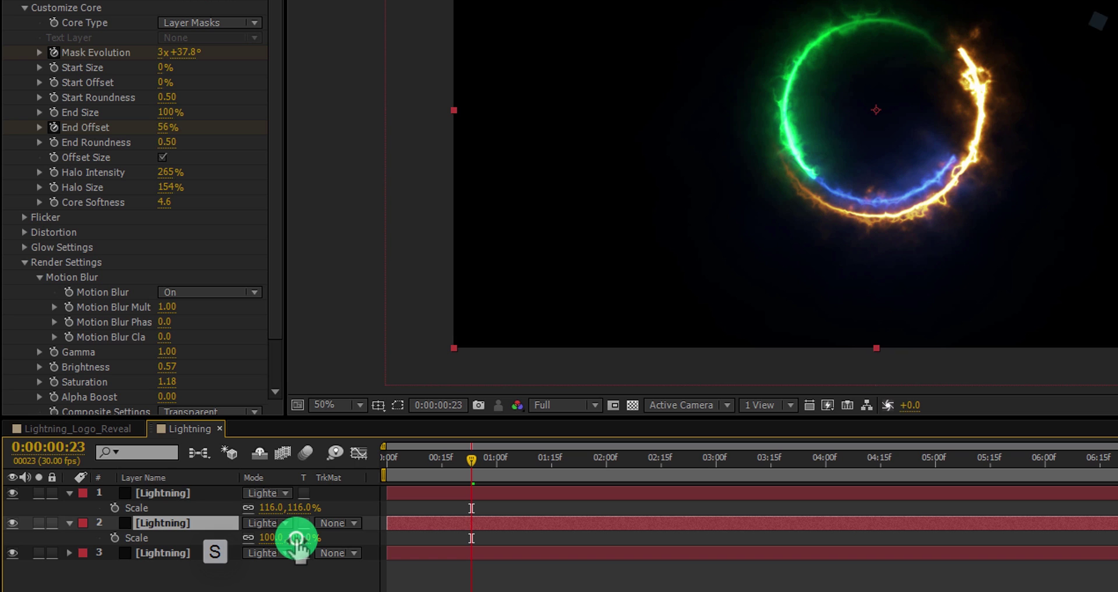
{"action": "left_click_drag", "start_coordinate": [296, 537], "coordinate": [281, 537]}
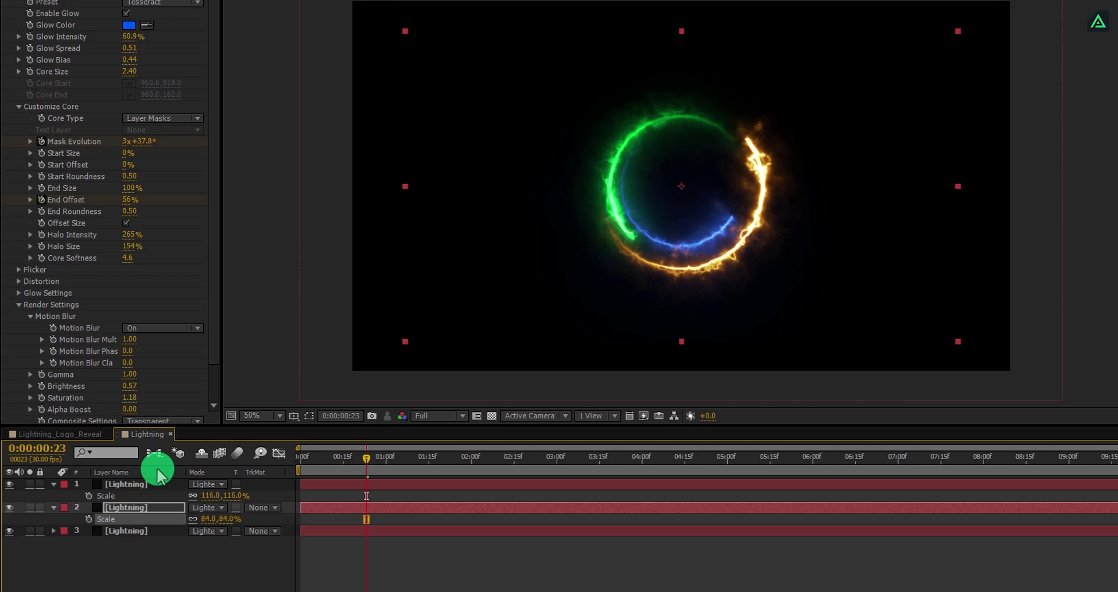
Return to the Lightning_Logo_Reveal composition and set the current time to 0:00:01:23, where the sound waveform peaks
{"action": "left_click", "coordinate": [96, 434]}
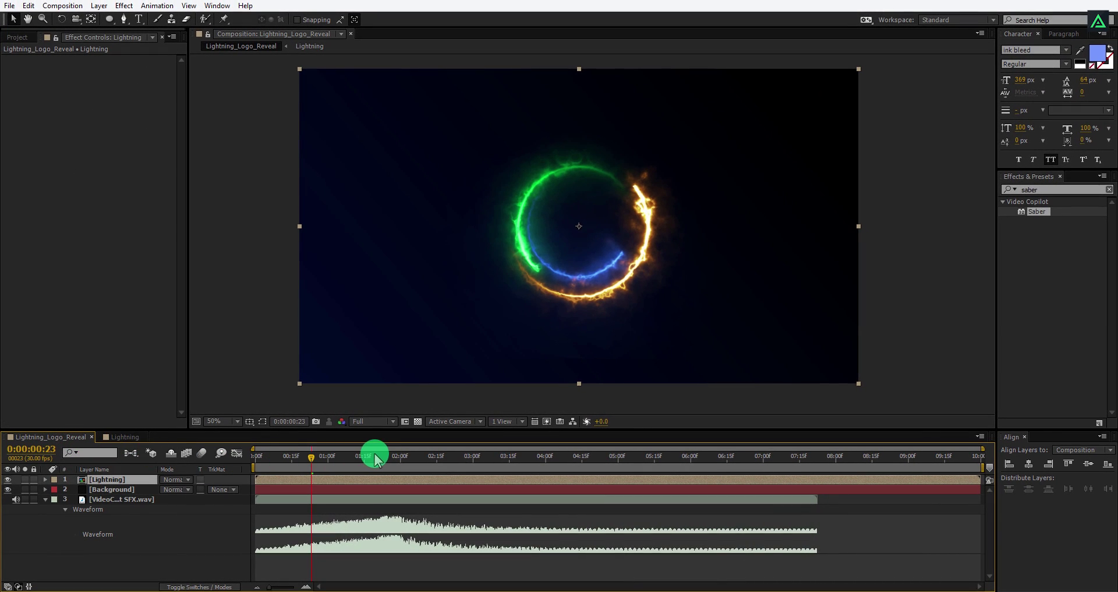
{"action": "left_click", "coordinate": [375, 456]}
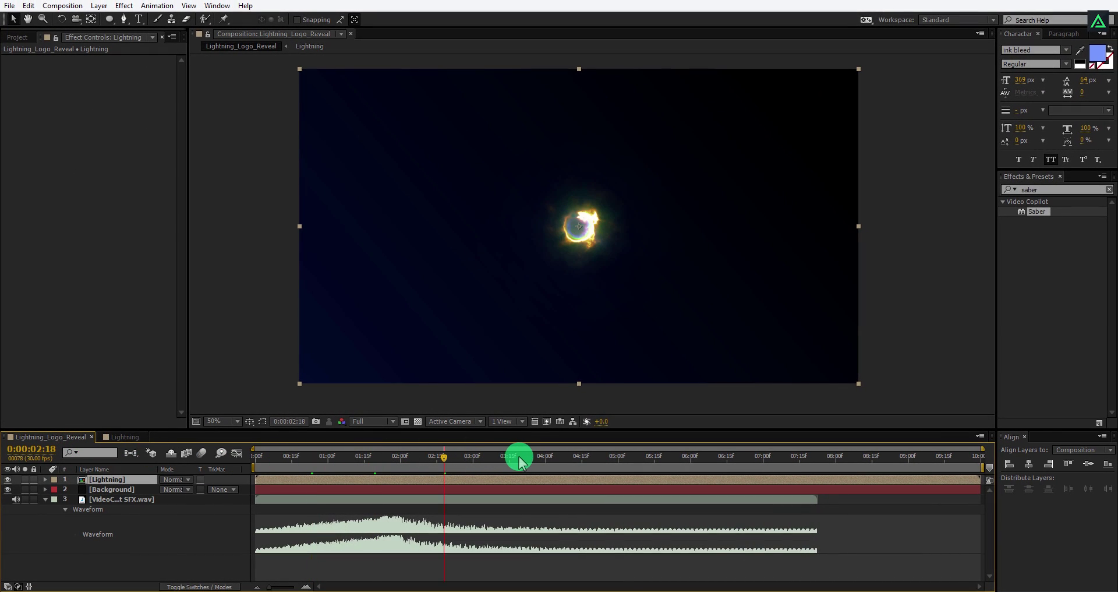
{"action": "left_click", "coordinate": [384, 457]}
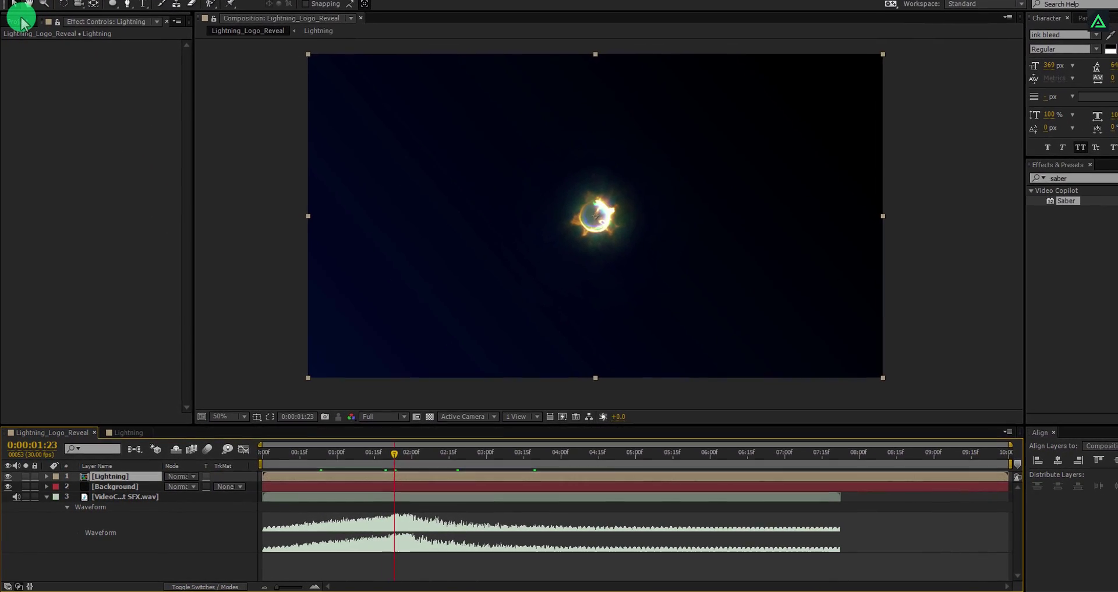
Import Video Copilot Shockwave.mp4 from the file explorer and add it as a layer above the Lightning layer
{"action": "left_click", "coordinate": [21, 22]}
{"action": "left_click", "coordinate": [35, 589]}
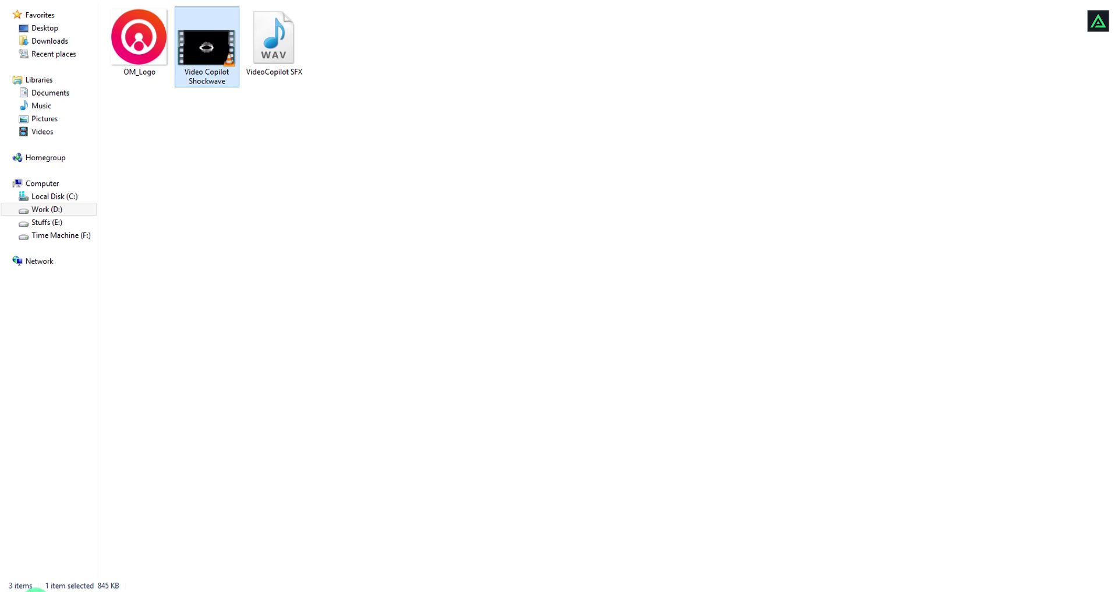
{"action": "left_click_drag", "start_coordinate": [211, 42], "coordinate": [81, 305]}
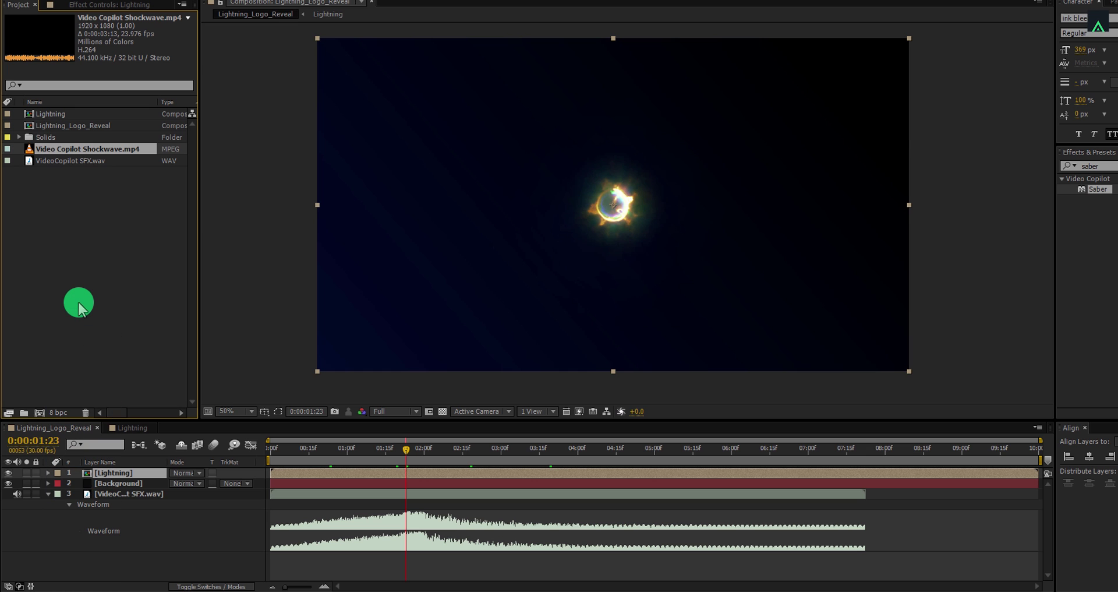
{"action": "left_click_drag", "start_coordinate": [93, 198], "coordinate": [112, 473]}
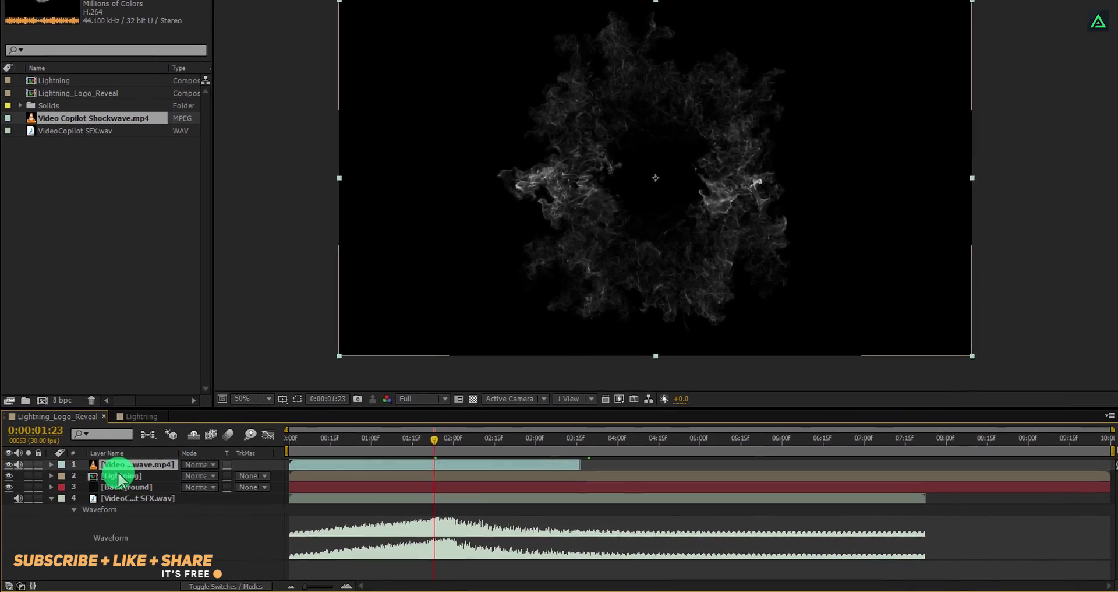
Set the shockwave layer's blending mode to Screen, start the clip at 0:00:01:23 and preview the animation
{"action": "left_click", "coordinate": [209, 446]}
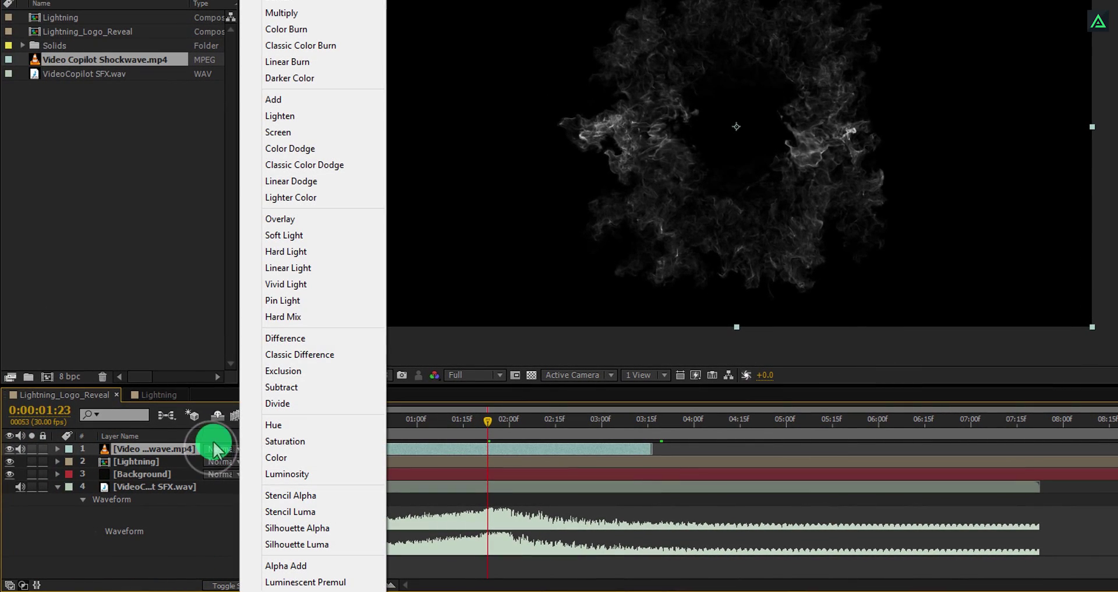
{"action": "left_click", "coordinate": [272, 136]}
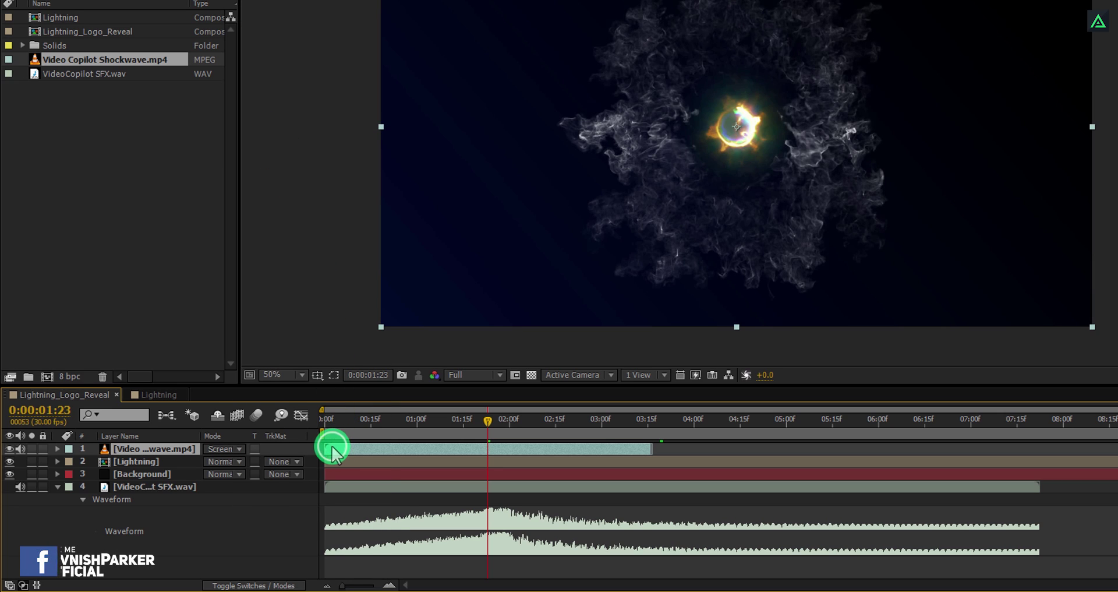
{"action": "left_click_drag", "start_coordinate": [332, 447], "coordinate": [489, 449]}
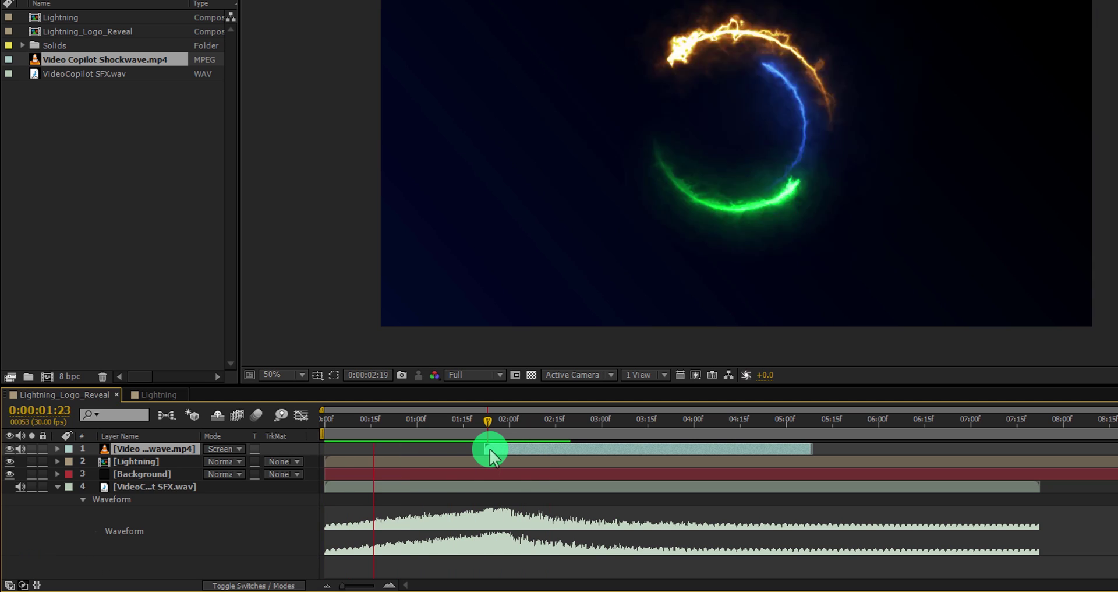
{"action": "key", "text": "space"}
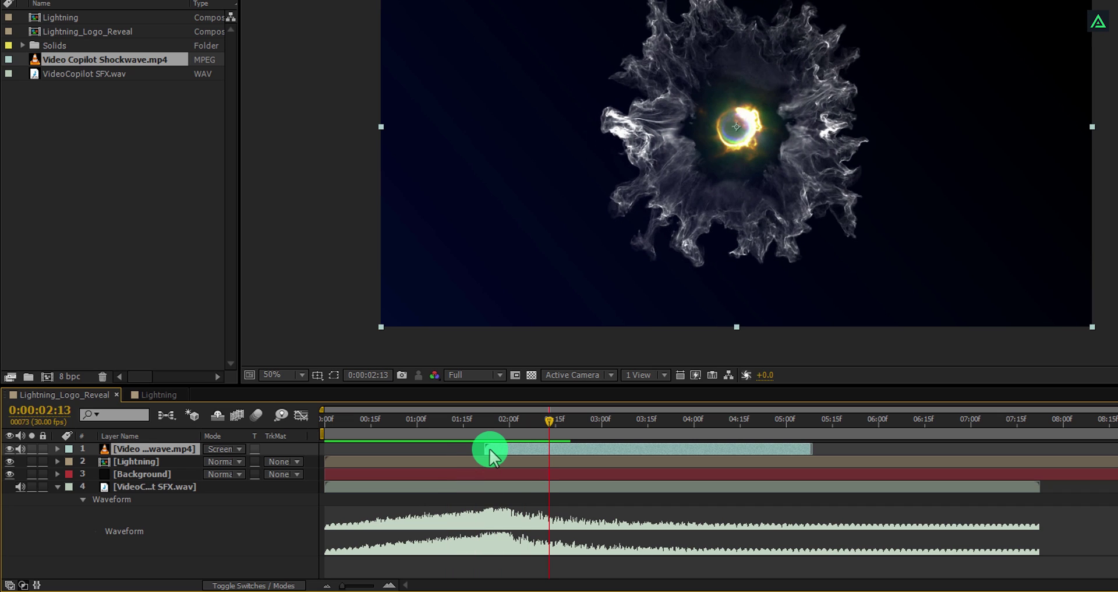
Keyframe the Lightning layer's opacity from 100% at 0:00:01:25 to 0% at 0:00:02:08, and set its blending mode to Screen
{"action": "left_click_drag", "start_coordinate": [493, 428], "coordinate": [495, 453]}
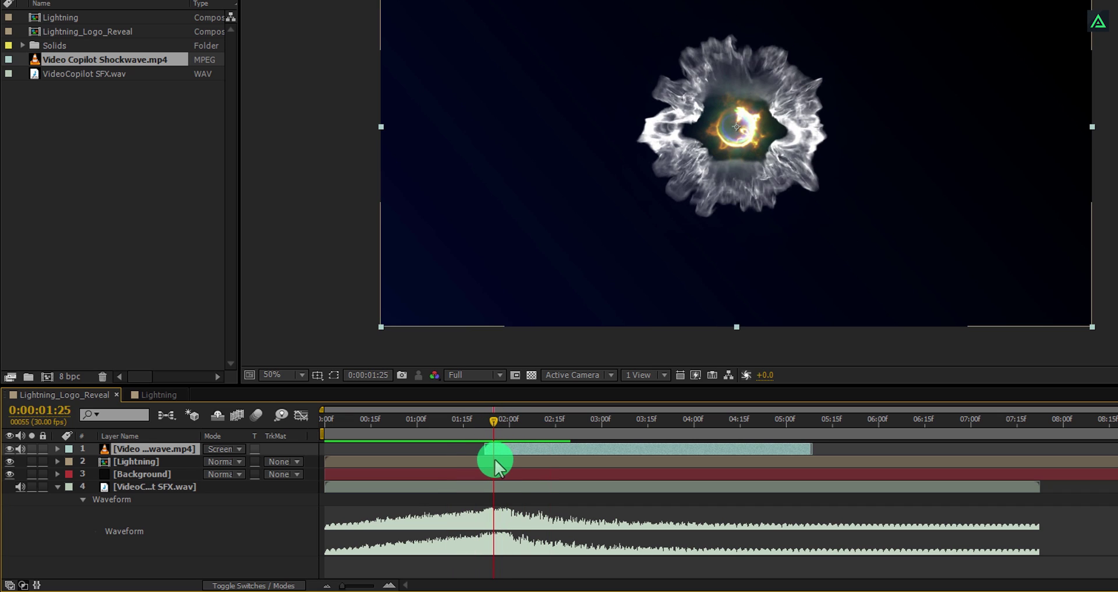
{"action": "left_click", "coordinate": [495, 461]}
{"action": "key", "text": "t"}
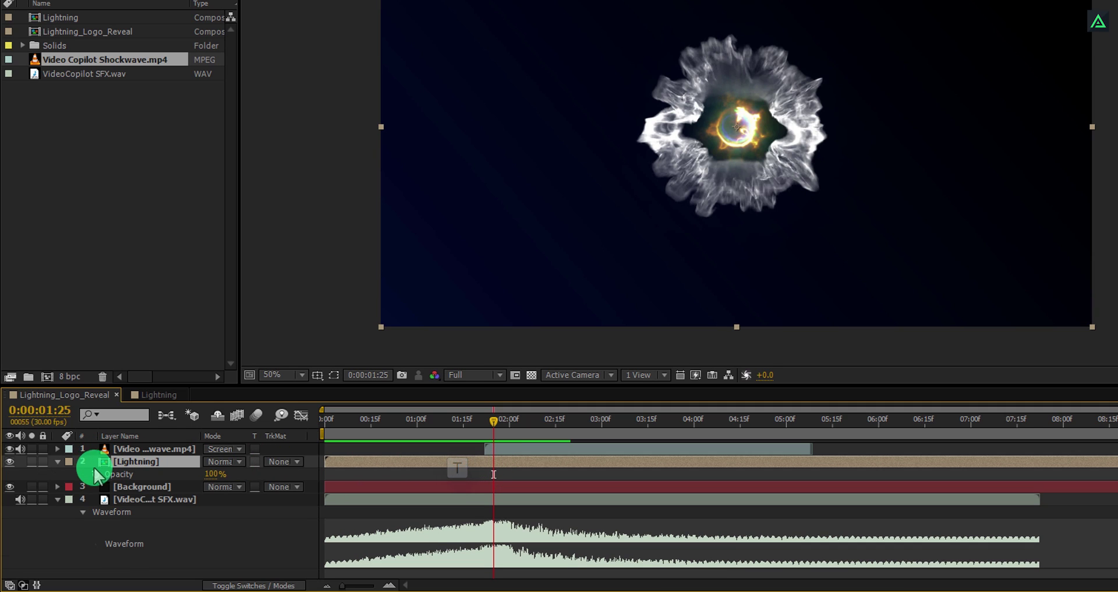
{"action": "left_click", "coordinate": [533, 419]}
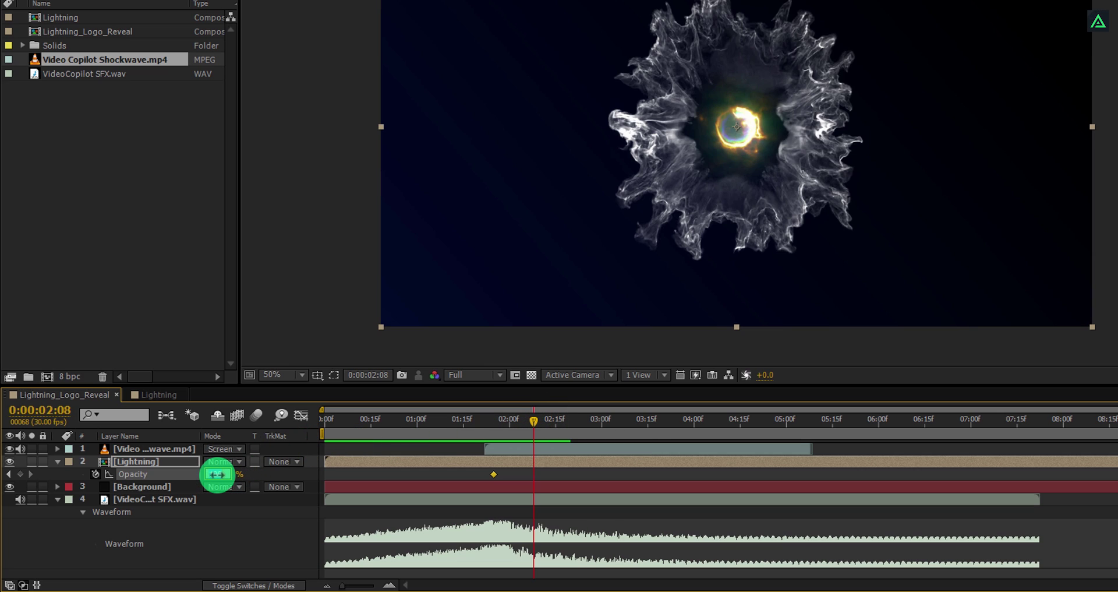
{"action": "left_click_drag", "start_coordinate": [217, 474], "coordinate": [216, 474]}
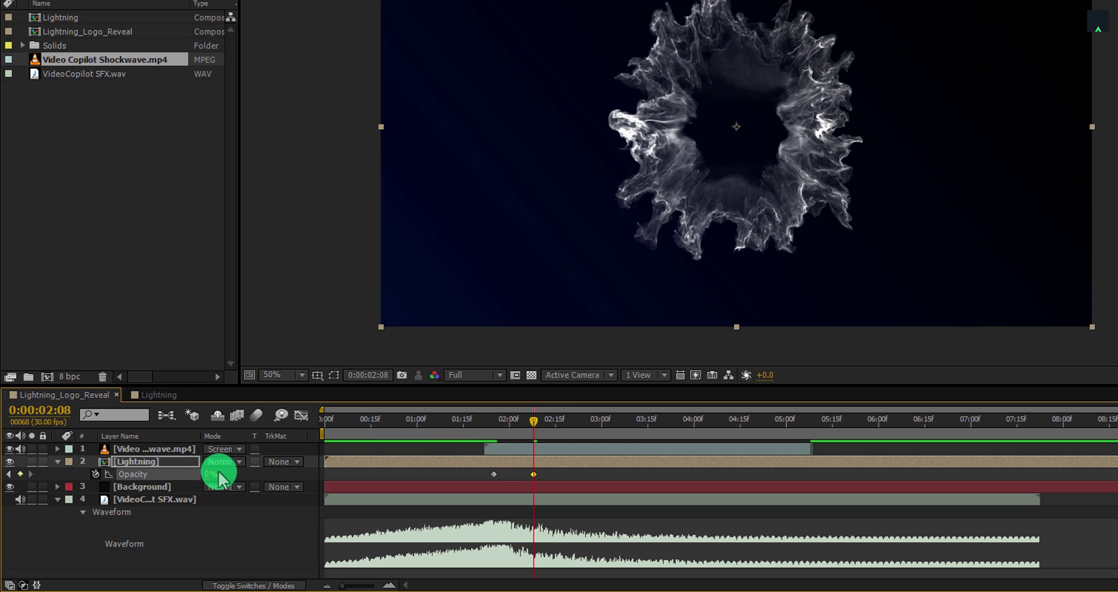
{"action": "left_click", "coordinate": [221, 463]}
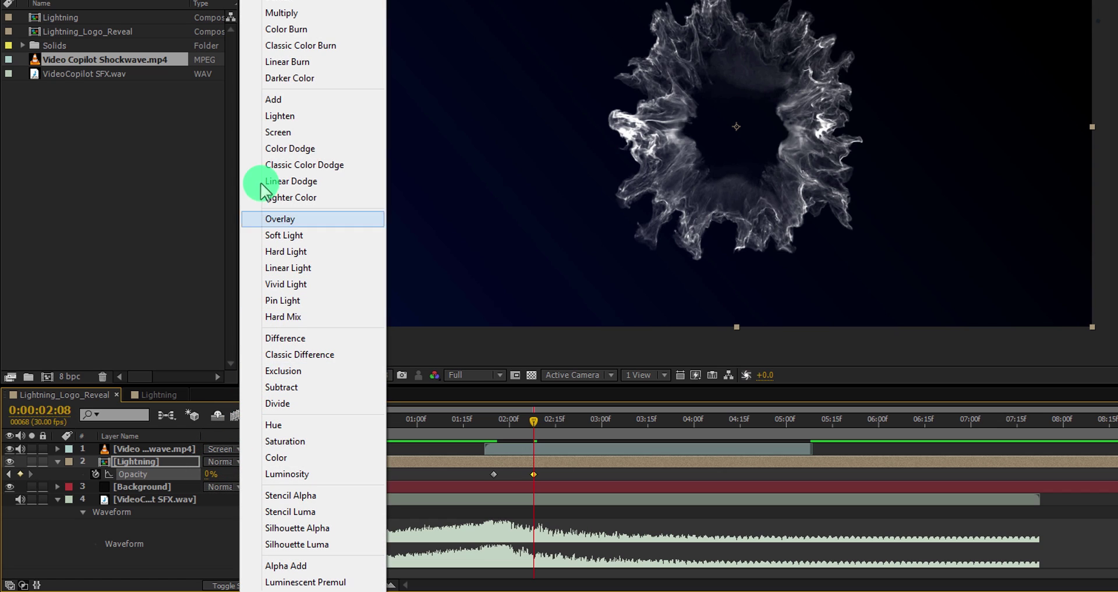
{"action": "left_click", "coordinate": [262, 135]}
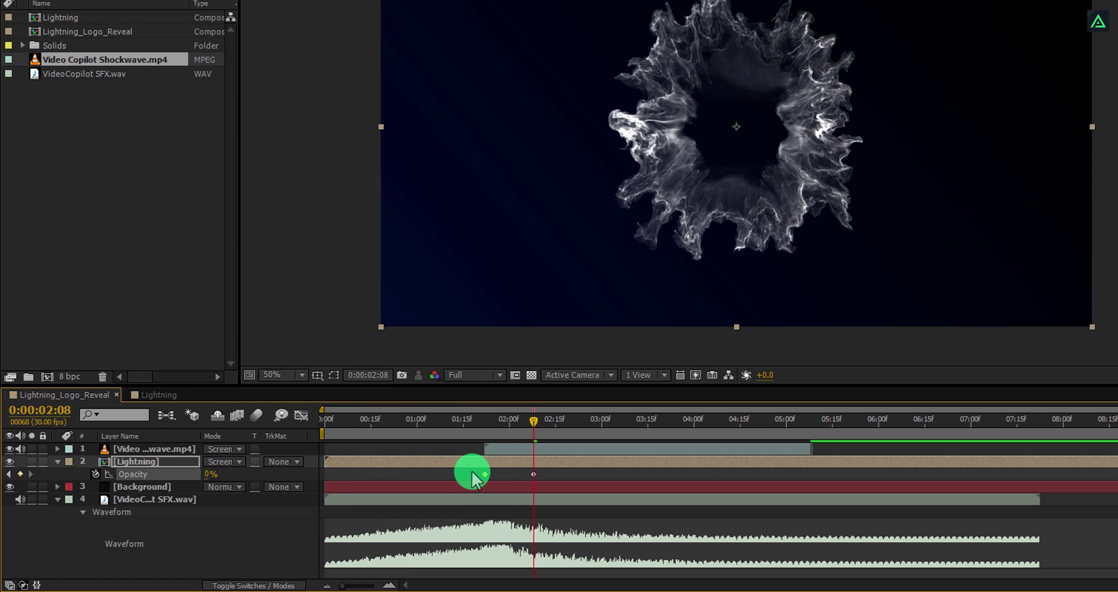
Shift the first Lightning opacity keyframe to the shockwave clip's start and apply Easy Ease to both opacity keyframes
{"action": "left_click_drag", "start_coordinate": [466, 468], "coordinate": [532, 484]}
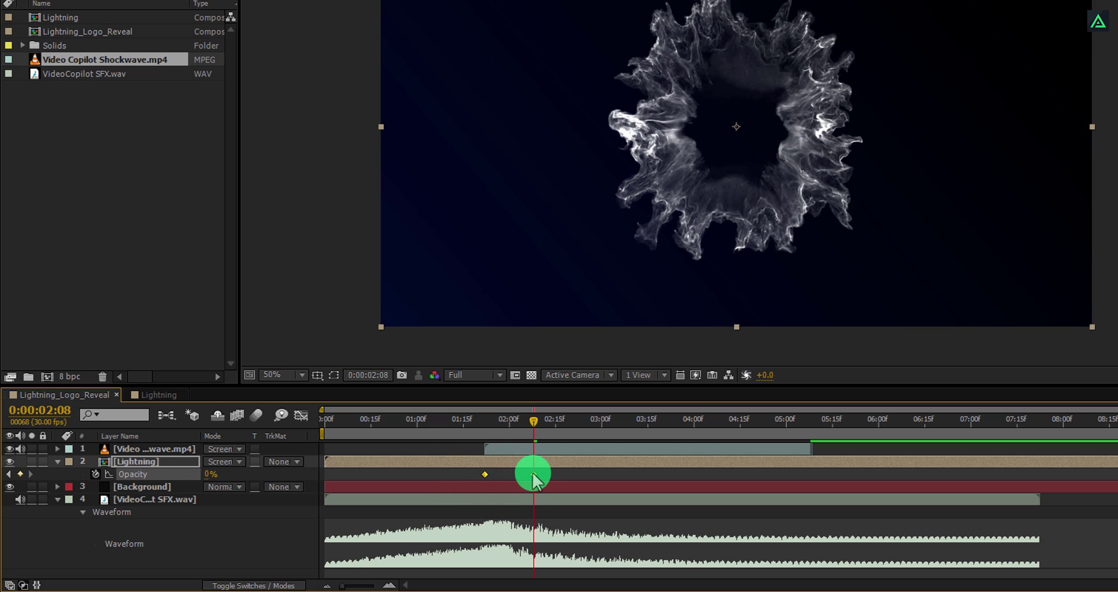
{"action": "right_click", "coordinate": [533, 474]}
{"action": "mouse_move", "coordinate": [548, 463]}
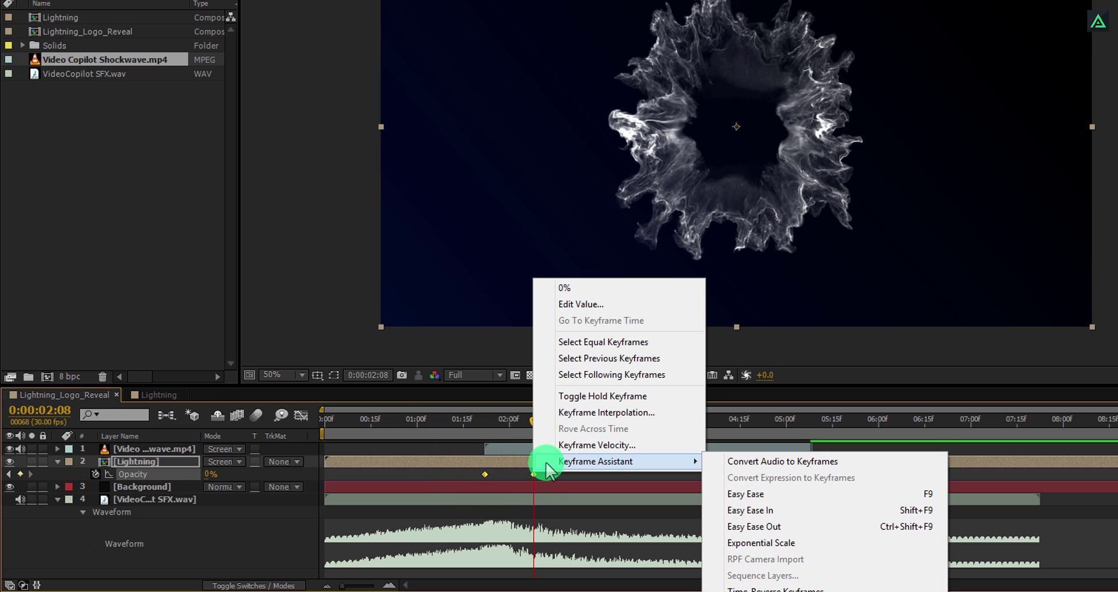
{"action": "left_click", "coordinate": [727, 493]}
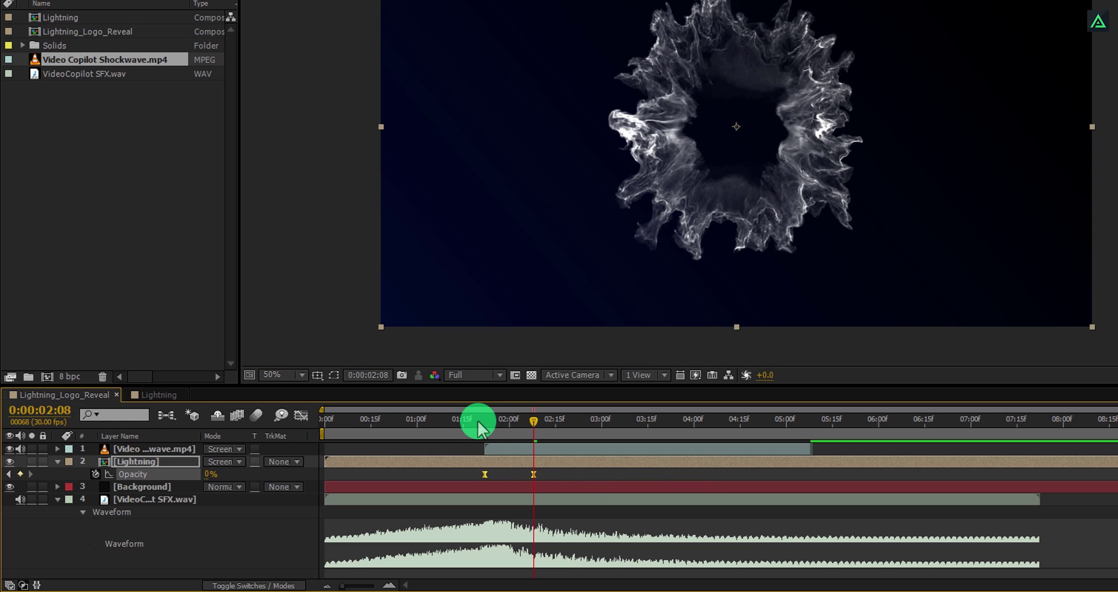
Move the current time to 0:00:02:02, then import OM_Logo.png and add it as the topmost layer
{"action": "left_click_drag", "start_coordinate": [474, 419], "coordinate": [517, 428]}
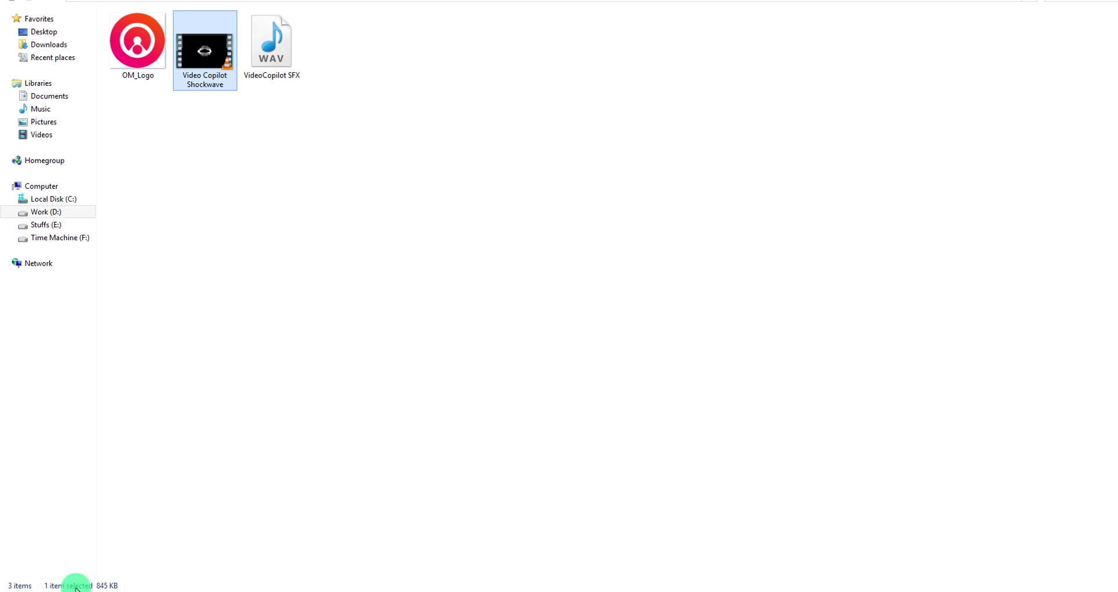
{"action": "left_click", "coordinate": [142, 44]}
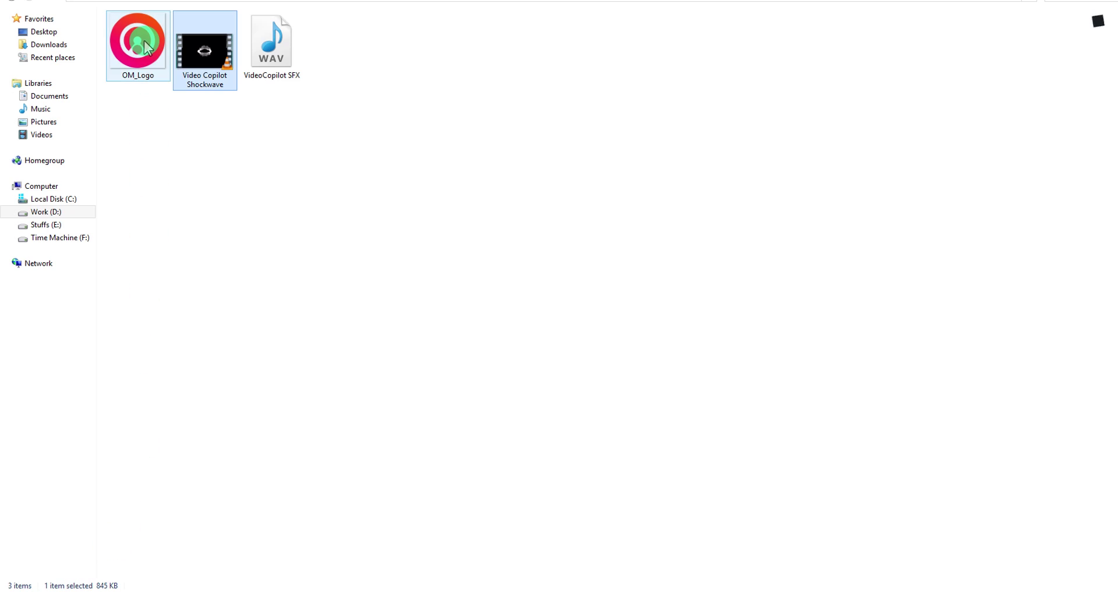
{"action": "left_click_drag", "start_coordinate": [145, 49], "coordinate": [80, 321]}
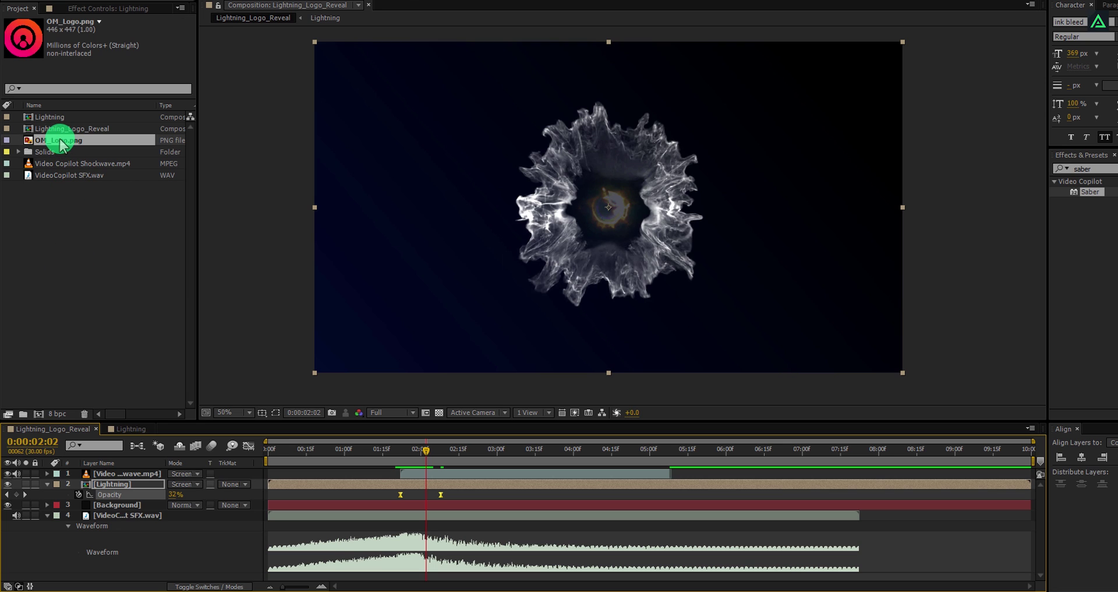
{"action": "left_click_drag", "start_coordinate": [62, 146], "coordinate": [95, 468]}
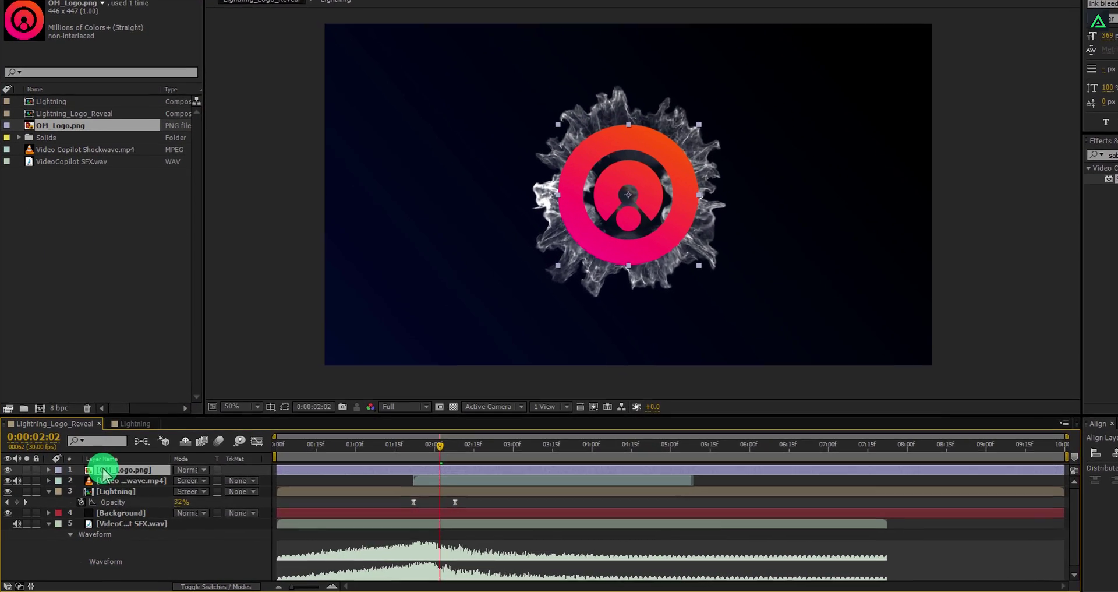
Scale the logo layer to 58% and pre-compose it as Logo_Inside, moving all attributes into the new composition
{"action": "key", "text": "s"}
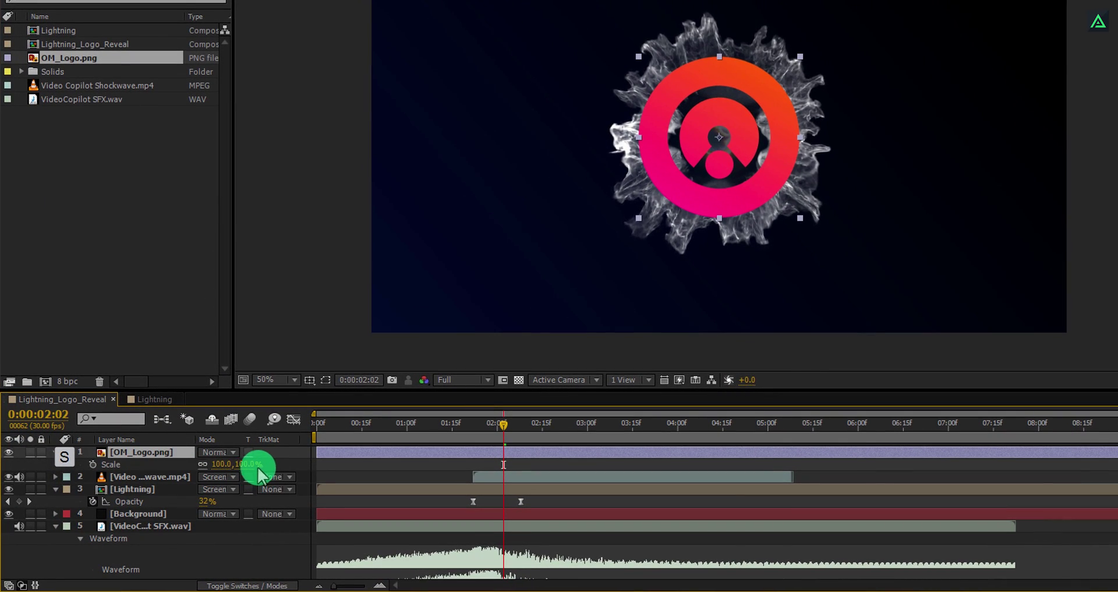
{"action": "left_click_drag", "start_coordinate": [249, 464], "coordinate": [218, 463]}
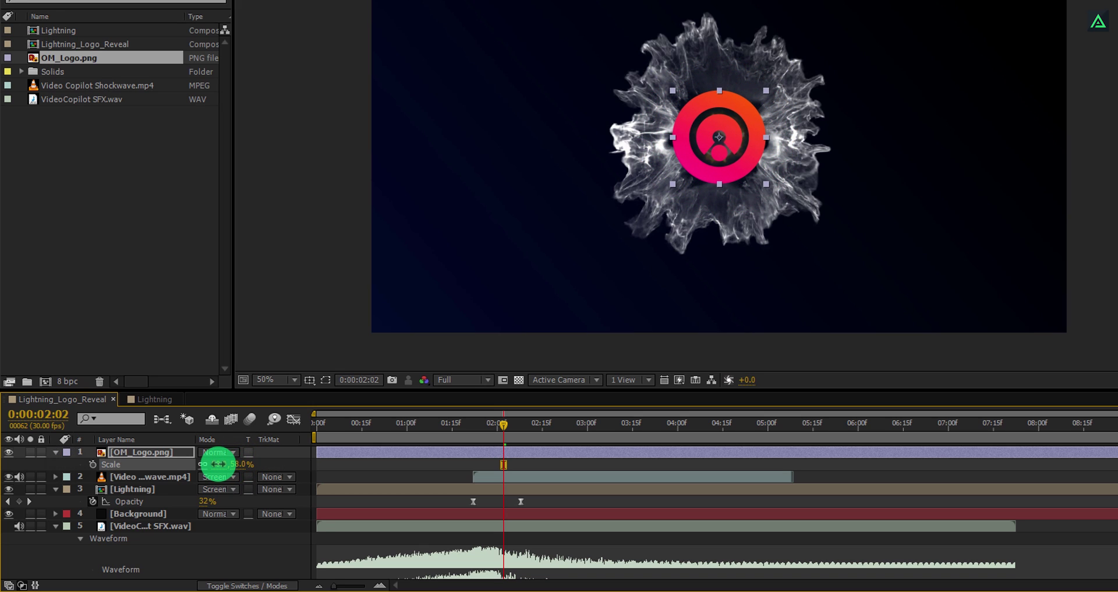
{"action": "right_click", "coordinate": [177, 452]}
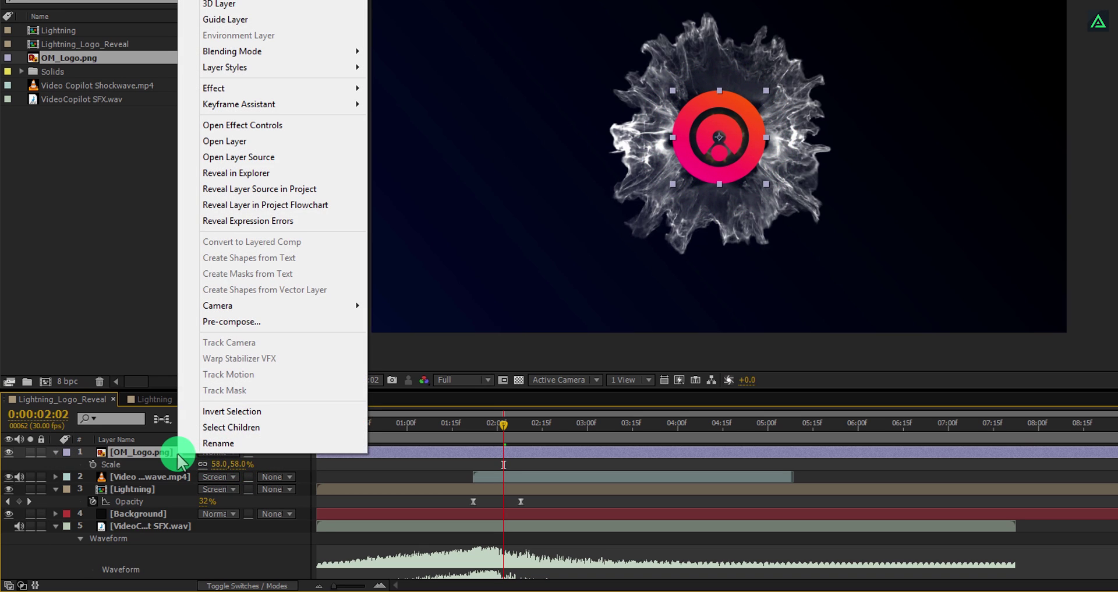
{"action": "left_click", "coordinate": [212, 326]}
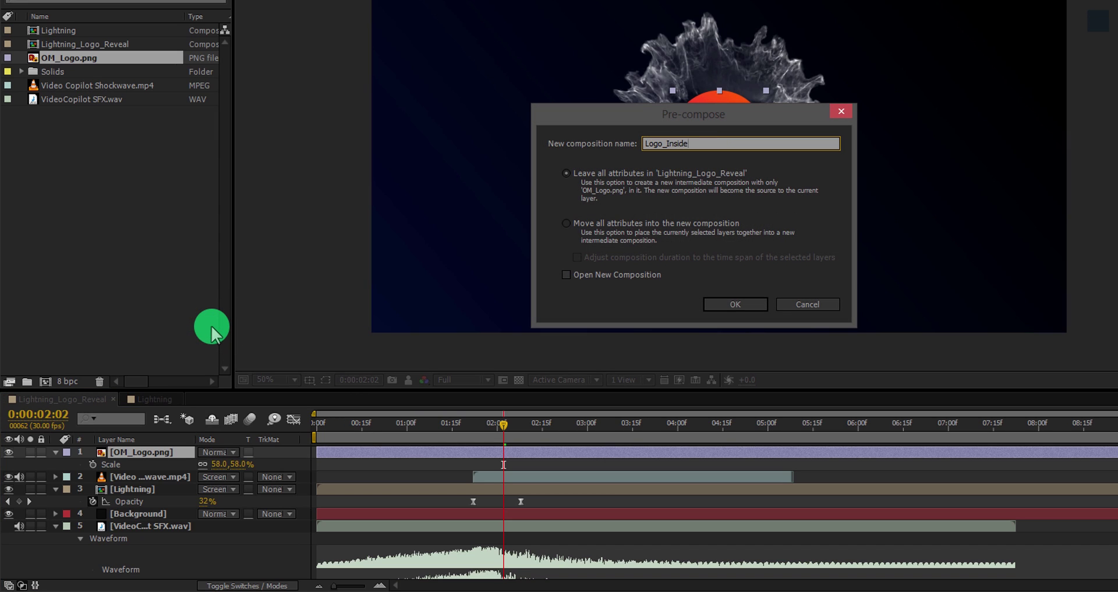
{"action": "left_click", "coordinate": [583, 222]}
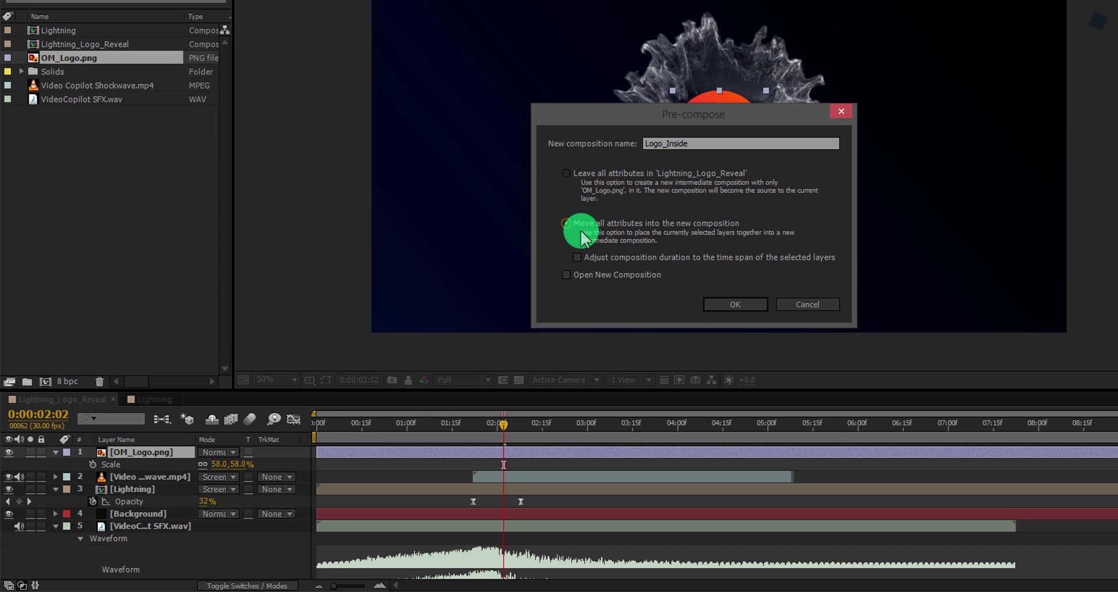
{"action": "left_click", "coordinate": [736, 303]}
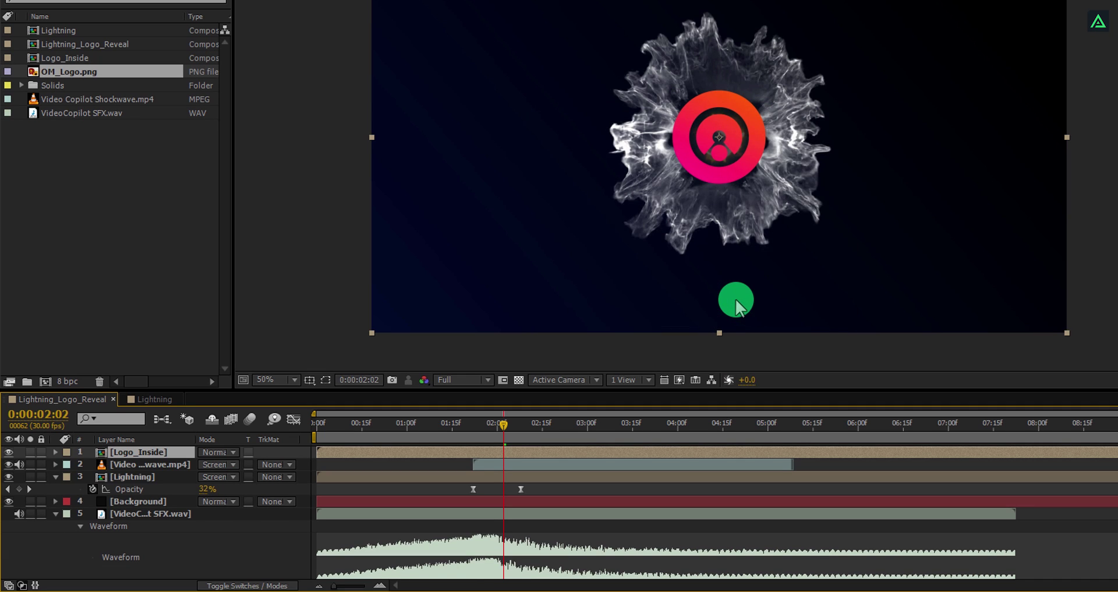
Keyframe the Logo_Inside layer's scale from 0% at 0:00:01:22 to 100% at 0:00:02:03
{"action": "key", "text": "s"}
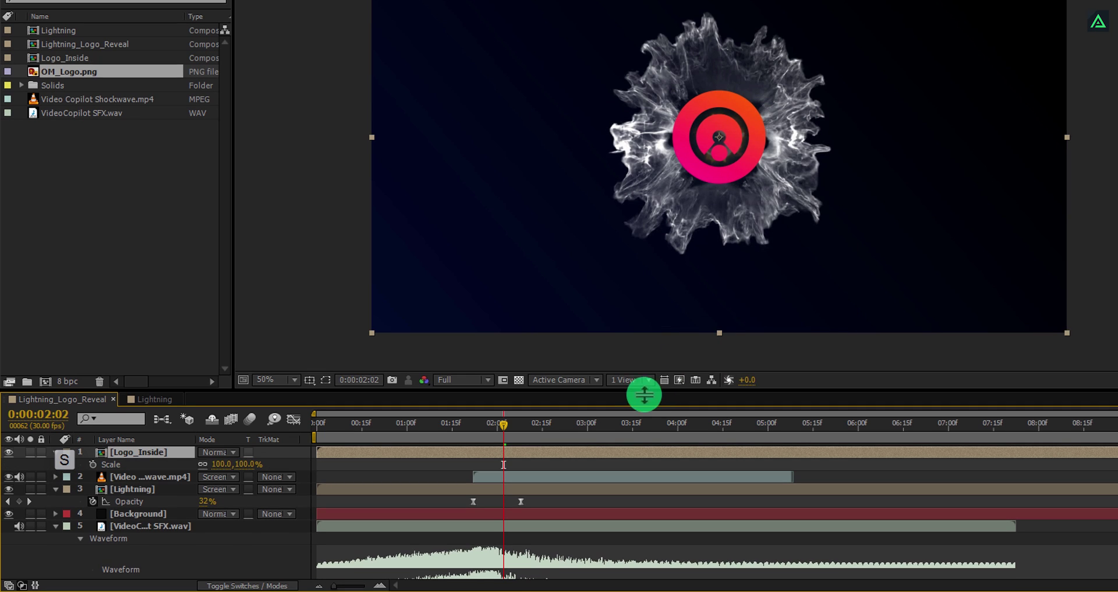
{"action": "mouse_move", "coordinate": [504, 424]}
{"action": "left_mouse_down"}
{"action": "mouse_move", "coordinate": [519, 425]}
{"action": "mouse_move", "coordinate": [508, 415]}
{"action": "left_mouse_up"}
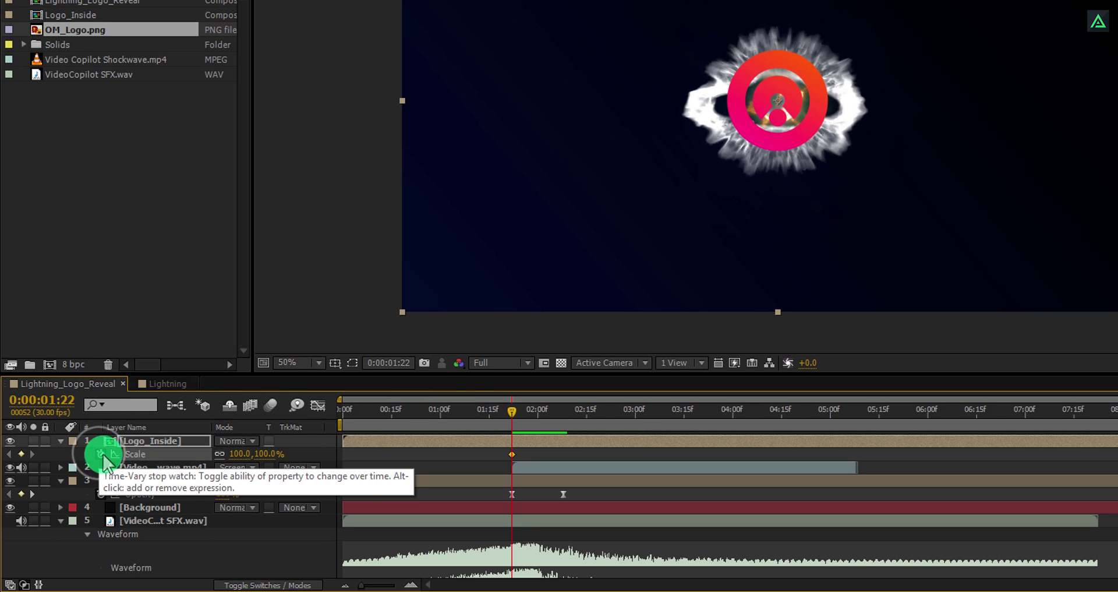
{"action": "left_click", "coordinate": [265, 453]}
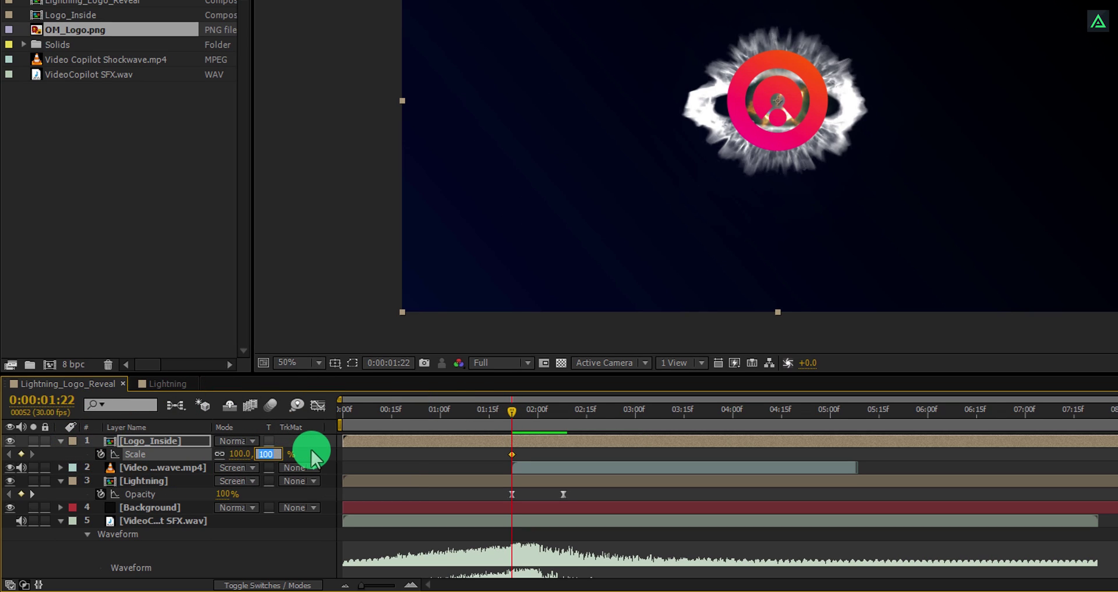
{"action": "type", "text": "0"}
{"action": "key", "text": "Return"}
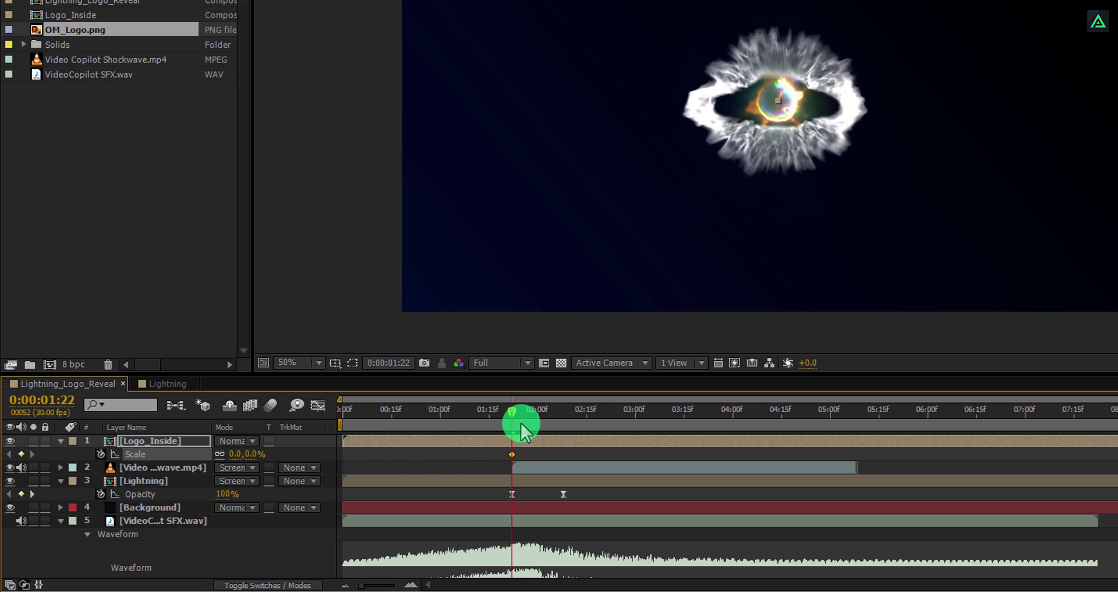
{"action": "left_click", "coordinate": [547, 411]}
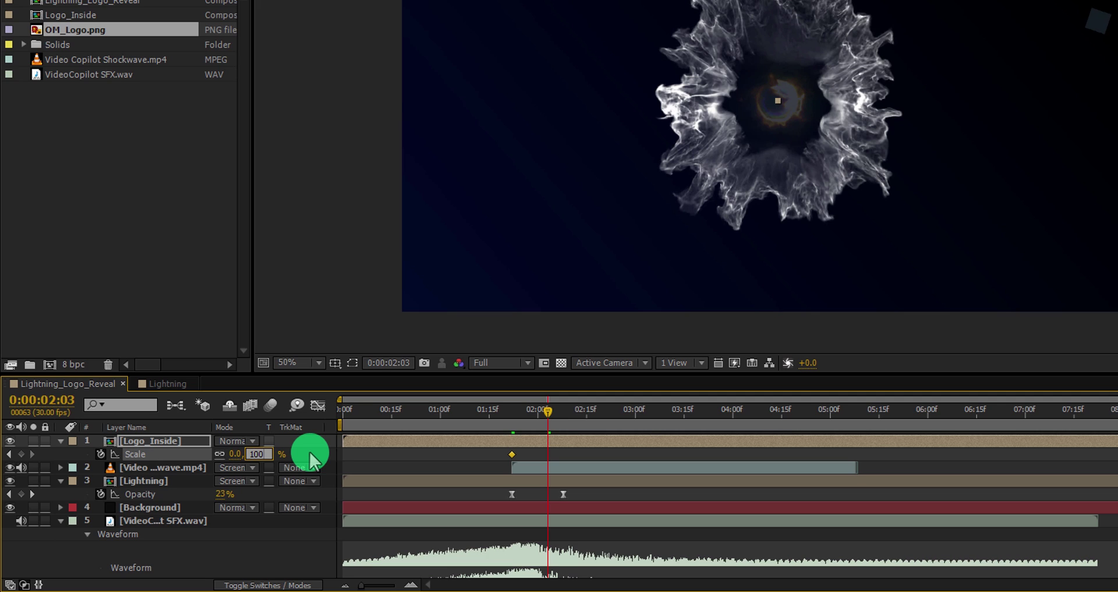
{"action": "key", "text": "Return"}
Apply Easy Ease to both Logo_Inside scale keyframes
{"action": "left_click_drag", "start_coordinate": [477, 449], "coordinate": [556, 459]}
{"action": "right_click", "coordinate": [549, 453]}
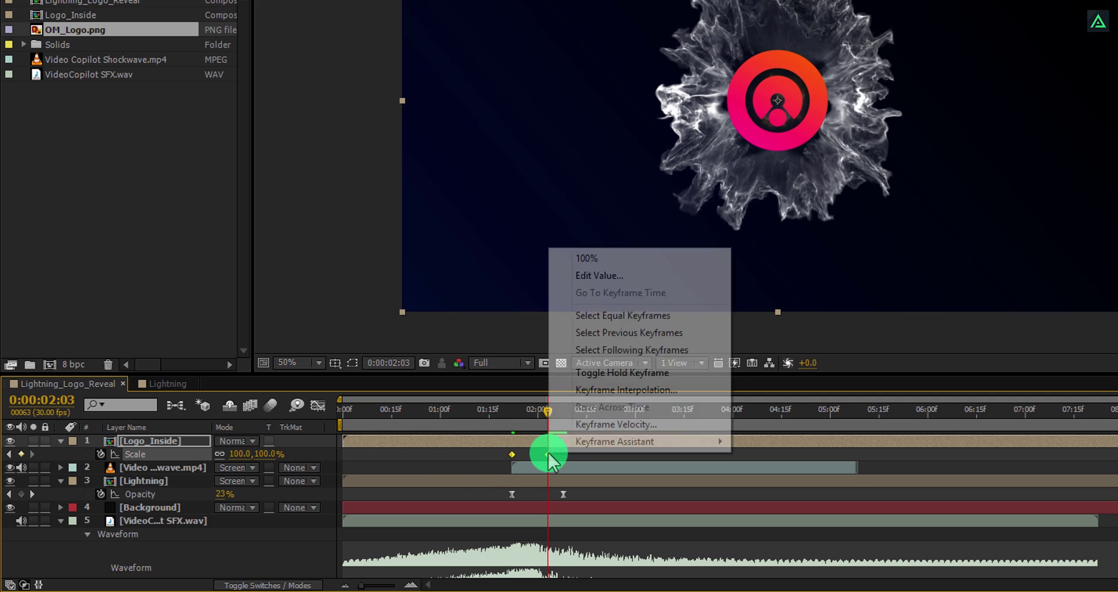
{"action": "mouse_move", "coordinate": [582, 441]}
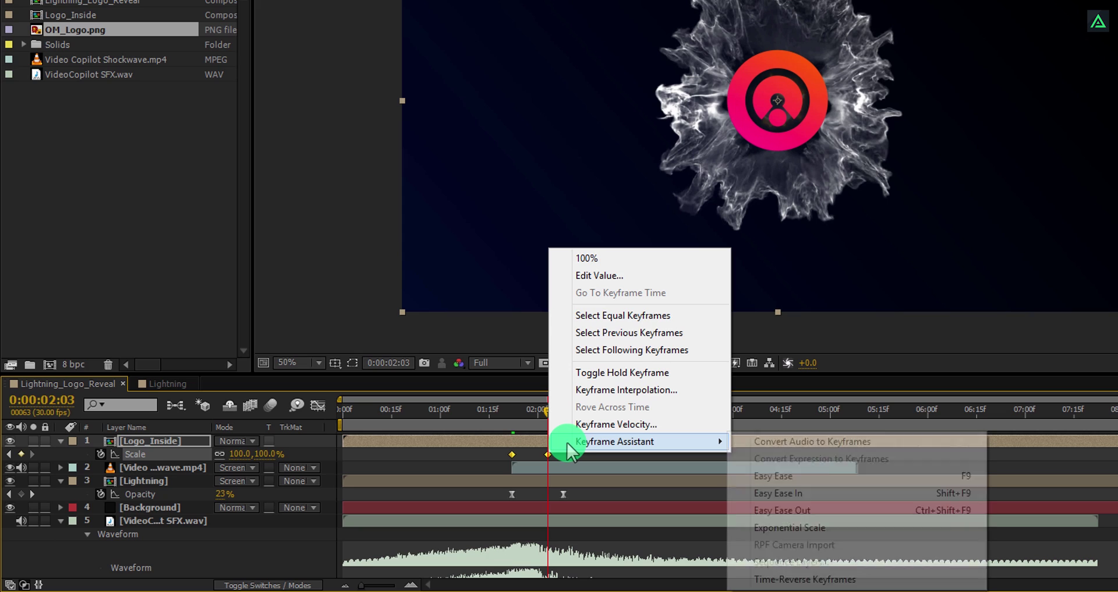
{"action": "left_click", "coordinate": [750, 472]}
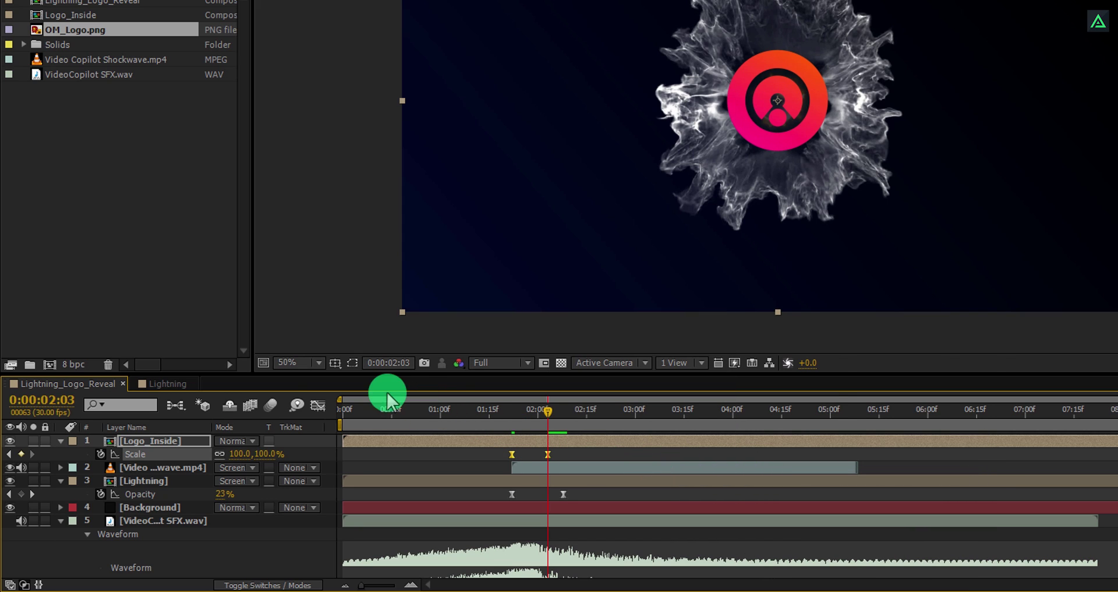
Reshape the Logo_Inside scale speed curve so it peaks sharply at the first keyframe and decelerates gradually into the second
{"action": "left_click", "coordinate": [316, 408]}
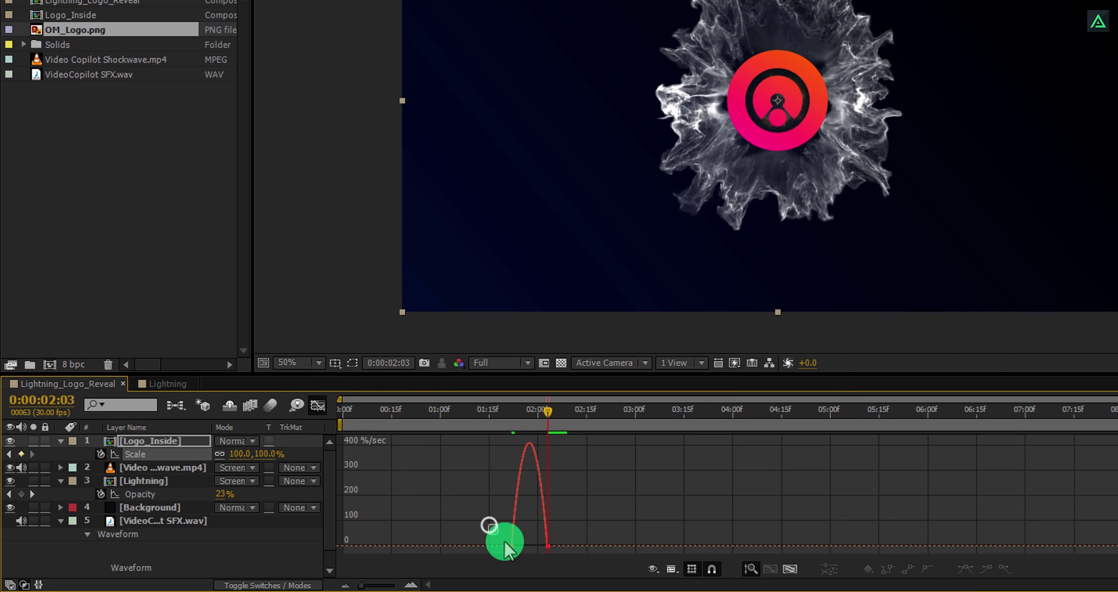
{"action": "left_click_drag", "start_coordinate": [505, 542], "coordinate": [524, 550]}
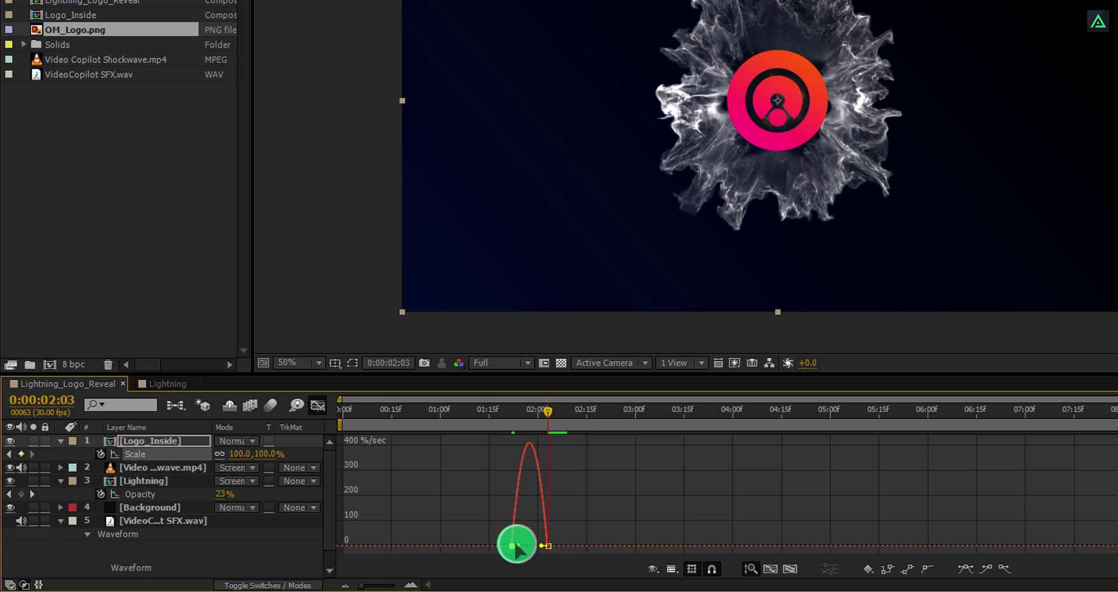
{"action": "left_click", "coordinate": [512, 546], "text": "ctrl"}
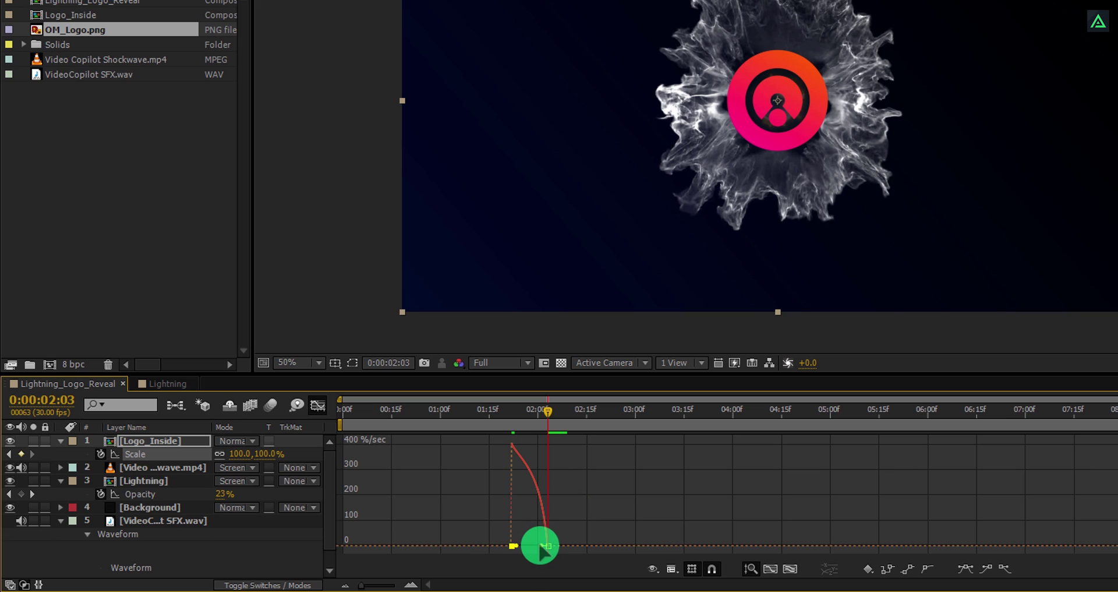
{"action": "left_click_drag", "start_coordinate": [539, 545], "coordinate": [527, 547]}
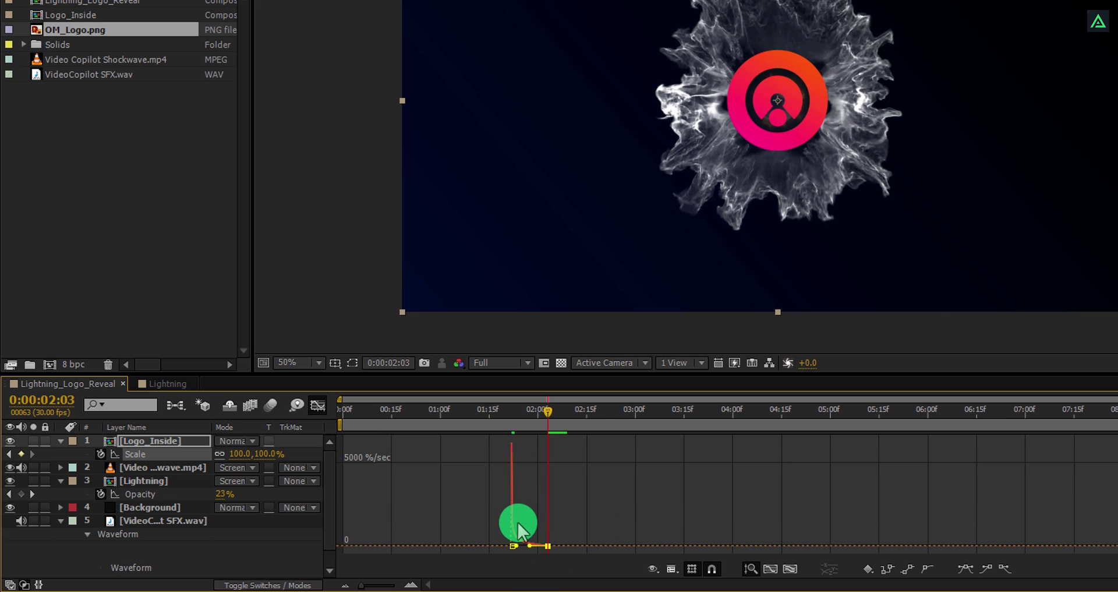
{"action": "left_click", "coordinate": [317, 408]}
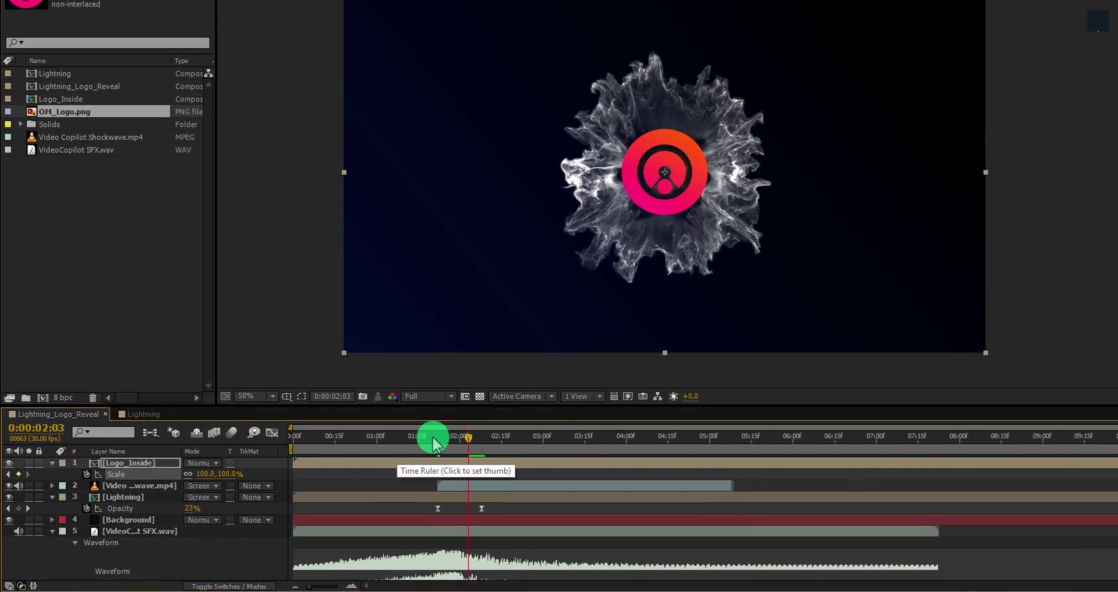
Shift the Logo_Inside layer one frame earlier so its scale animation starts at 0:00:01:21, and check the reveal at 0:00:01:29
{"action": "left_click", "coordinate": [506, 409]}
{"action": "left_click_drag", "start_coordinate": [393, 454], "coordinate": [380, 457]}
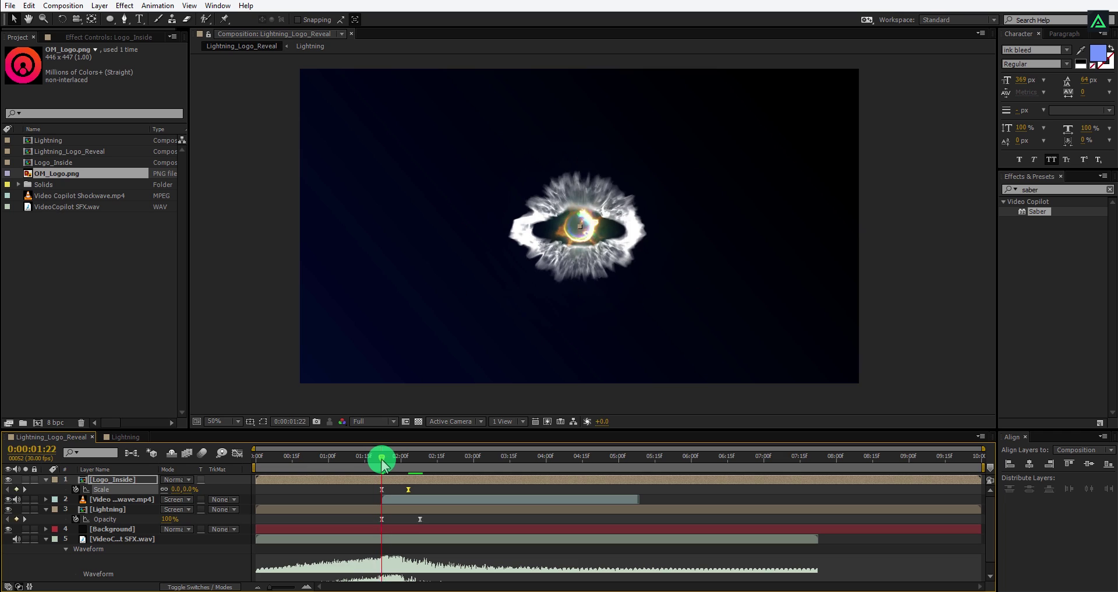
{"action": "left_click", "coordinate": [400, 481]}
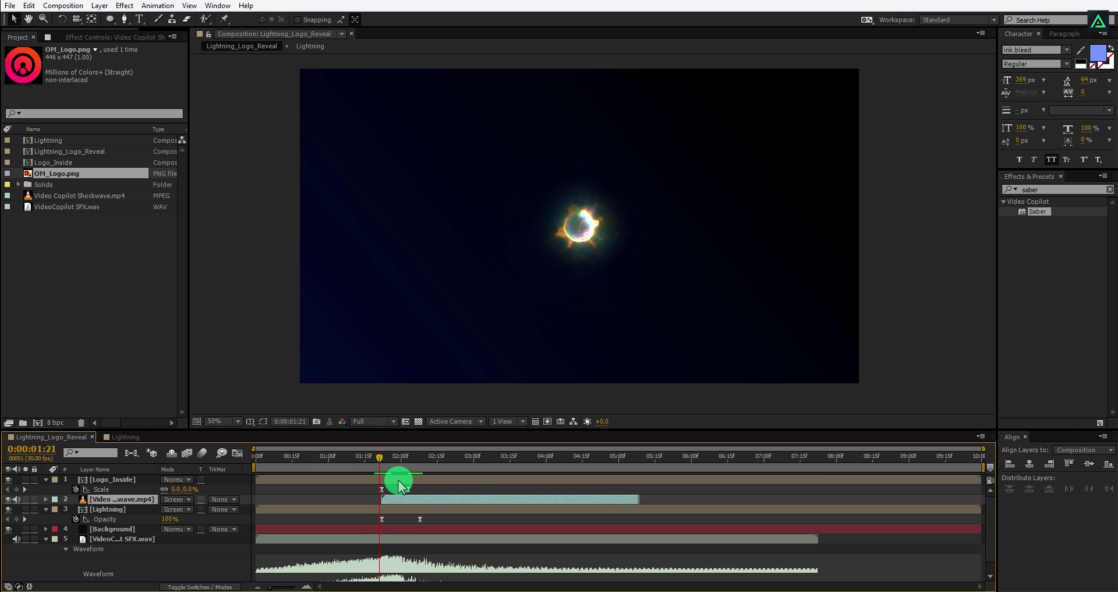
{"action": "left_click", "coordinate": [403, 478]}
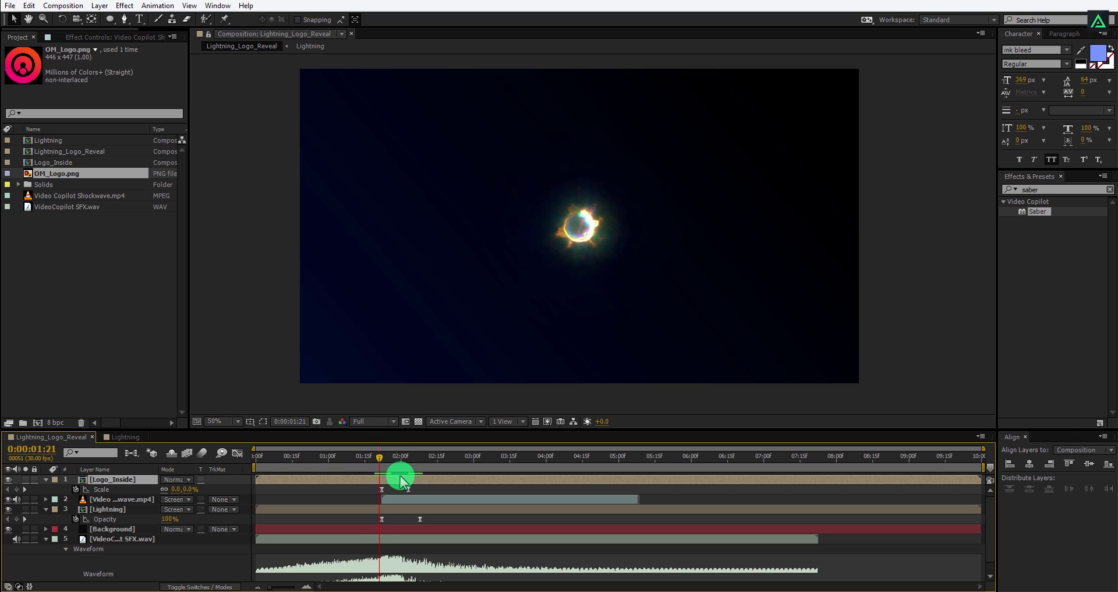
{"action": "left_click_drag", "start_coordinate": [380, 462], "coordinate": [400, 476]}
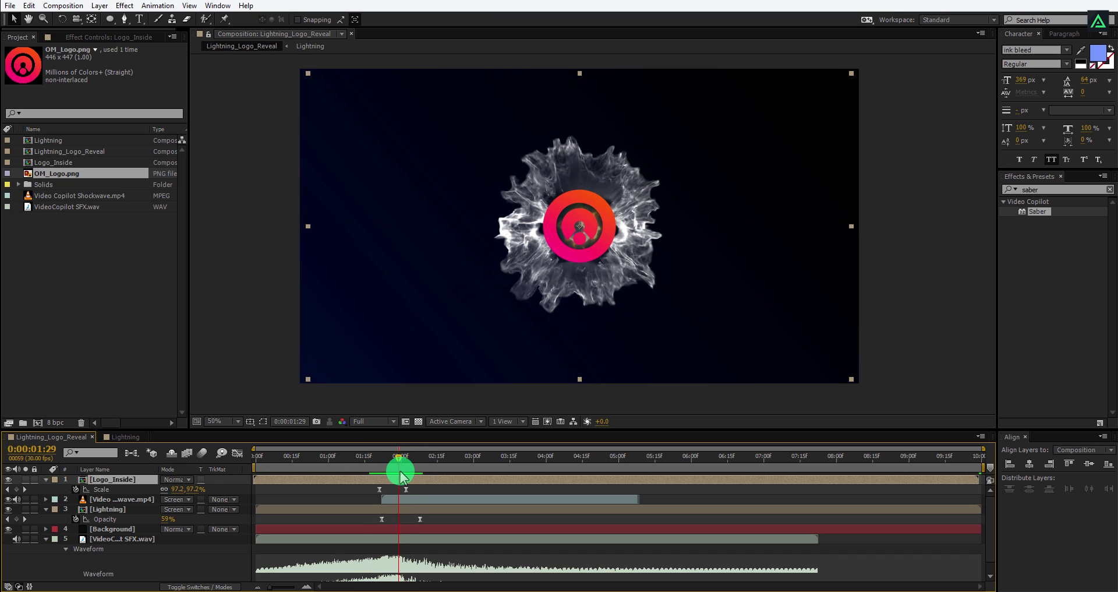
Find the Hue/Saturation effect and apply it to the Video Copilot Shockwave.mp4 layer
{"action": "left_click", "coordinate": [138, 501]}
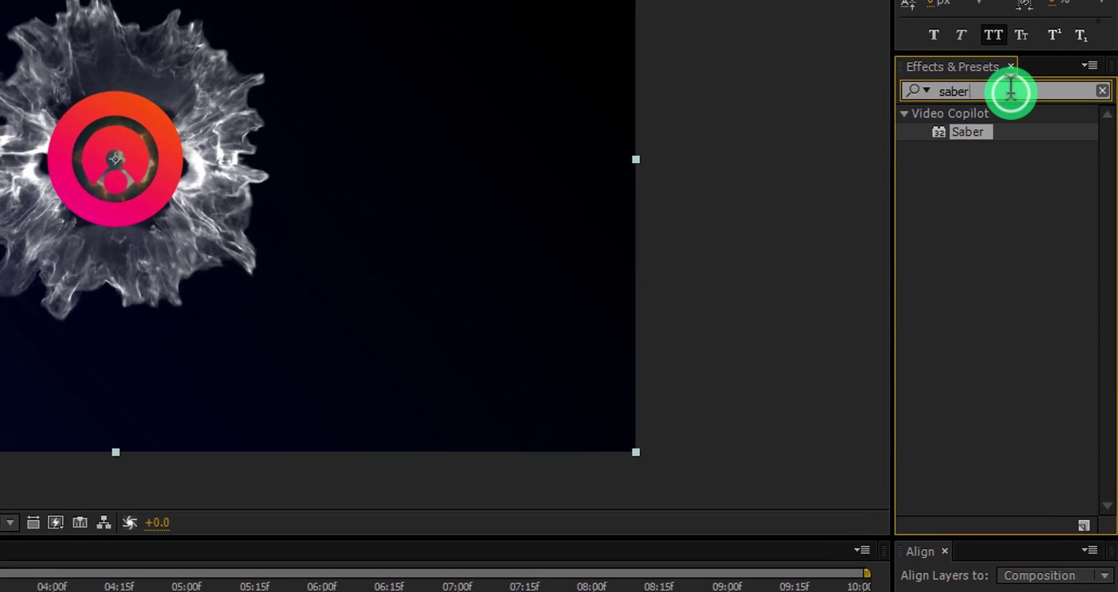
{"action": "left_click", "coordinate": [1059, 189]}
{"action": "type", "text": "hue"}
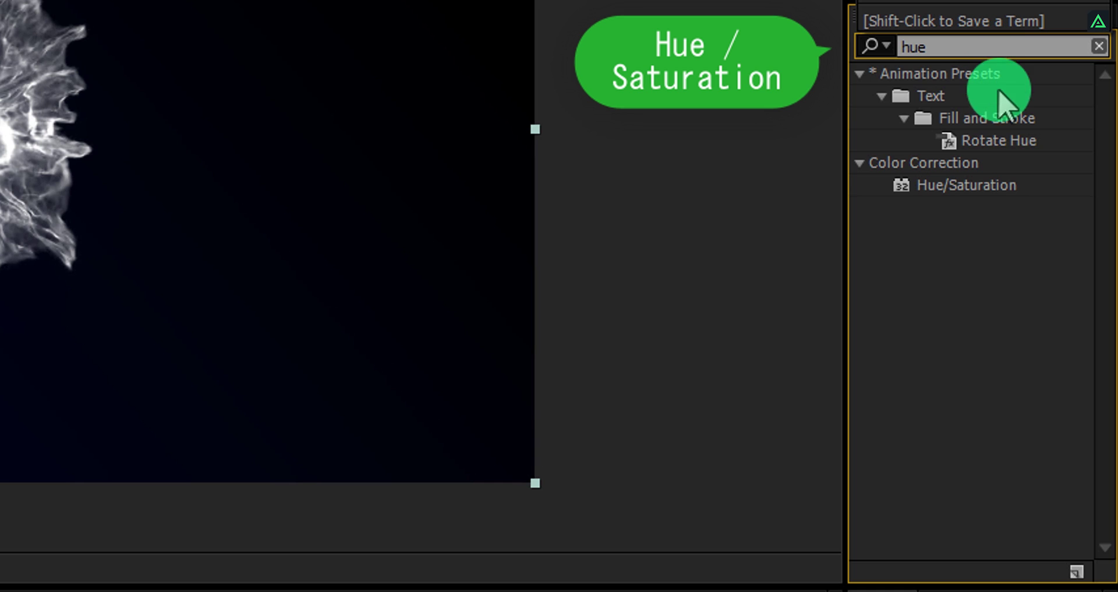
{"action": "left_click", "coordinate": [998, 186]}
{"action": "left_click_drag", "start_coordinate": [999, 184], "coordinate": [90, 172]}
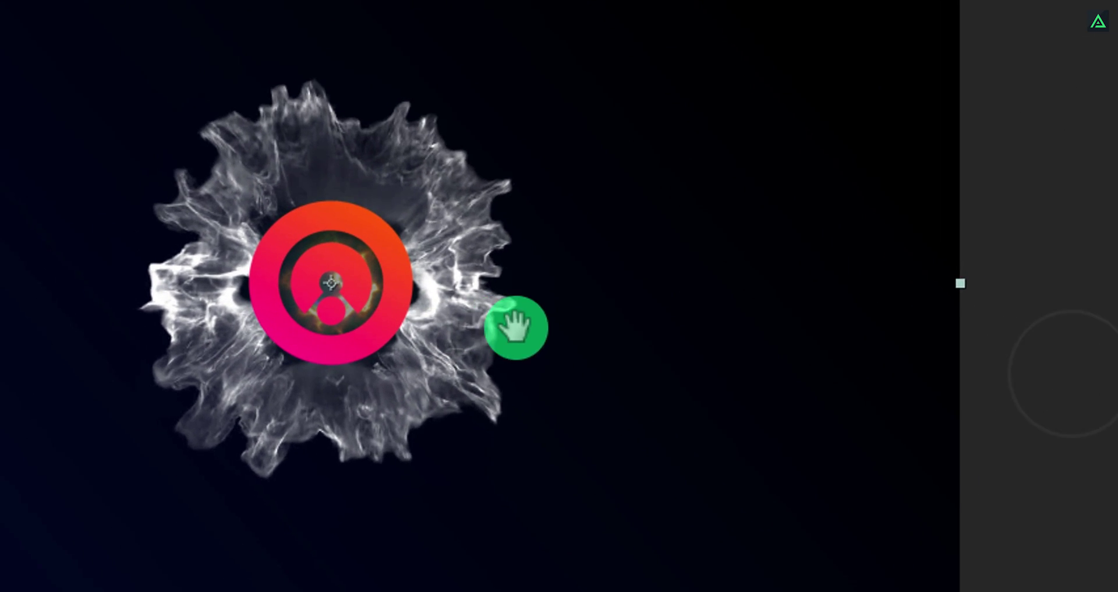
{"action": "left_click_drag", "start_coordinate": [516, 327], "coordinate": [524, 330]}
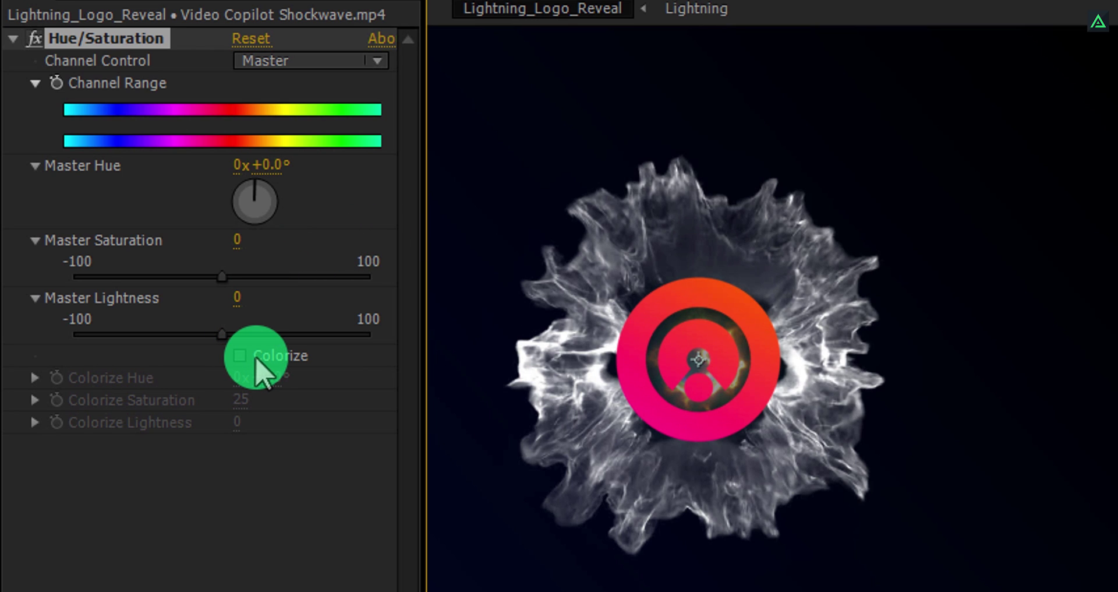
Enable Colorize on the shockwave's Hue/Saturation effect, with Colorize Hue 17° and Colorize Saturation 80
{"action": "left_click", "coordinate": [240, 355]}
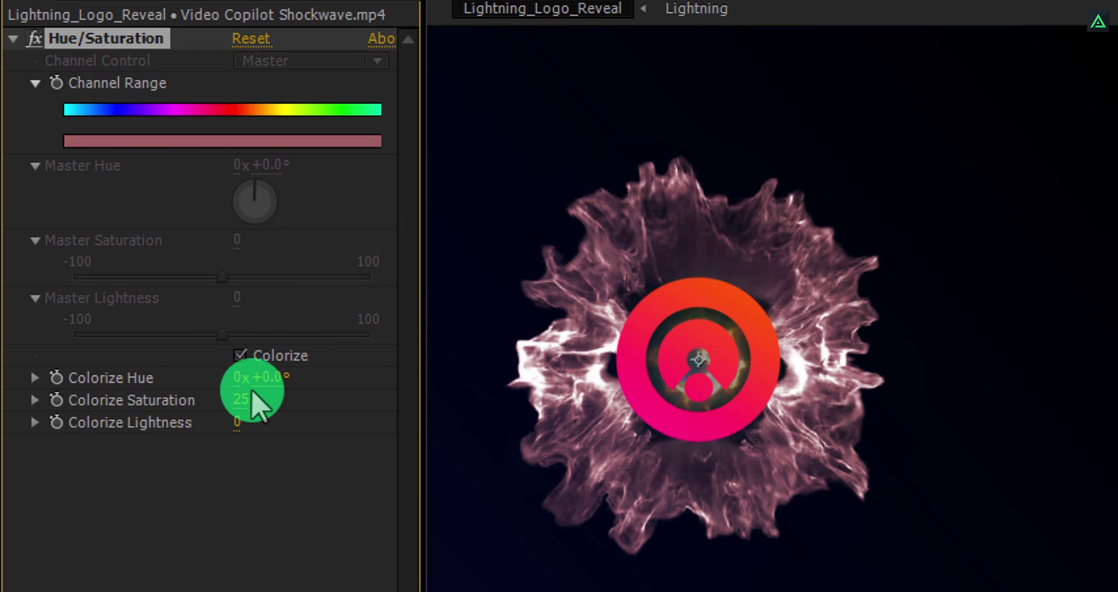
{"action": "left_click_drag", "start_coordinate": [245, 399], "coordinate": [335, 392]}
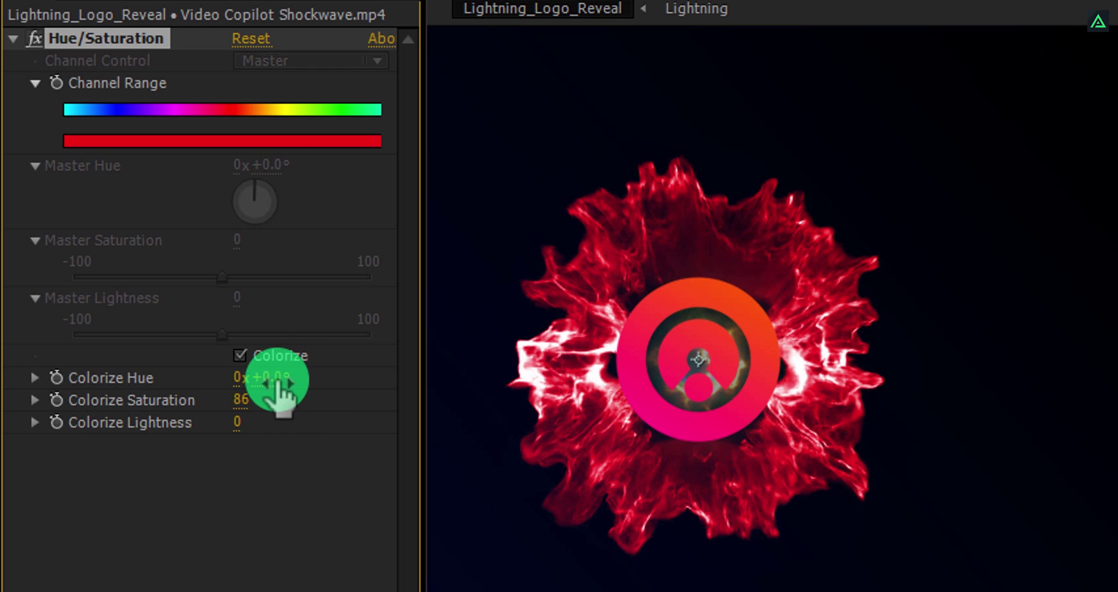
{"action": "left_click_drag", "start_coordinate": [271, 378], "coordinate": [232, 402]}
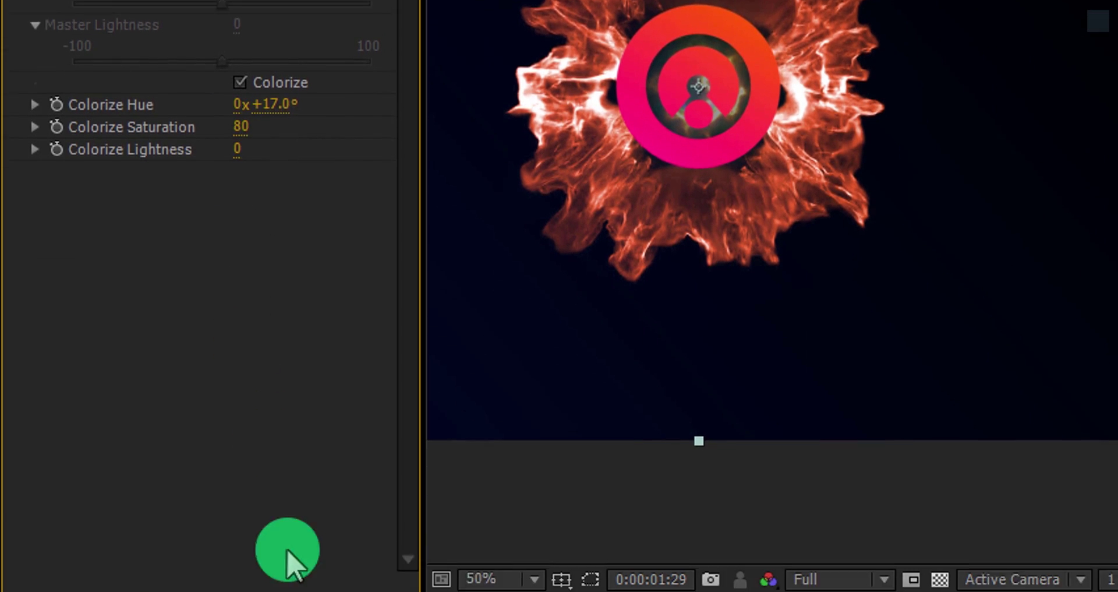
Duplicate the shockwave layer and rotate the copy to 23°
{"action": "left_click", "coordinate": [297, 498]}
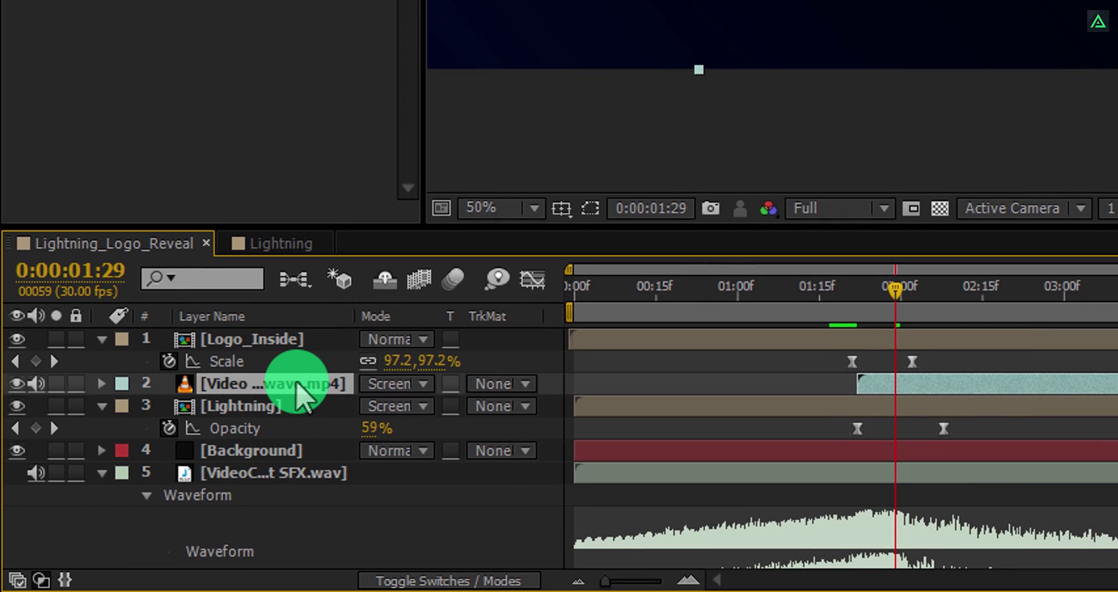
{"action": "key", "text": "ctrl+d"}
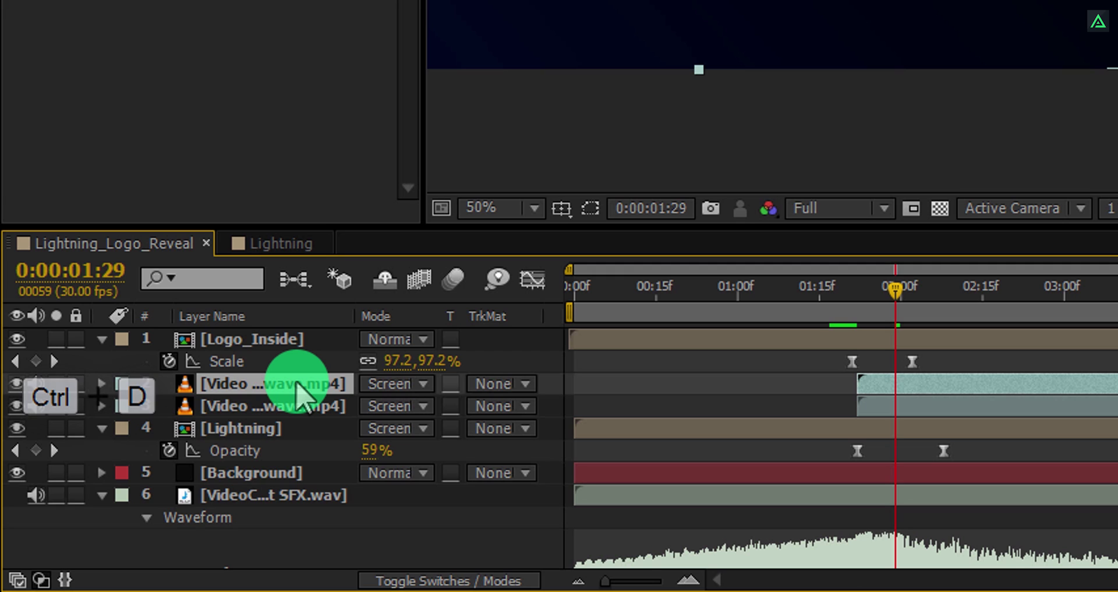
{"action": "key", "text": "r"}
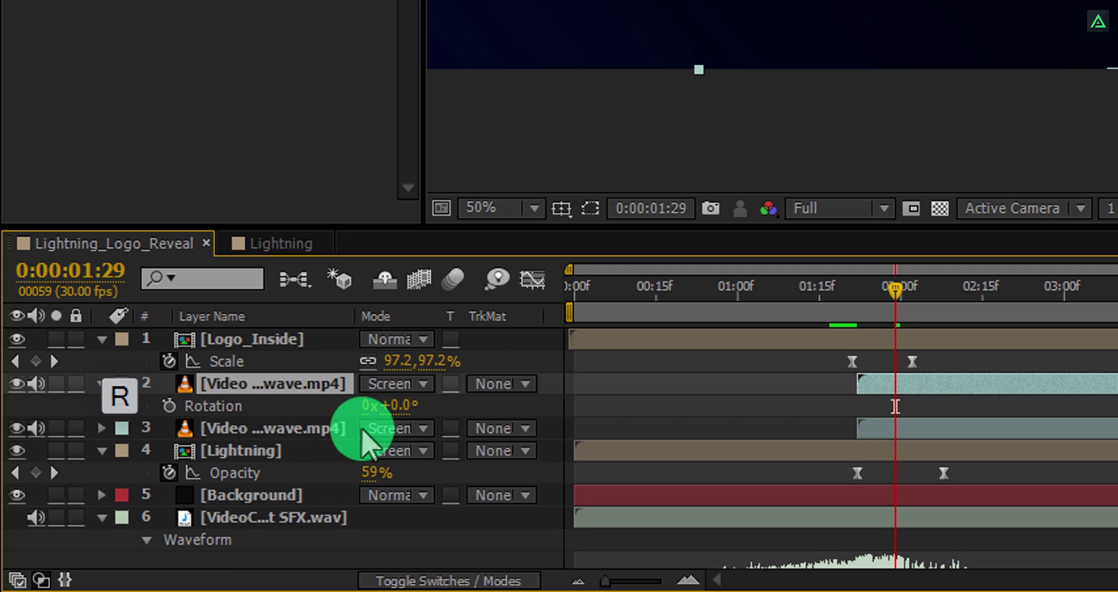
{"action": "left_click_drag", "start_coordinate": [401, 404], "coordinate": [429, 403]}
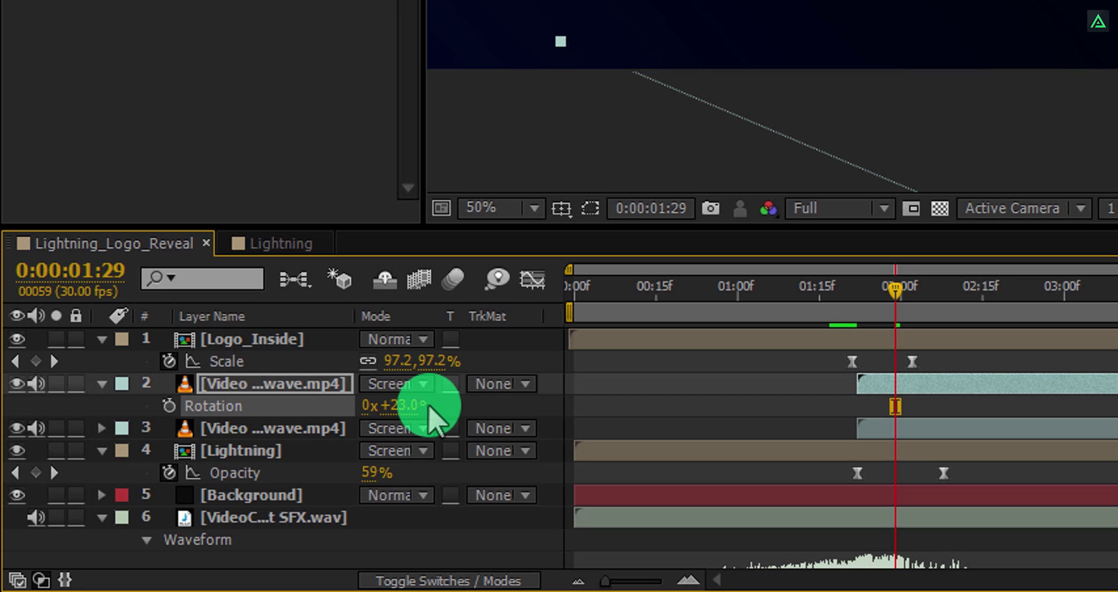
Start the duplicated shockwave two frames later than the original and change its Colorize Hue to a pink-magenta
{"action": "left_click", "coordinate": [868, 381]}
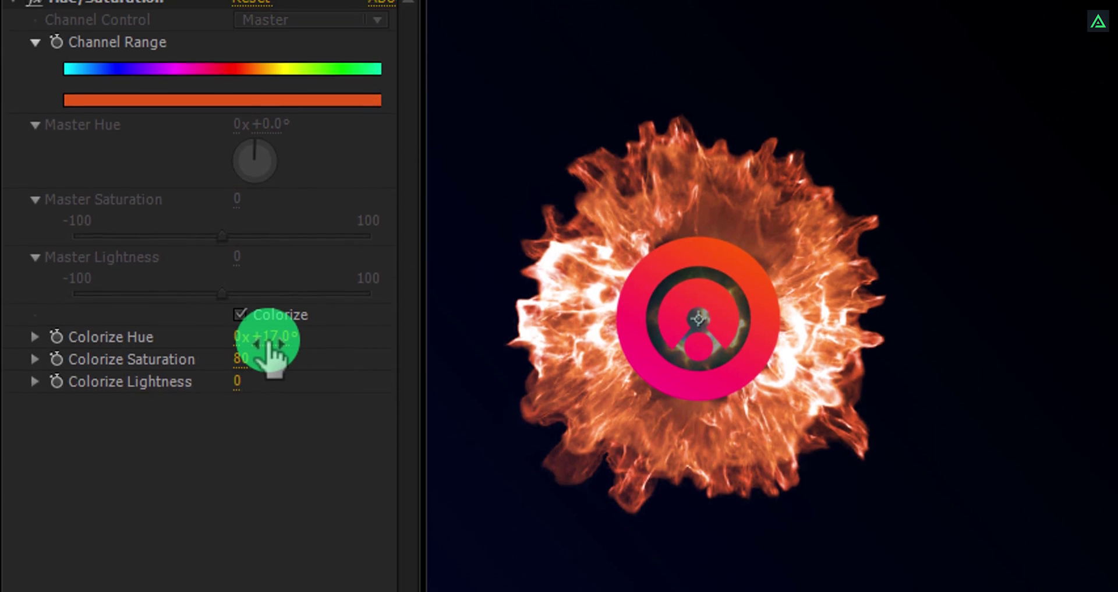
{"action": "left_click_drag", "start_coordinate": [268, 347], "coordinate": [450, 324]}
{"action": "left_click_drag", "start_coordinate": [450, 365], "coordinate": [654, 343]}
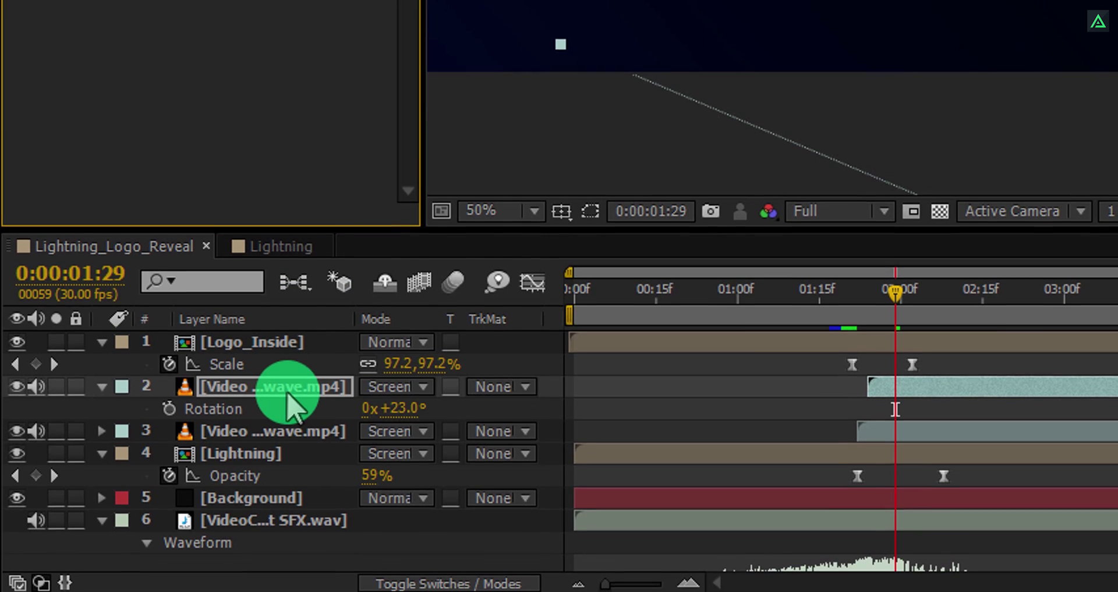
Duplicate the rotated shockwave layer, start the new copy two frames later, and increase its rotation beyond 23°
{"action": "left_click", "coordinate": [285, 387]}
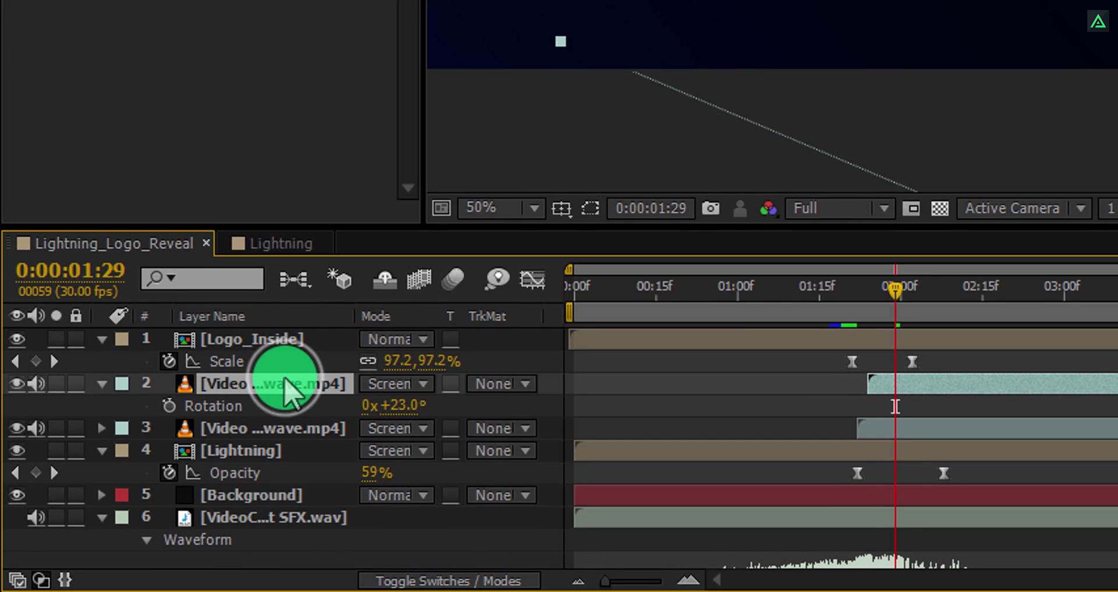
{"action": "key", "text": "ctrl+d"}
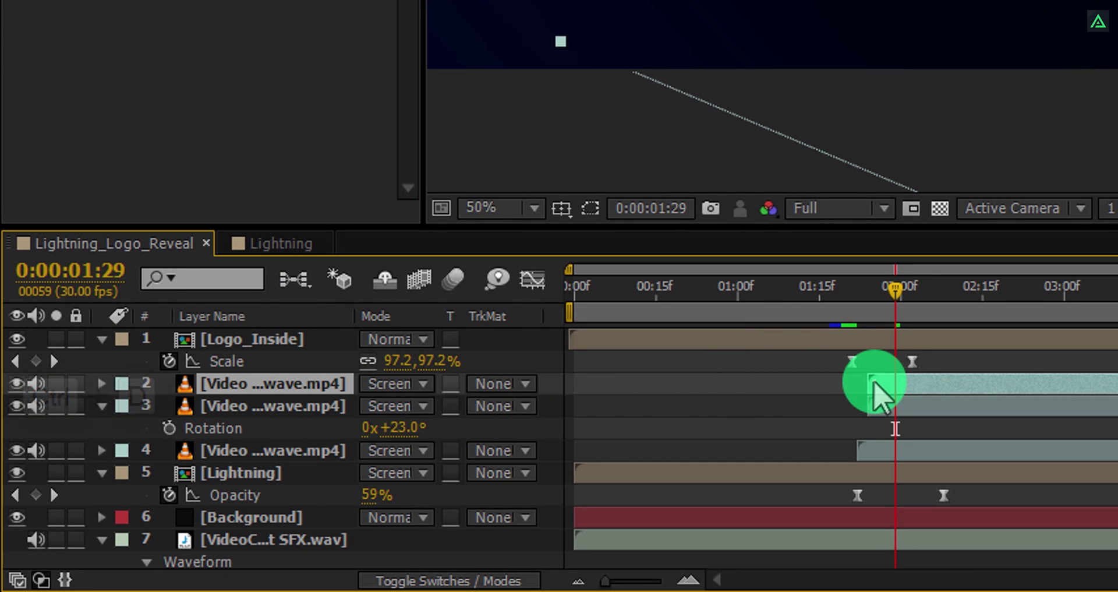
{"action": "left_click_drag", "start_coordinate": [879, 382], "coordinate": [884, 384]}
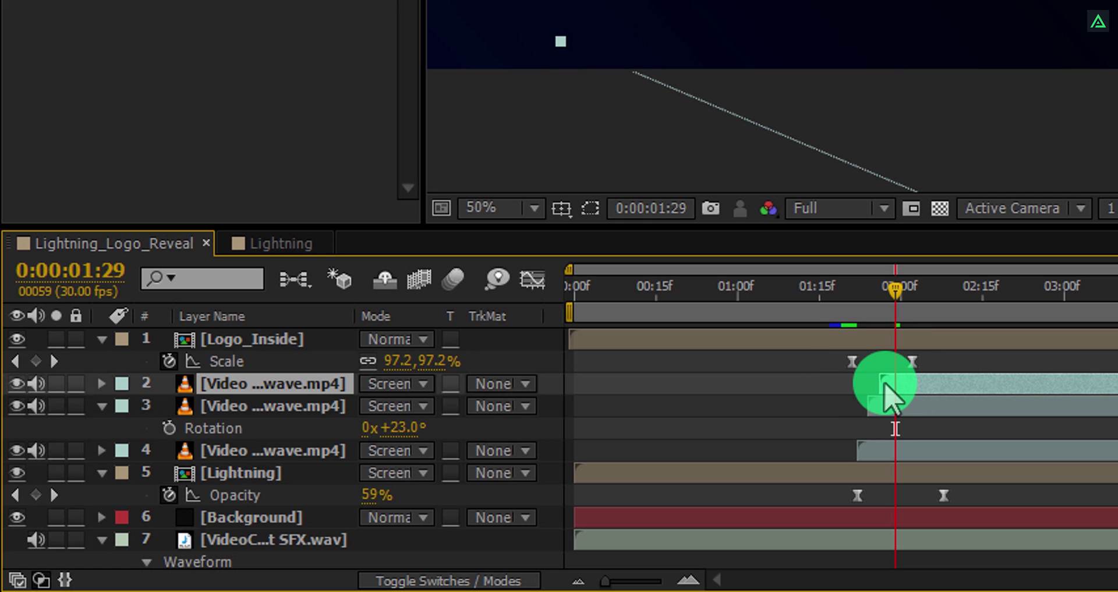
{"action": "key", "text": "r"}
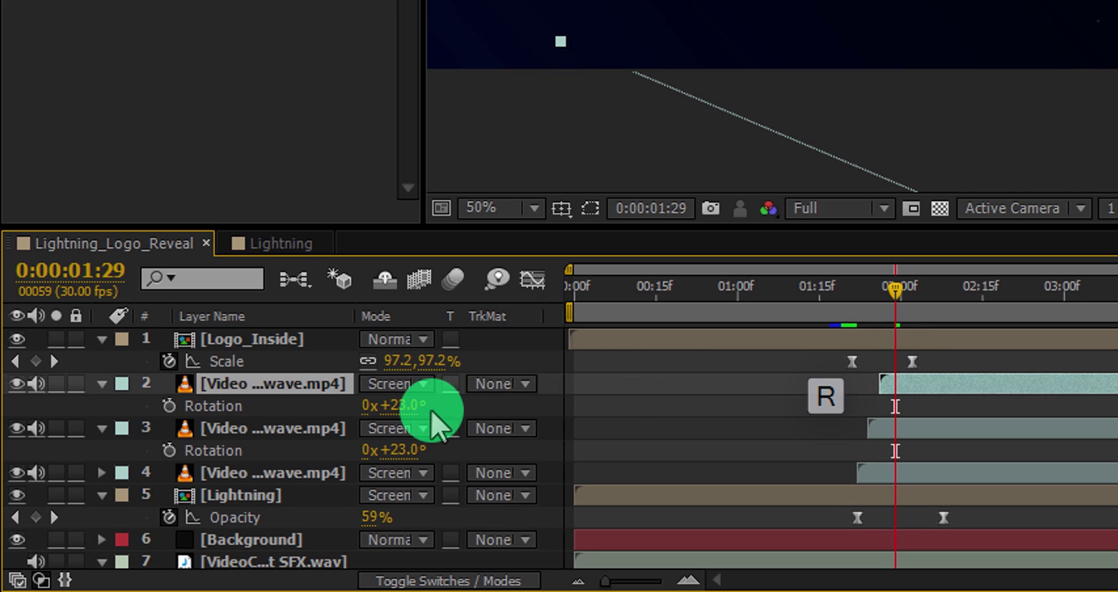
{"action": "left_click_drag", "start_coordinate": [394, 402], "coordinate": [412, 401]}
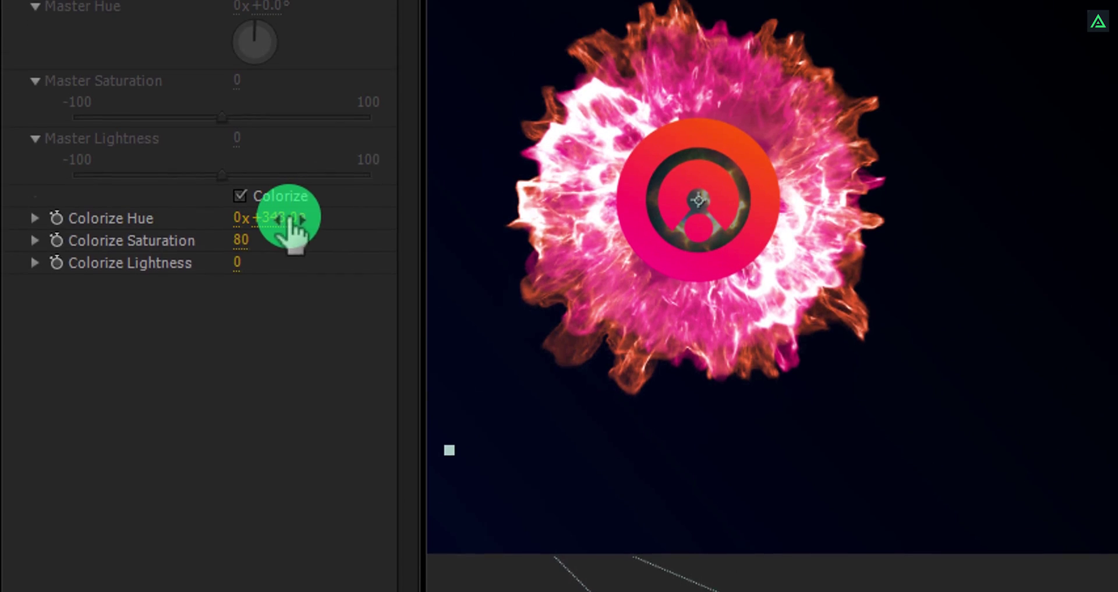
Set the Colorize Hue of the 45° rotated shockwave copy to 51°
{"action": "left_click_drag", "start_coordinate": [289, 217], "coordinate": [193, 287]}
{"action": "left_click_drag", "start_coordinate": [193, 446], "coordinate": [76, 547]}
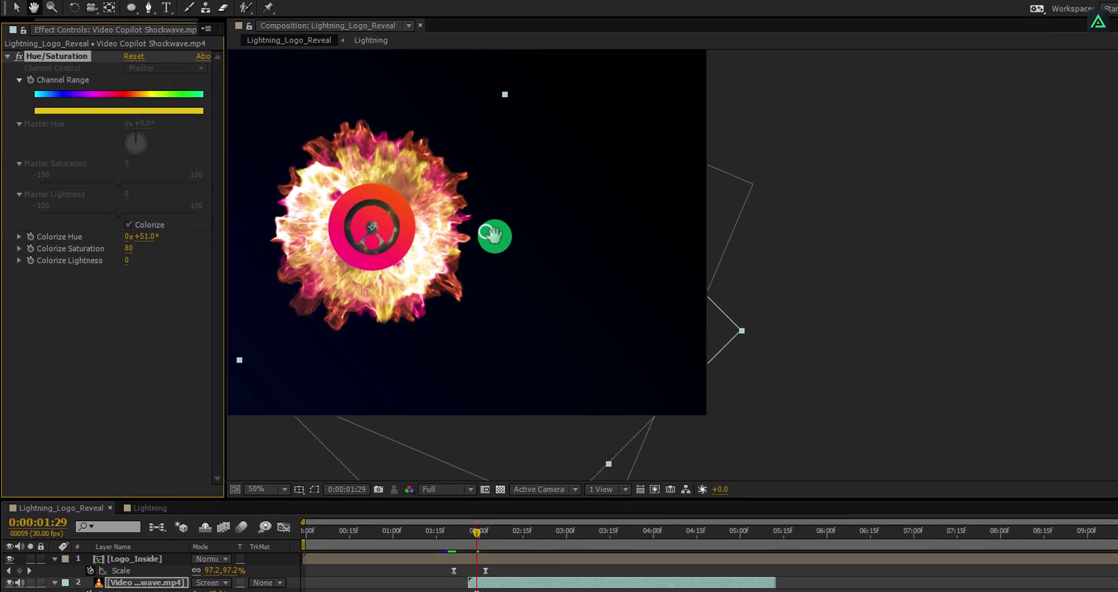
{"action": "left_click_drag", "start_coordinate": [494, 236], "coordinate": [824, 264]}
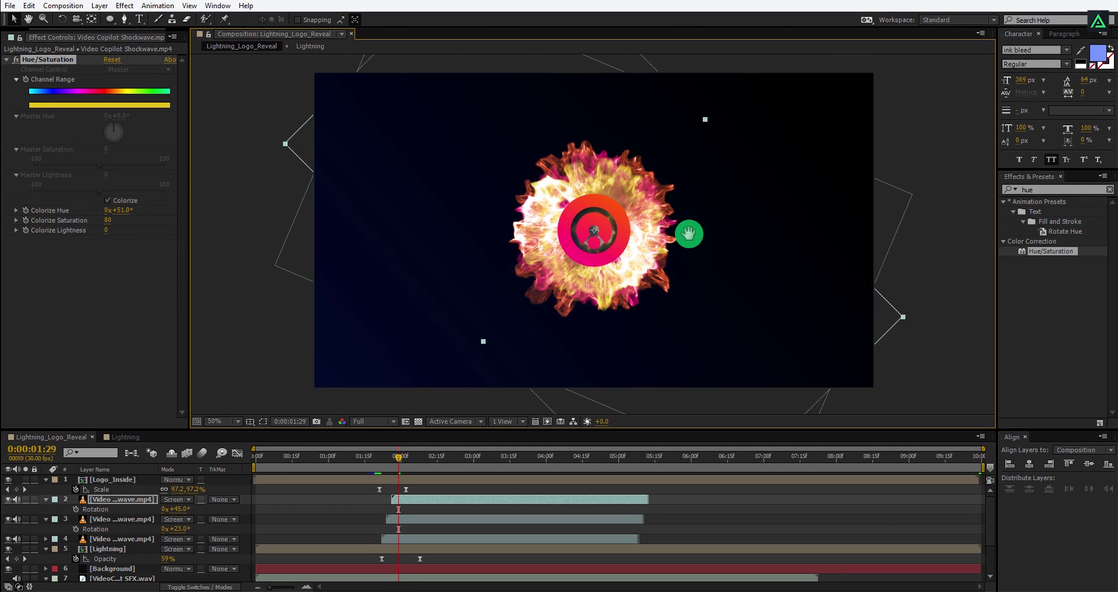
Apply the Wiggle - position preset to the Lightning layer with the playhead at the start of the composition
{"action": "left_click", "coordinate": [111, 549]}
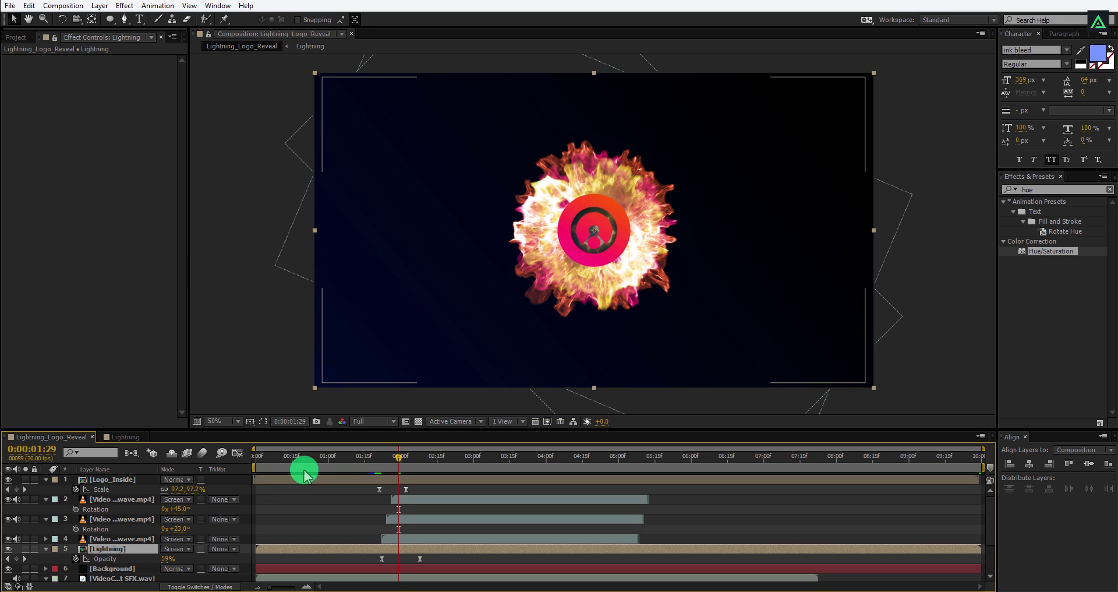
{"action": "left_click", "coordinate": [257, 457]}
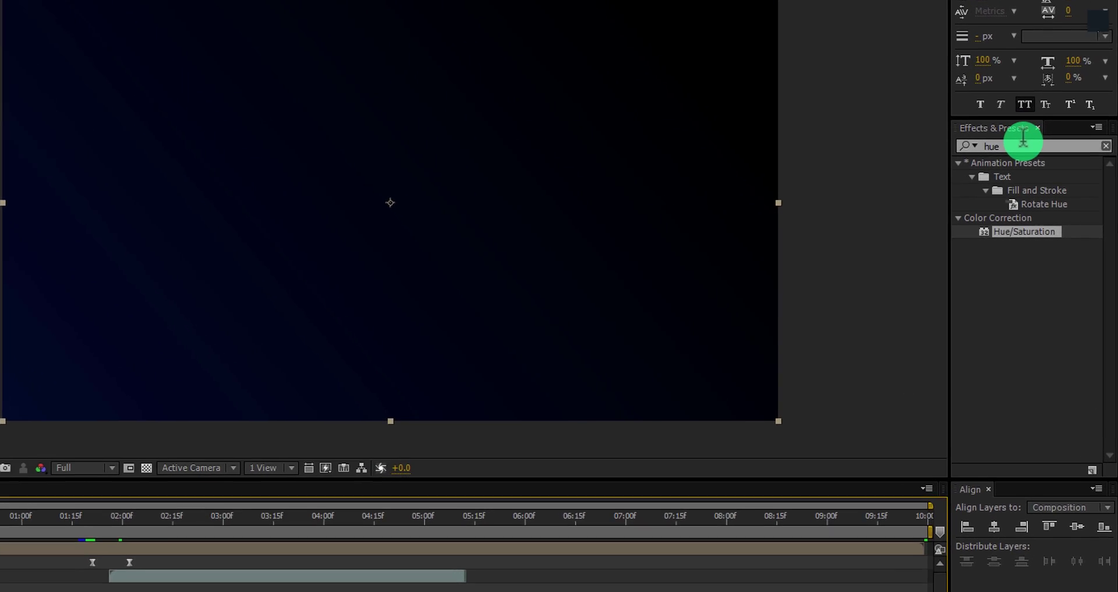
{"action": "left_click", "coordinate": [1048, 189]}
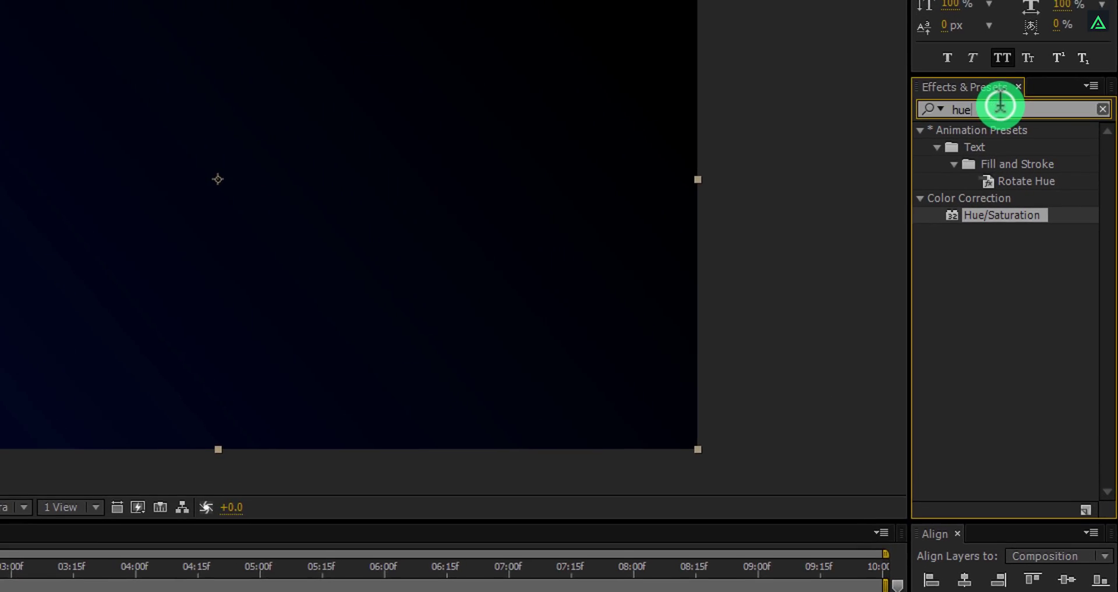
{"action": "double_click", "coordinate": [999, 105]}
{"action": "type", "text": "wig"}
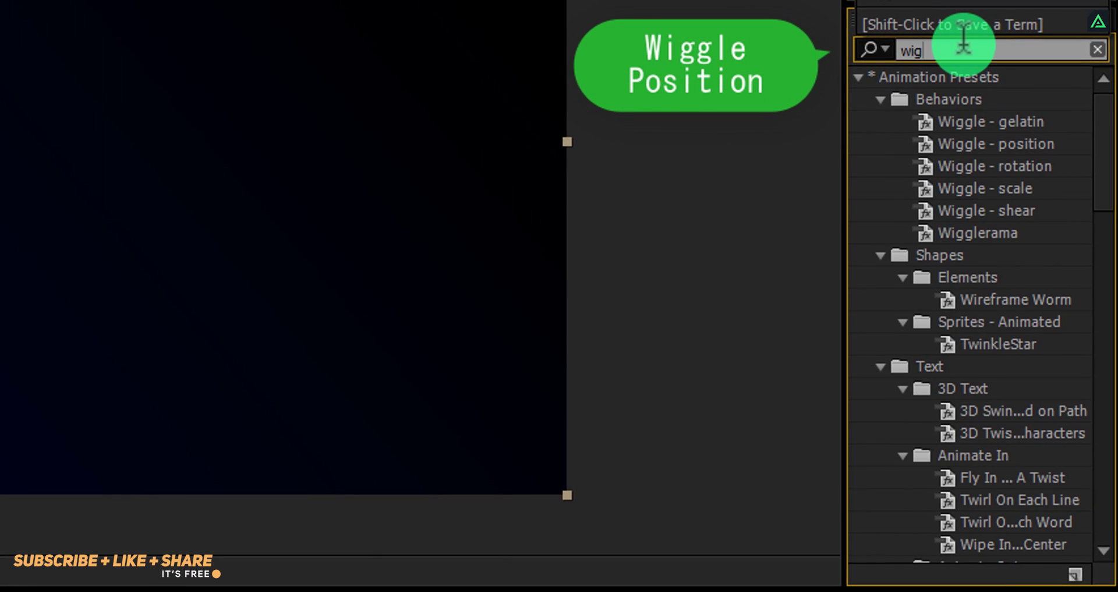
{"action": "type", "text": "gl"}
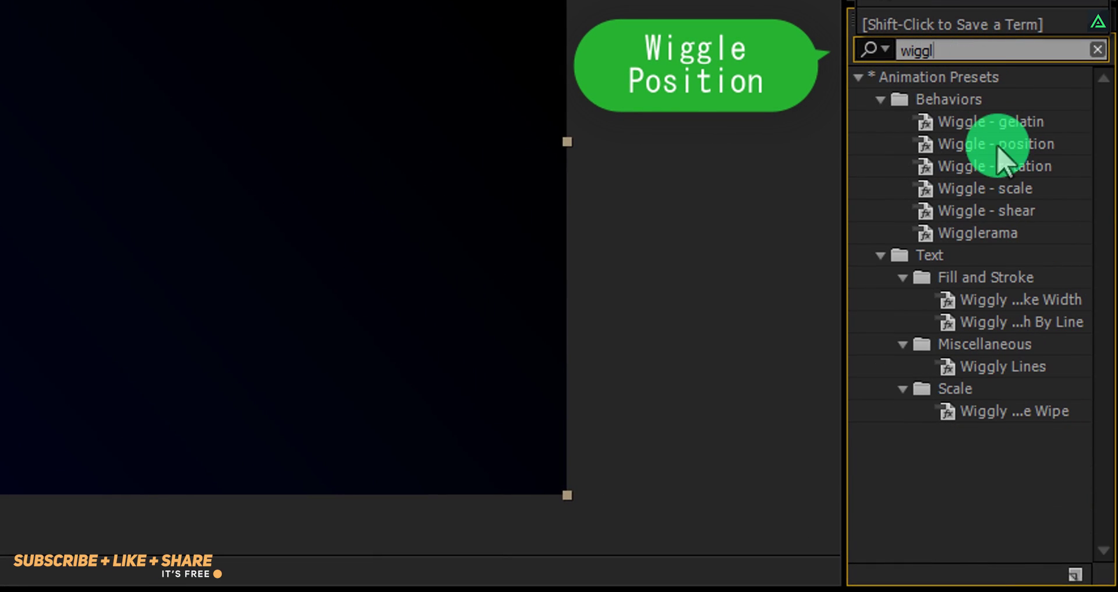
{"action": "left_click", "coordinate": [993, 148]}
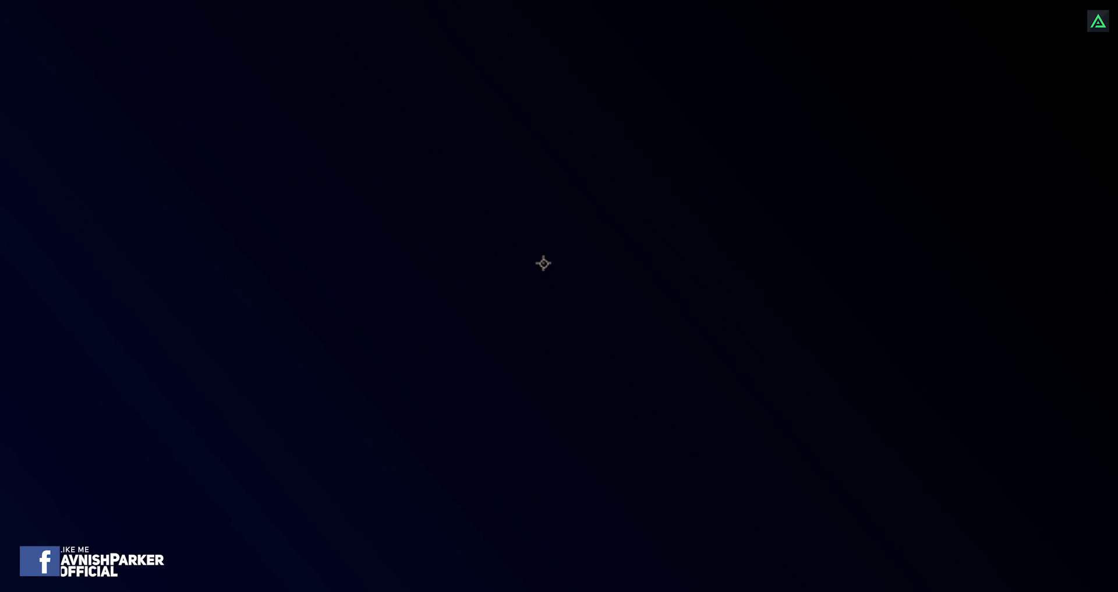
Set Wiggle Speed and Wiggle Amount to 0 and enable keyframing for both at the first frame
{"action": "left_click", "coordinate": [252, 62]}
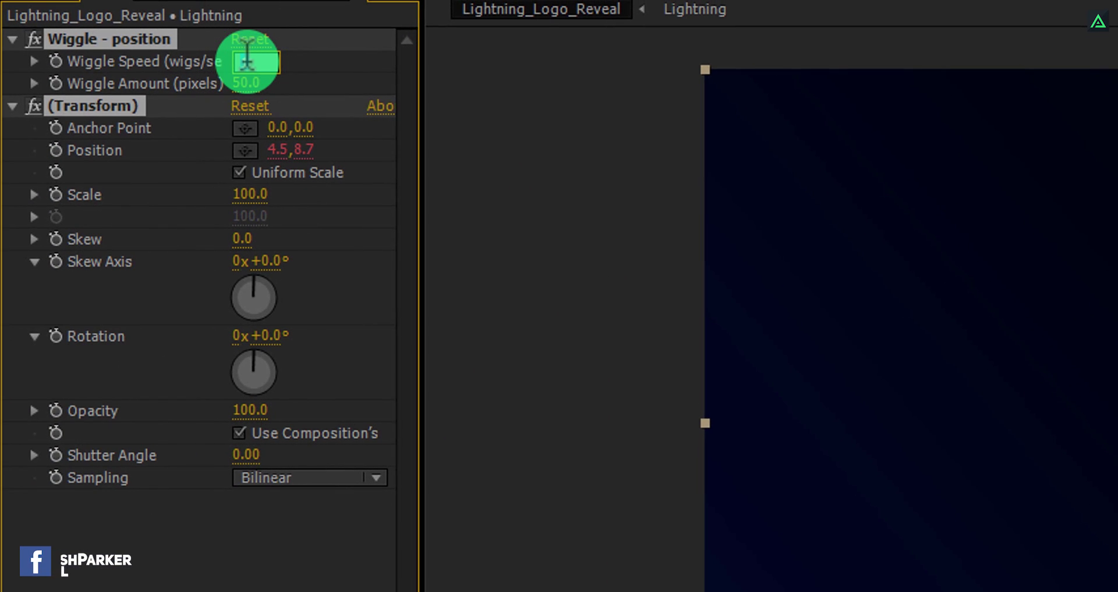
{"action": "type", "text": "0"}
{"action": "key", "text": "Return"}
{"action": "left_click", "coordinate": [257, 83]}
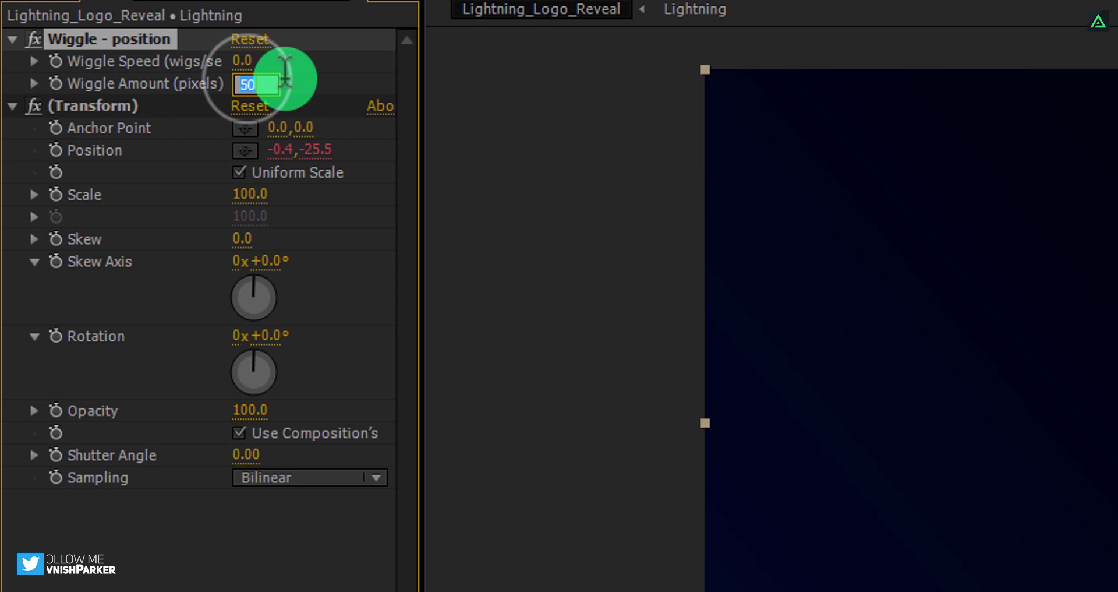
{"action": "type", "text": "0"}
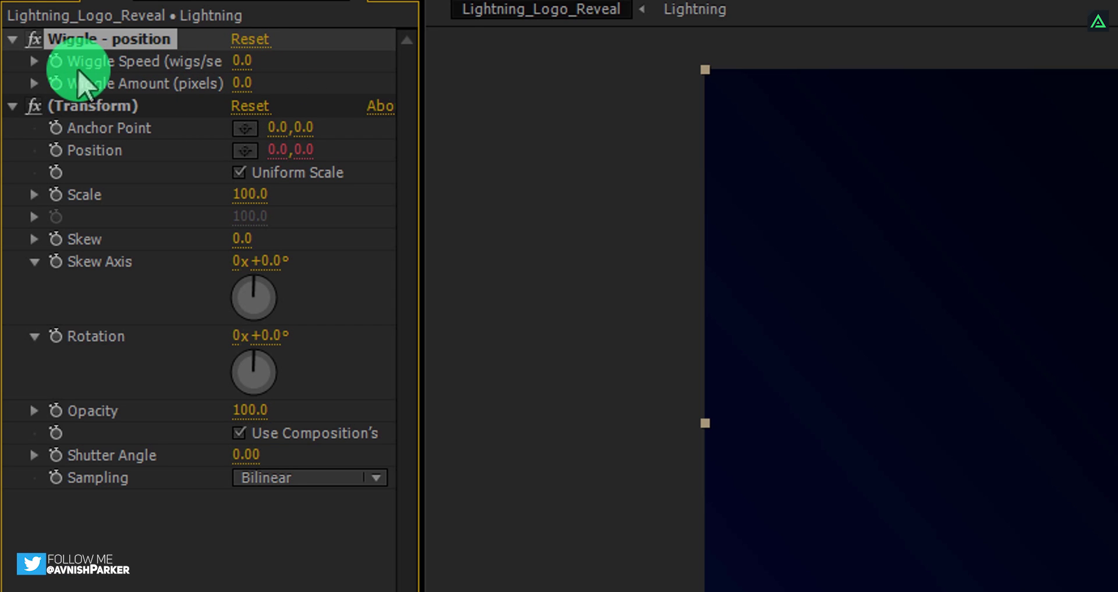
{"action": "left_click", "coordinate": [54, 84]}
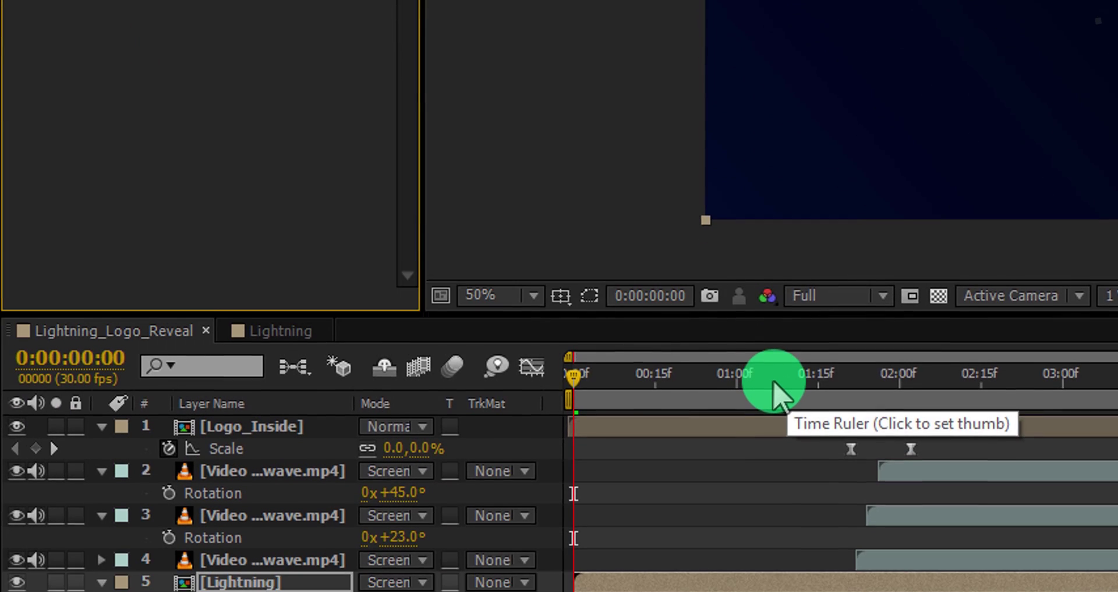
At 0:00:01:07, keyframe the Lightning layer's Wiggle Speed at 100 and Wiggle Amount at 20 pixels
{"action": "left_click", "coordinate": [777, 384]}
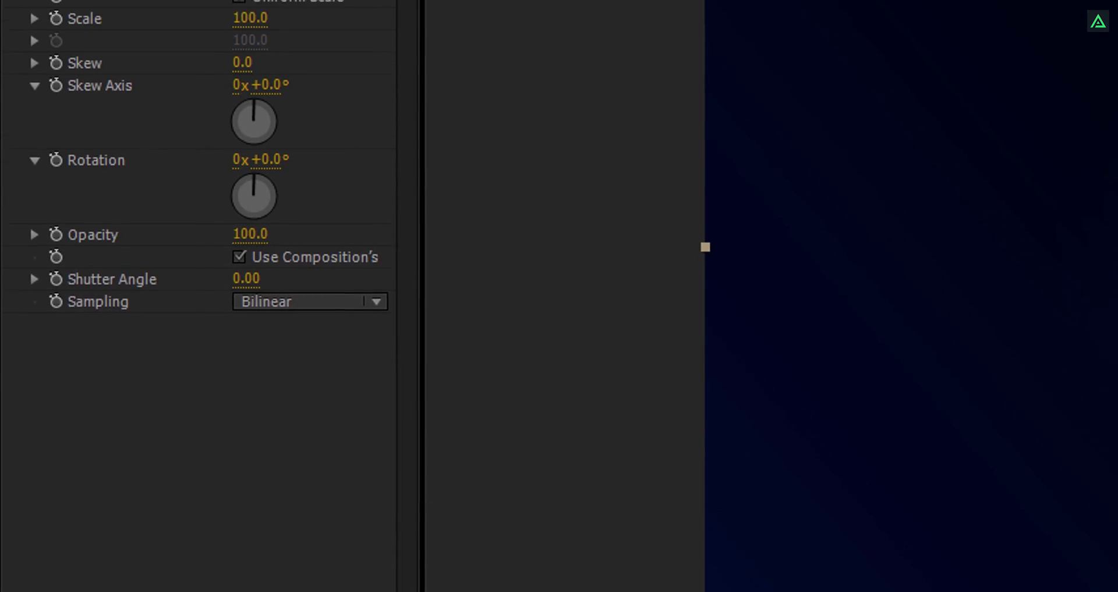
{"action": "left_click", "coordinate": [250, 32]}
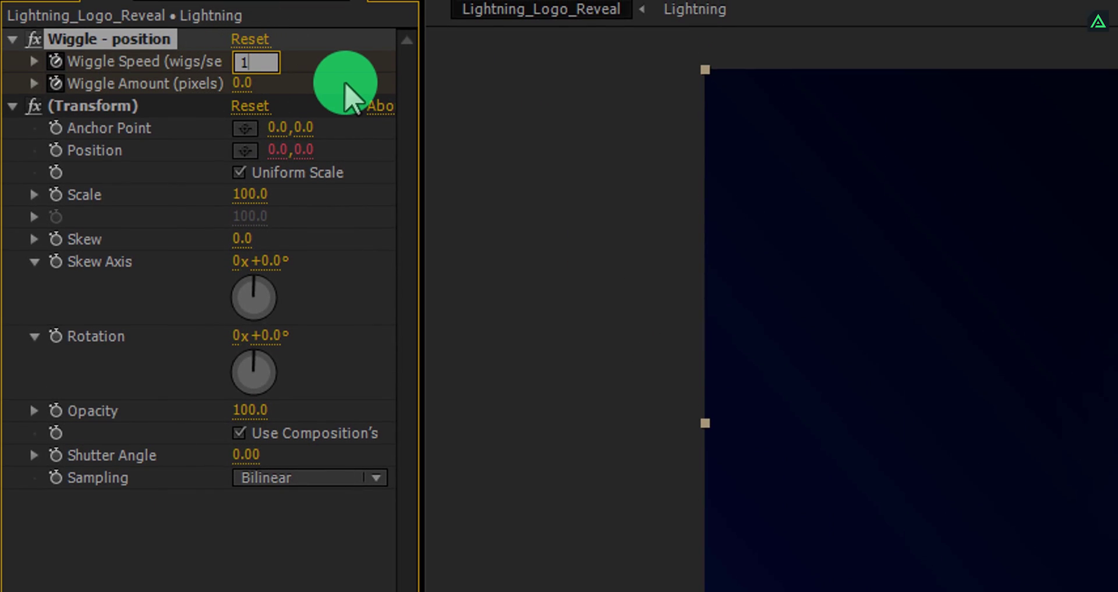
{"action": "left_click", "coordinate": [243, 84]}
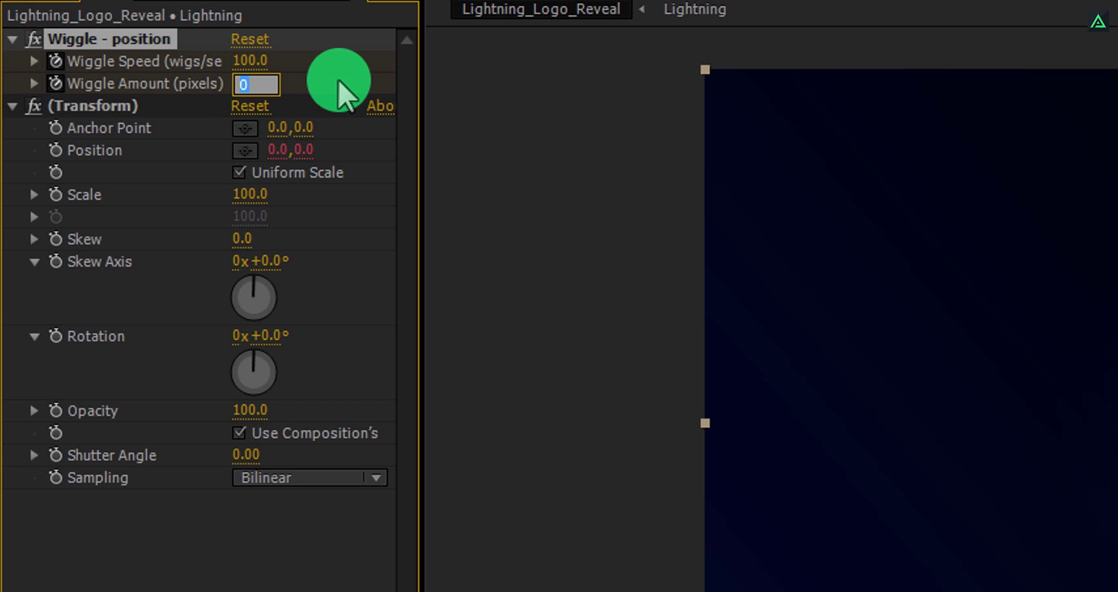
{"action": "type", "text": "20"}
{"action": "key", "text": "Return"}
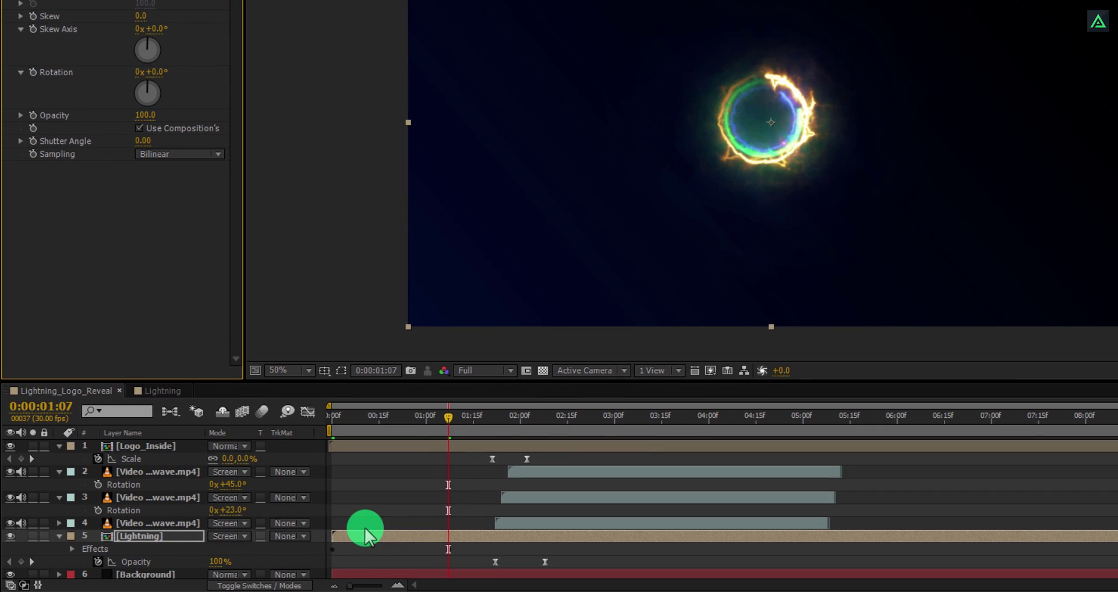
Reveal the Lightning layer's keyframes and apply Easy Ease to all four Wiggle Speed and Wiggle Amount keyframes
{"action": "key", "text": "u"}
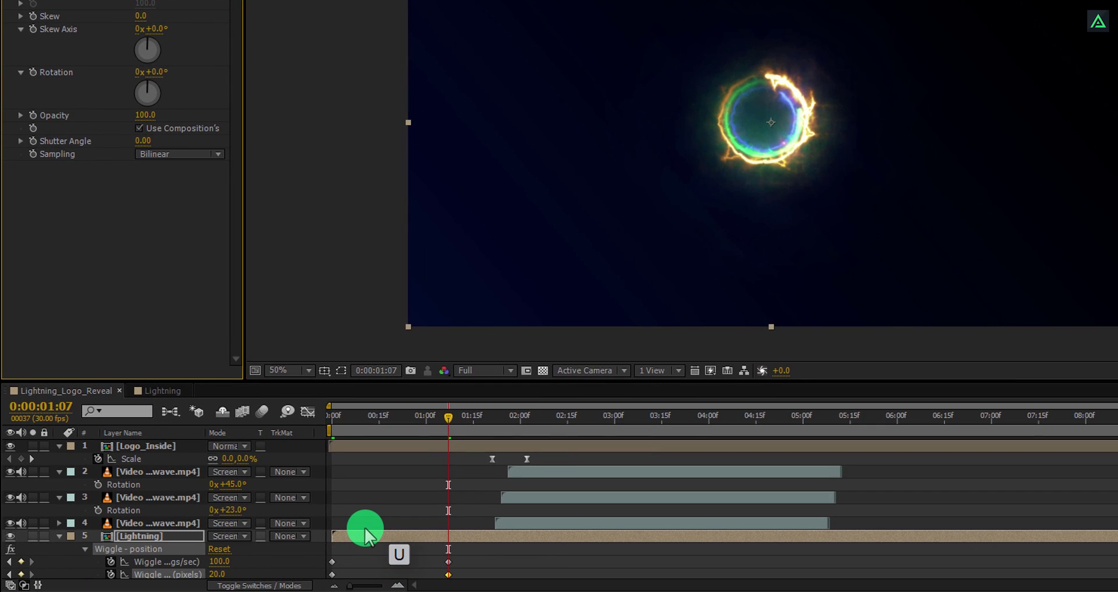
{"action": "scroll", "coordinate": [379, 527], "scroll_direction": "down", "scroll_amount": 3}
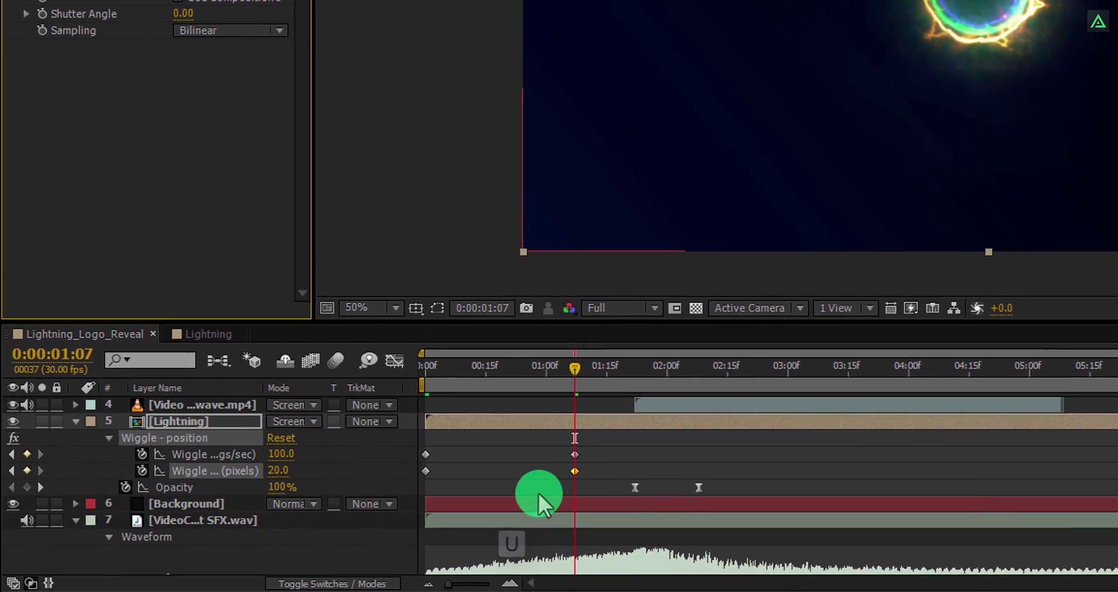
{"action": "left_click_drag", "start_coordinate": [593, 435], "coordinate": [445, 473]}
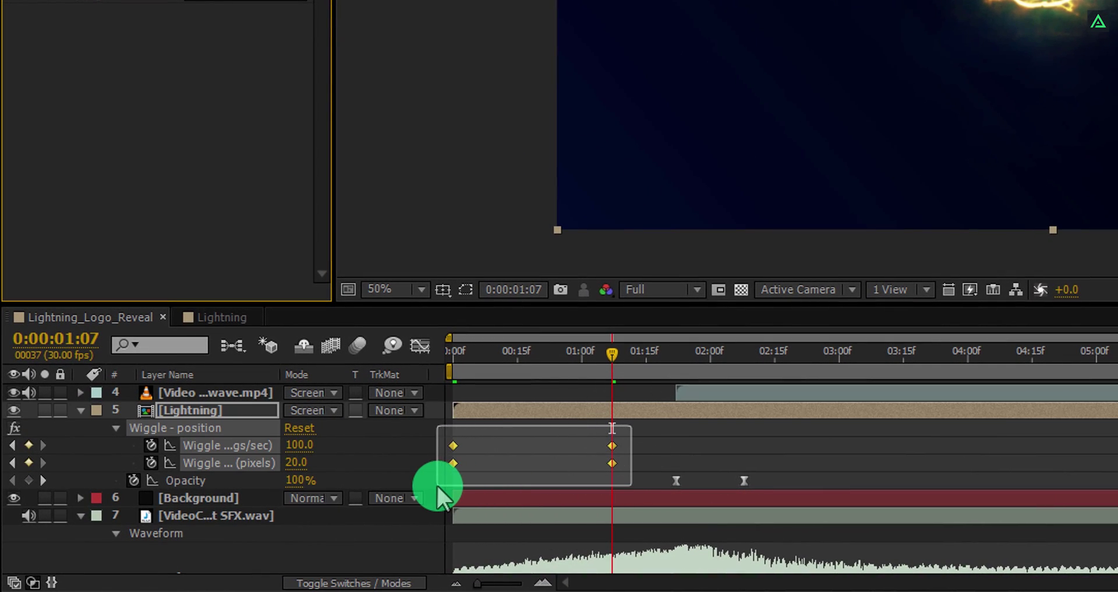
{"action": "right_click", "coordinate": [449, 464]}
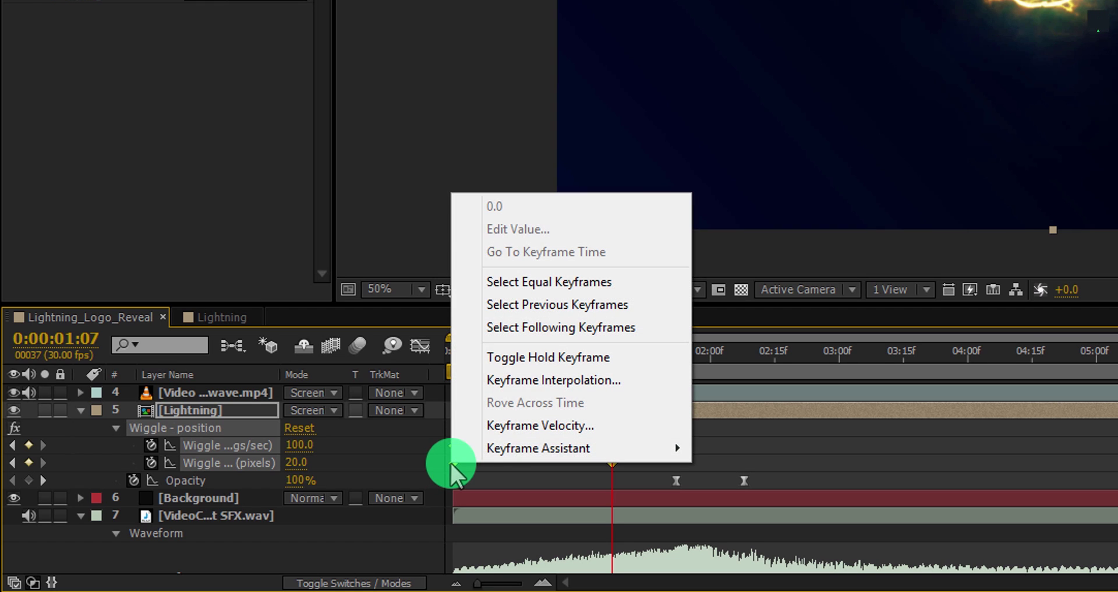
{"action": "mouse_move", "coordinate": [505, 457]}
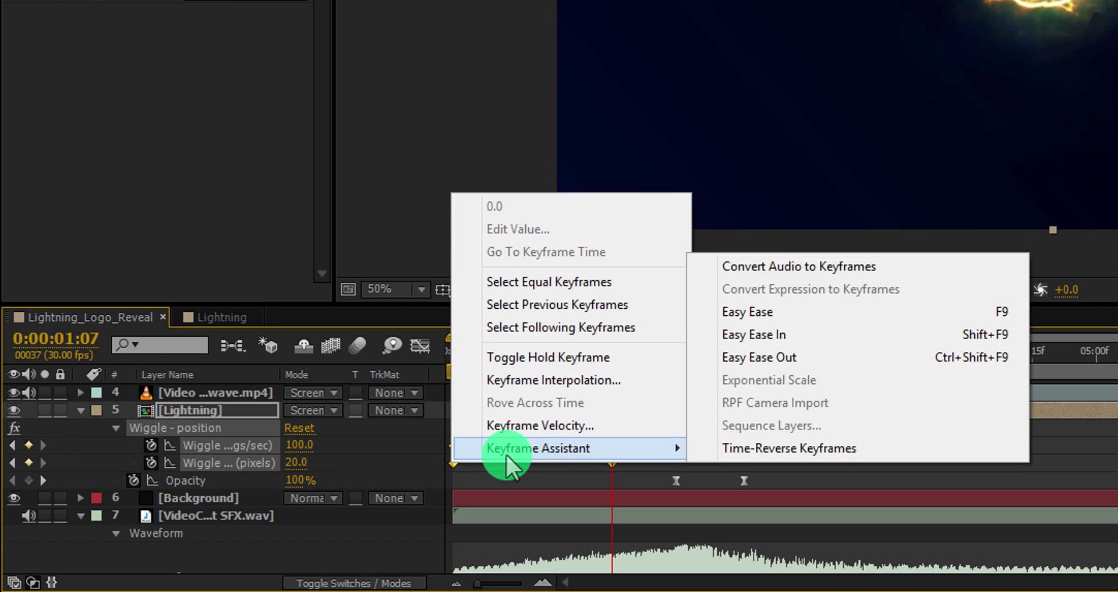
{"action": "left_click", "coordinate": [806, 306]}
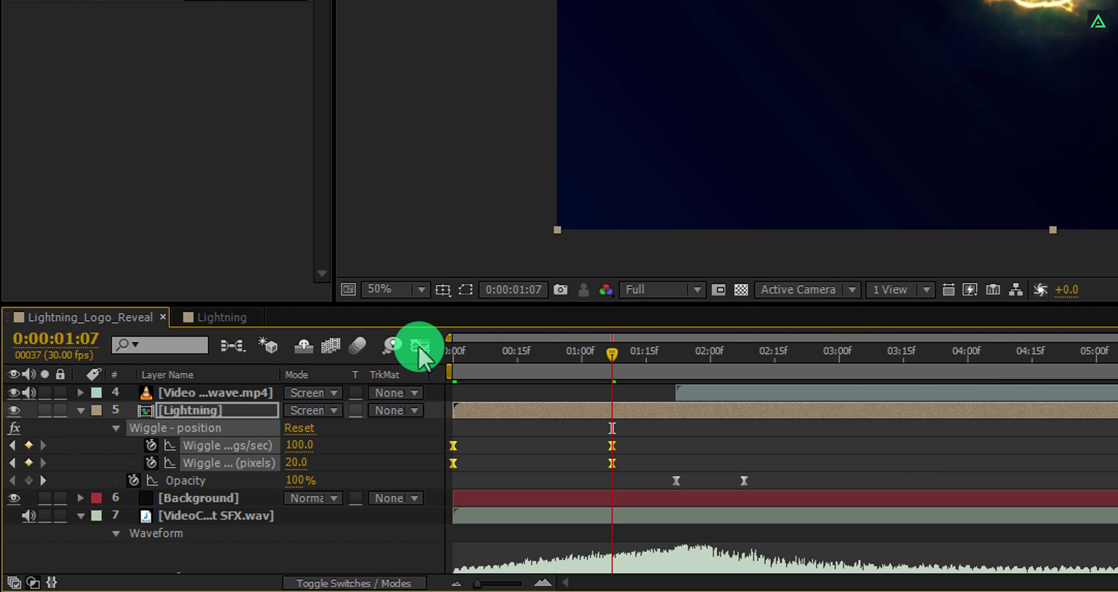
Reshape the wiggle keyframes' speed curves in the Graph Editor so they build slowly and peak at about one second
{"action": "left_click", "coordinate": [419, 344]}
{"action": "left_click_drag", "start_coordinate": [489, 494], "coordinate": [529, 512]}
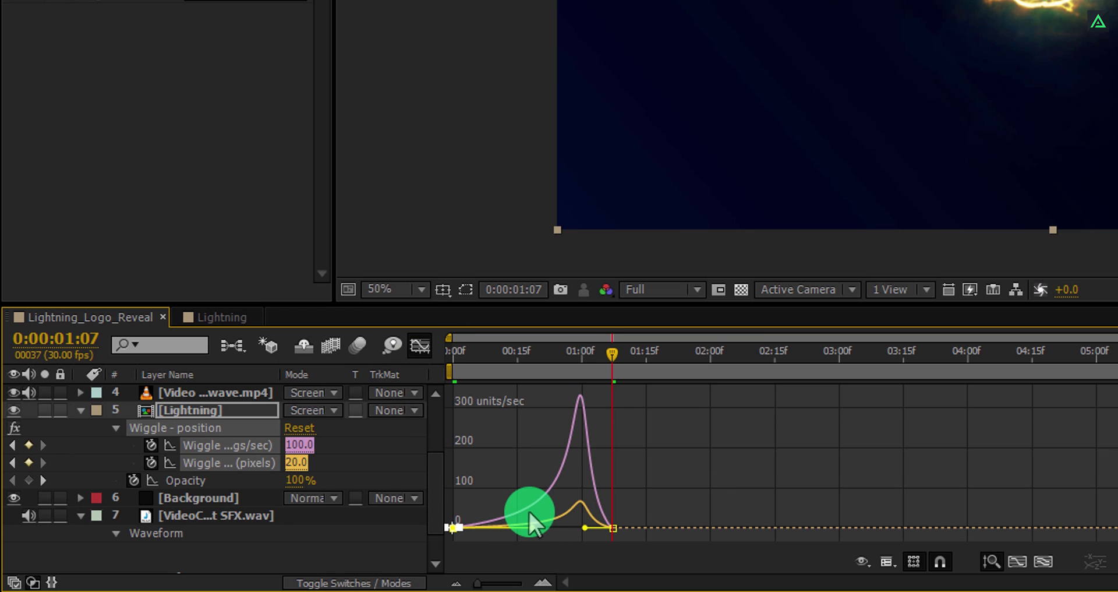
{"action": "left_click", "coordinate": [420, 351]}
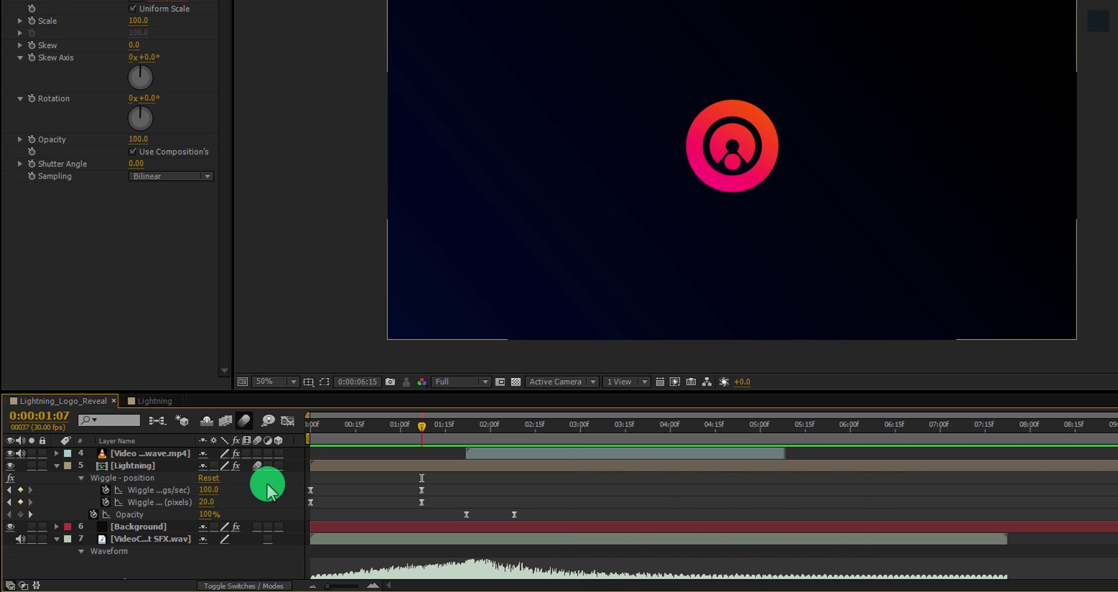
Select the Lightning layer's Wiggle Speed and Wiggle Amount keyframes at 0:00:01:07
{"action": "left_click_drag", "start_coordinate": [405, 481], "coordinate": [436, 514]}
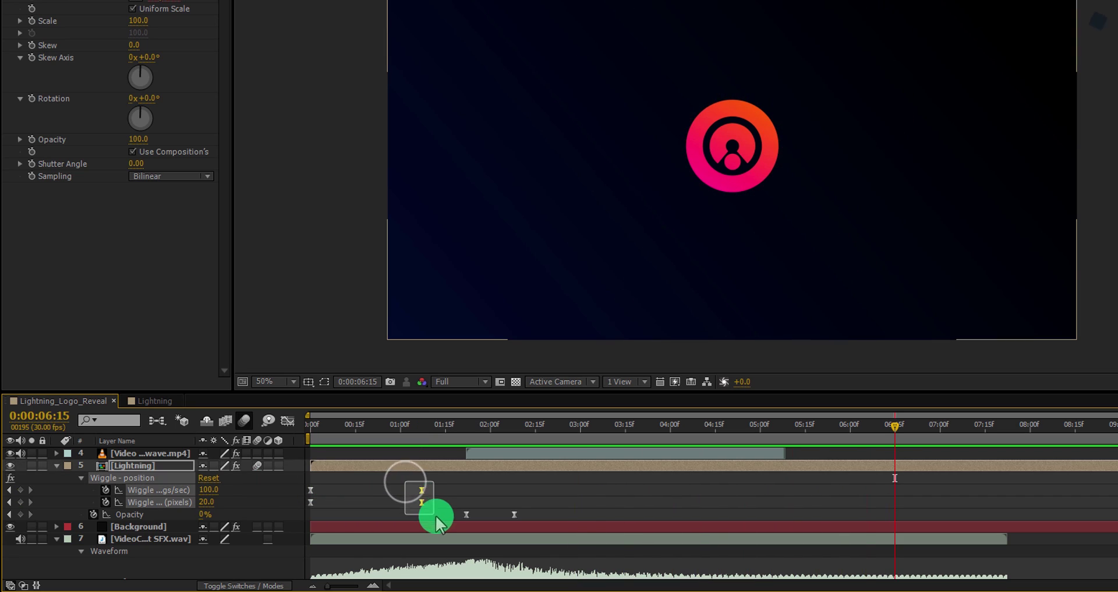